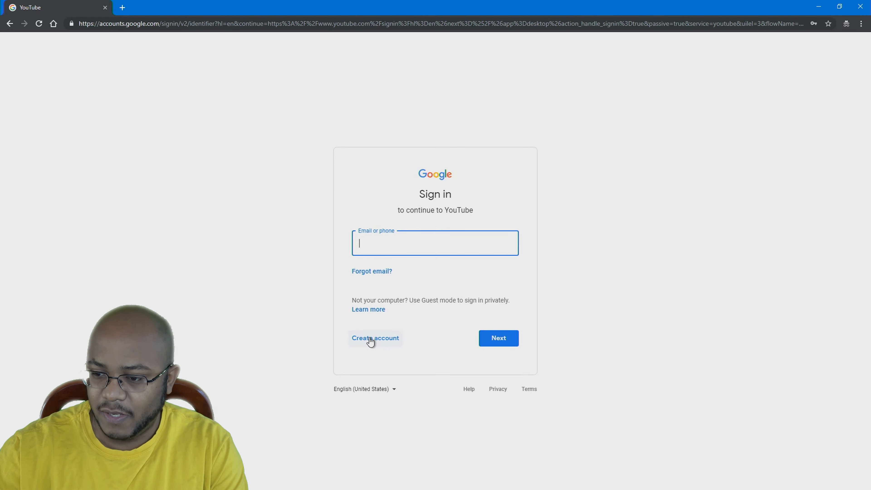
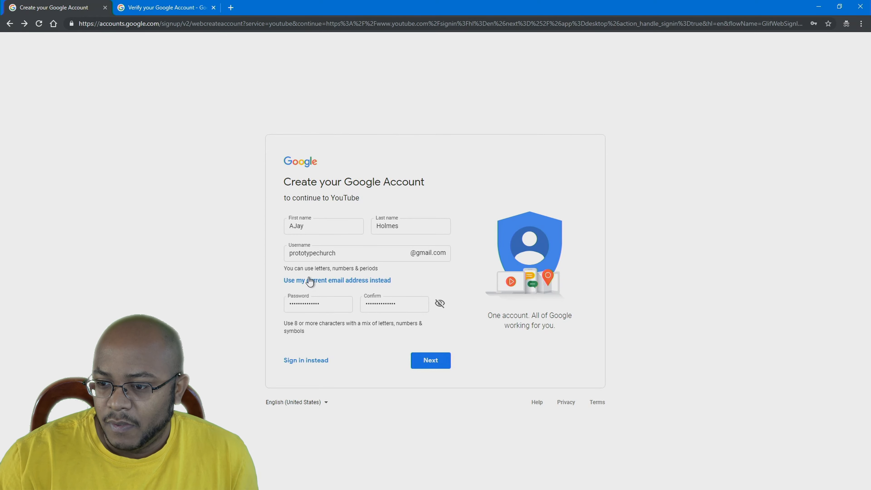
Finish the account form with the Gmail username and password, then submit it
{"action": "left_click", "coordinate": [437, 365]}
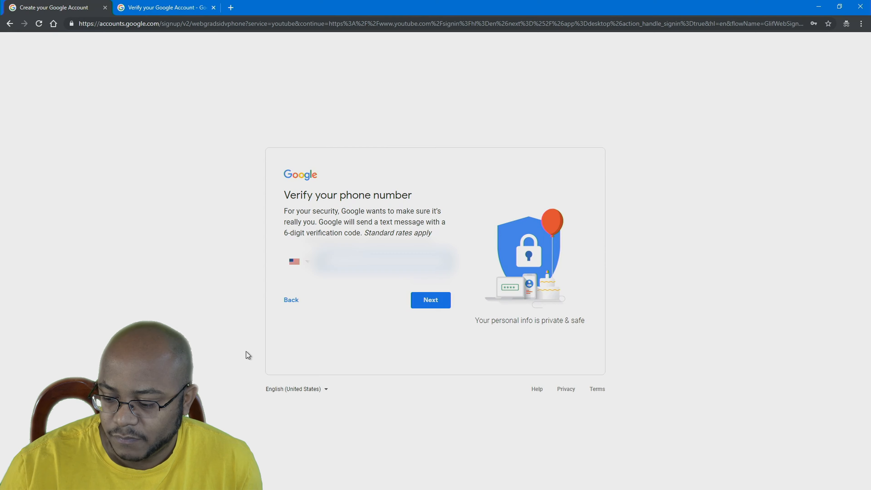
Verify the account's phone number with the code sent to it
{"action": "type", "text": "??????"}
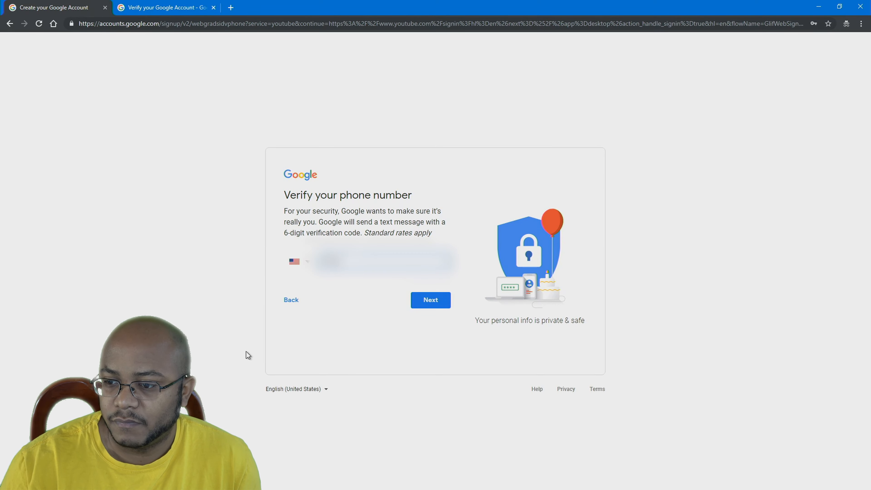
{"action": "left_click", "coordinate": [432, 305]}
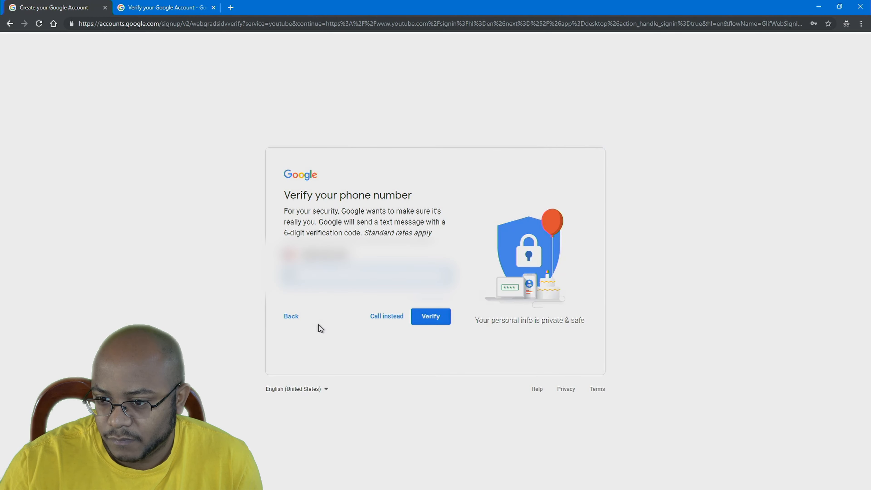
{"action": "left_click", "coordinate": [435, 317]}
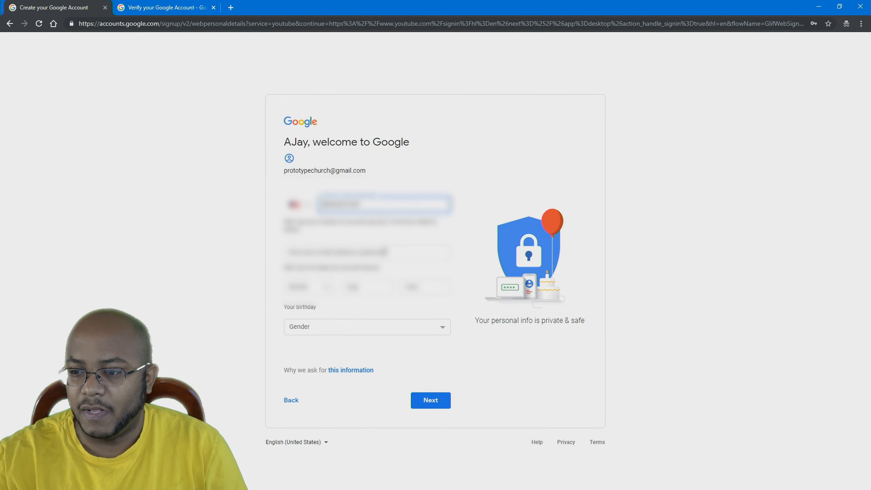
Clear the optional phone number, add a recovery email, and submit the personal details
{"action": "left_click_drag", "start_coordinate": [374, 206], "coordinate": [235, 201]}
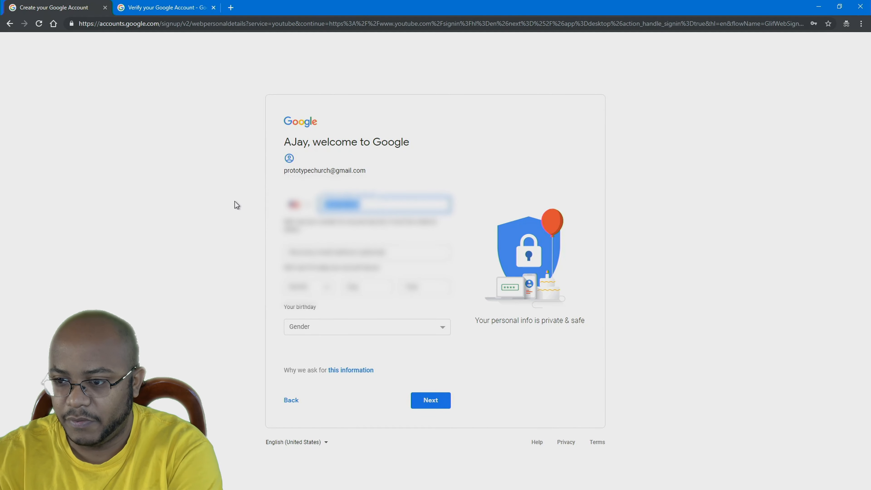
{"action": "key", "text": "BackSpace"}
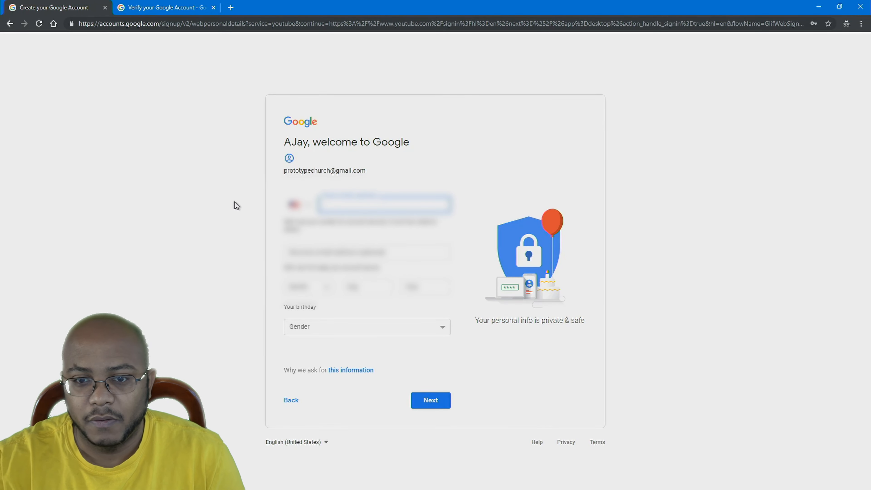
{"action": "left_click", "coordinate": [367, 254]}
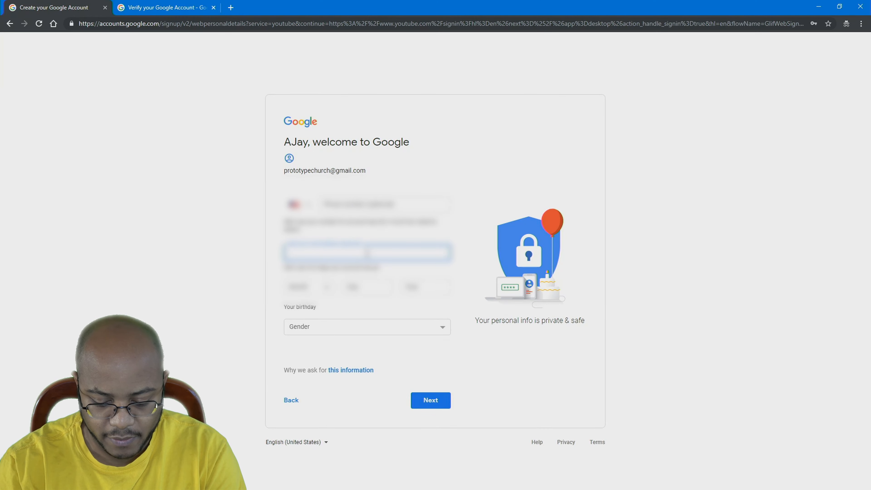
{"action": "type", "text": "********"}
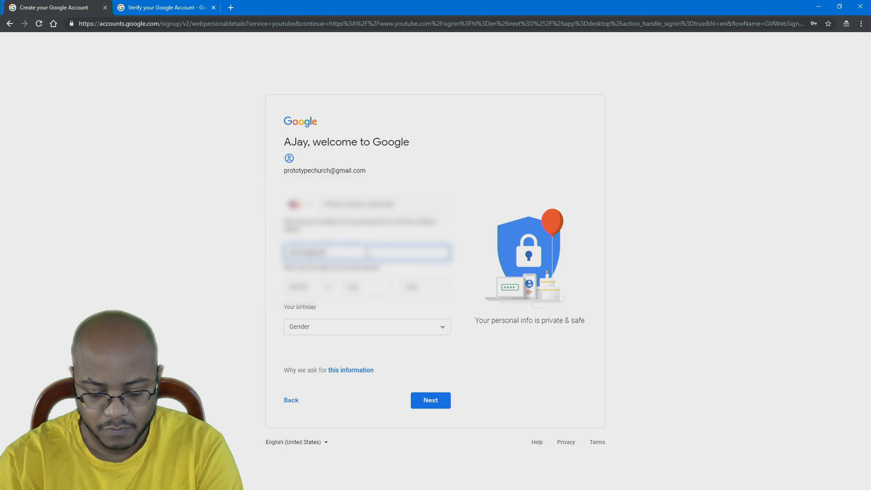
{"action": "left_click", "coordinate": [415, 399]}
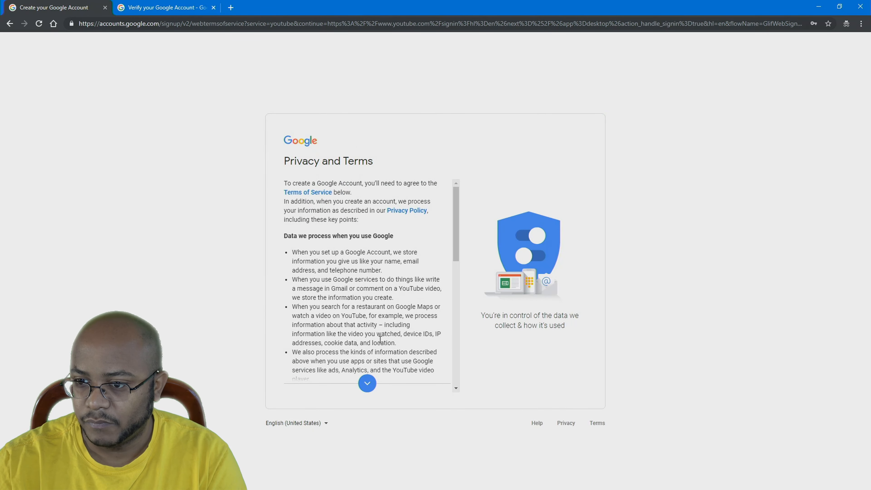
Scroll through the Privacy and Terms and agree to create the account
{"action": "scroll", "coordinate": [379, 339], "scroll_direction": "down", "scroll_amount": 10}
{"action": "left_click", "coordinate": [428, 382]}
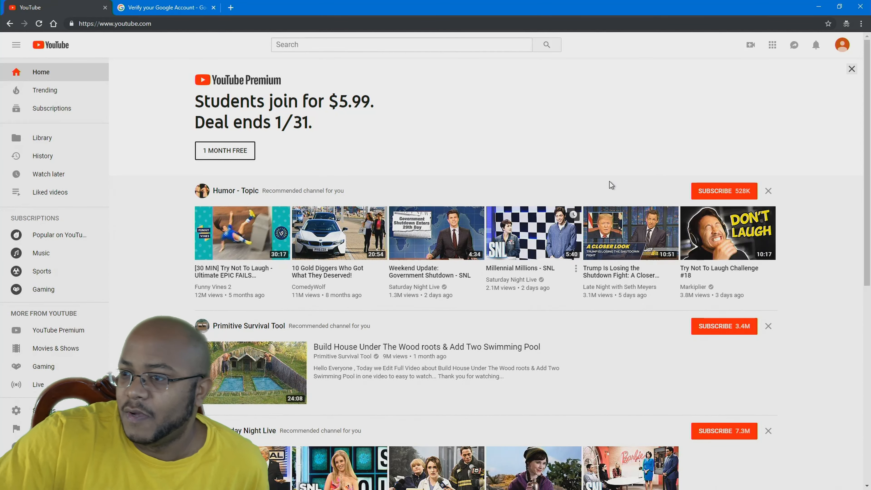
From the avatar menu's Settings, create a new channel using a business or other name
{"action": "left_click", "coordinate": [842, 47]}
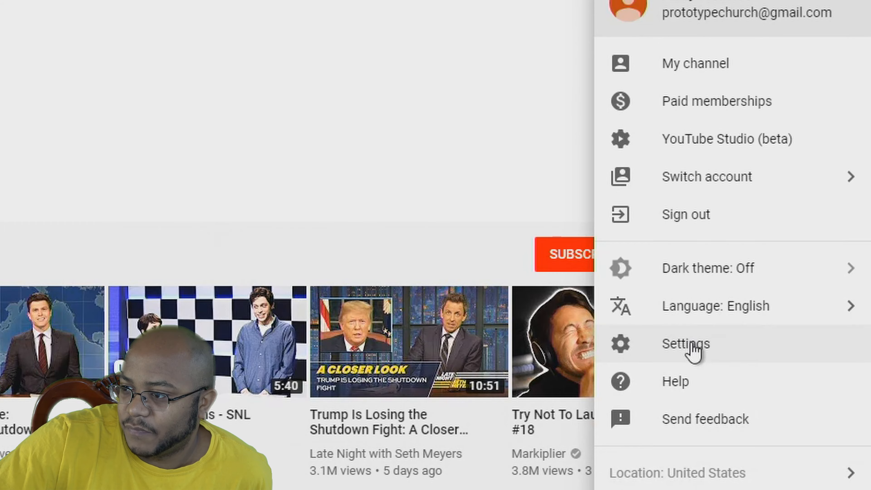
{"action": "left_click", "coordinate": [693, 345]}
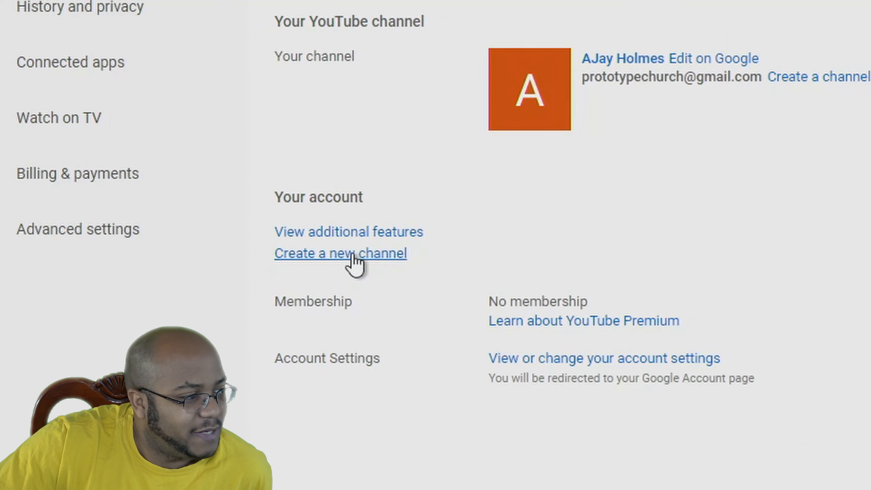
{"action": "left_click", "coordinate": [353, 259]}
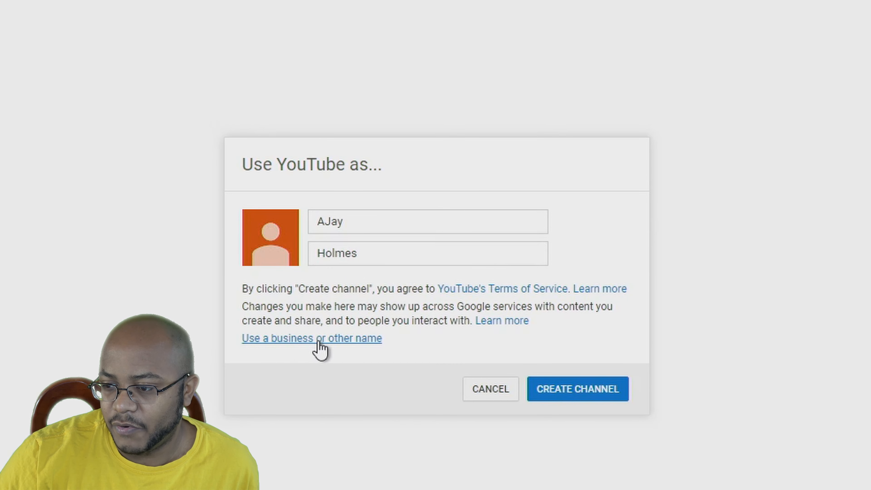
{"action": "left_click", "coordinate": [291, 343]}
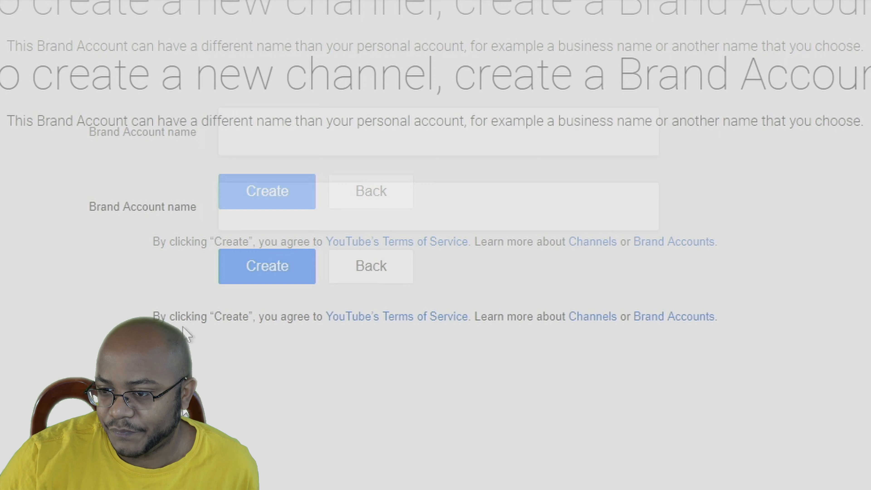
Enter 'Prototype Church - RVA' as the Brand Account name, then select the address bar
{"action": "left_click", "coordinate": [281, 200]}
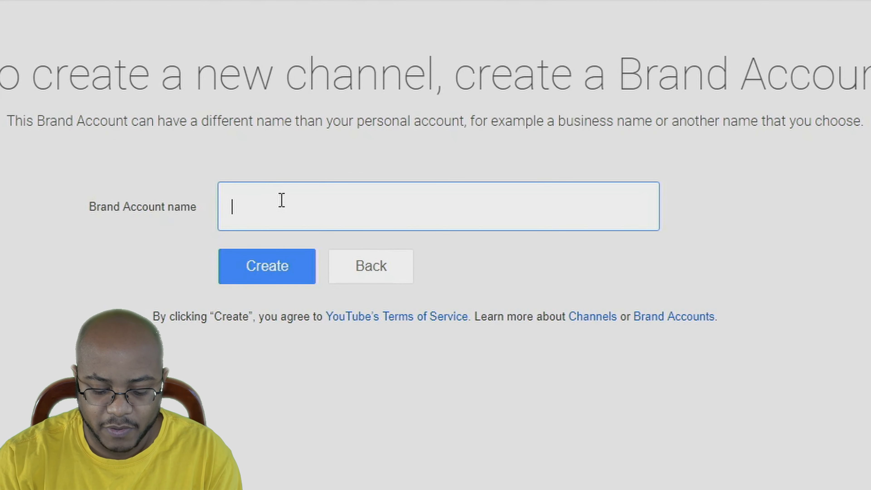
{"action": "type", "text": "Prototype Church"}
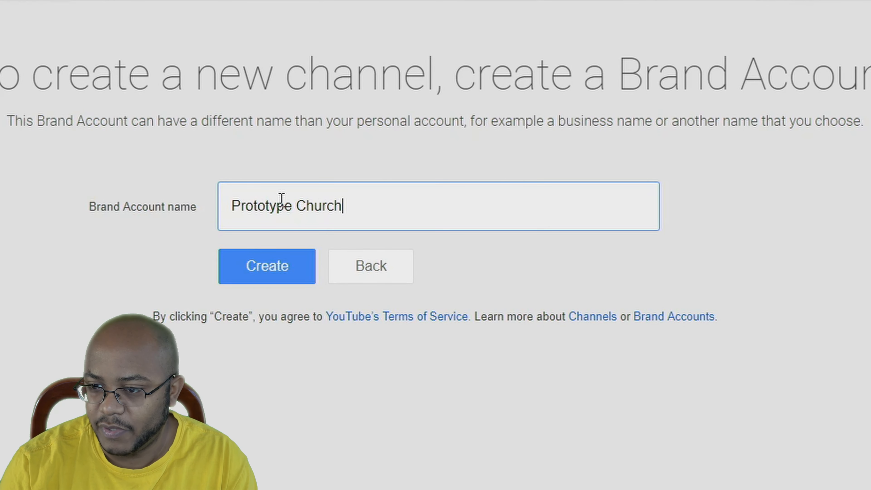
{"action": "type", "text": " -"}
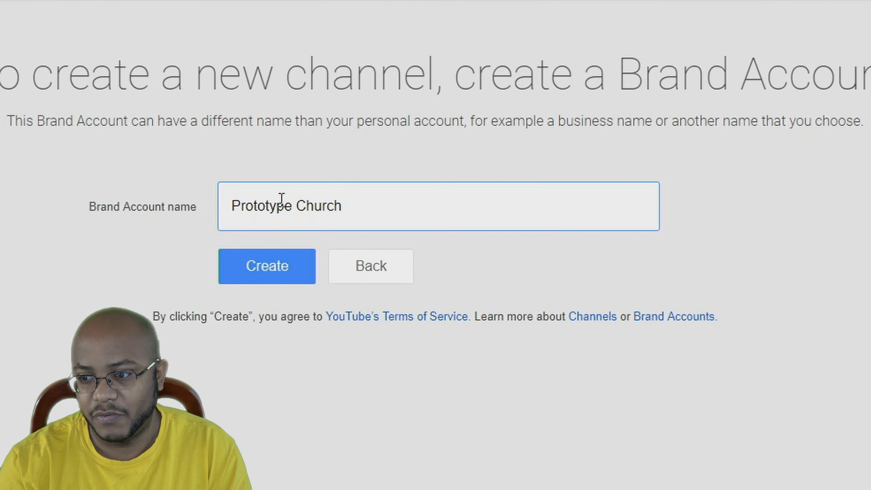
{"action": "type", "text": "RVA"}
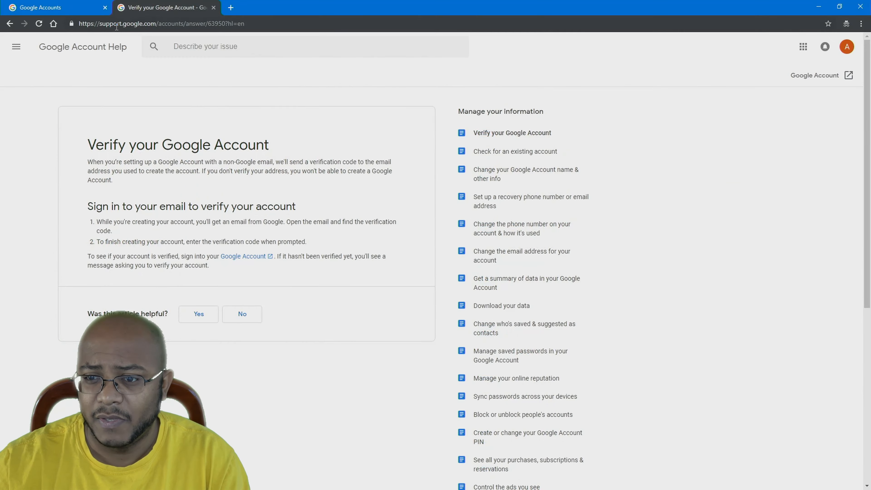
{"action": "left_click", "coordinate": [132, 29]}
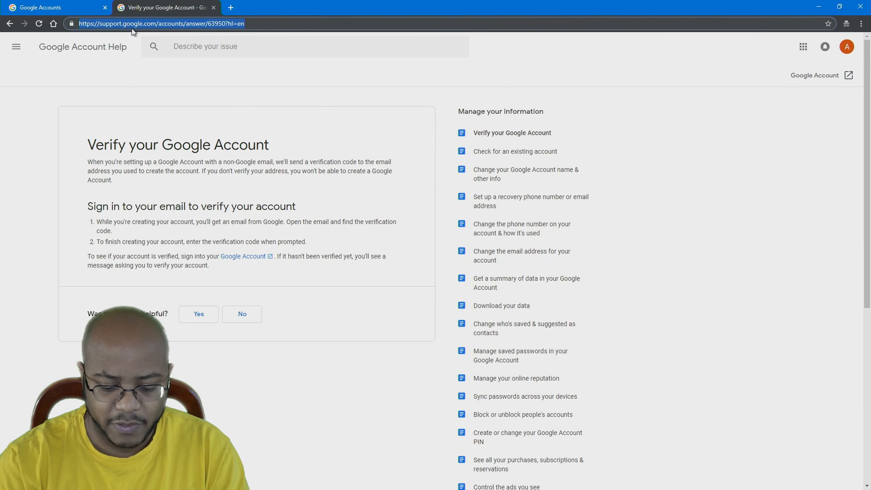
{"action": "type", "text": "youtube.com"}
{"action": "key", "text": "Return"}
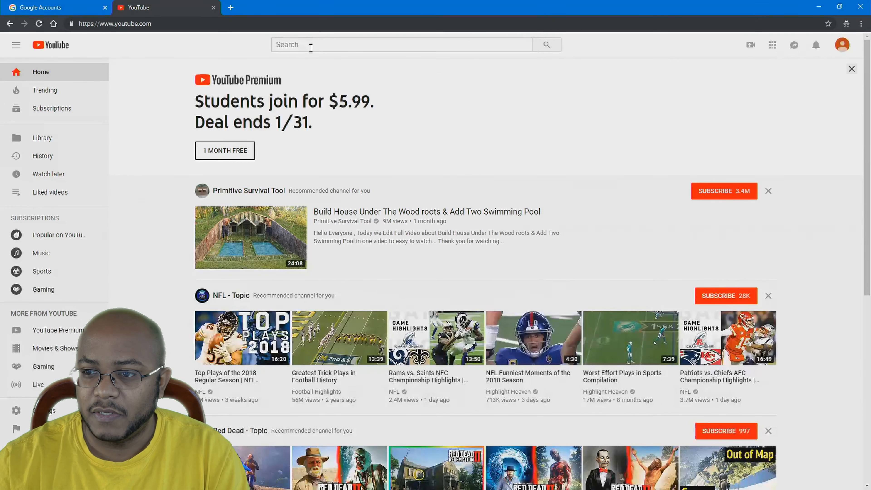
{"action": "left_click", "coordinate": [312, 44]}
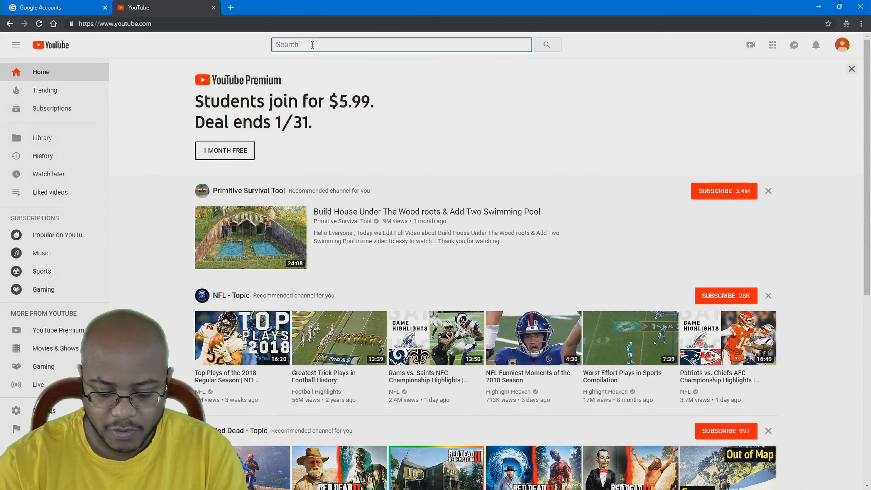
{"action": "type", "text": "protot"}
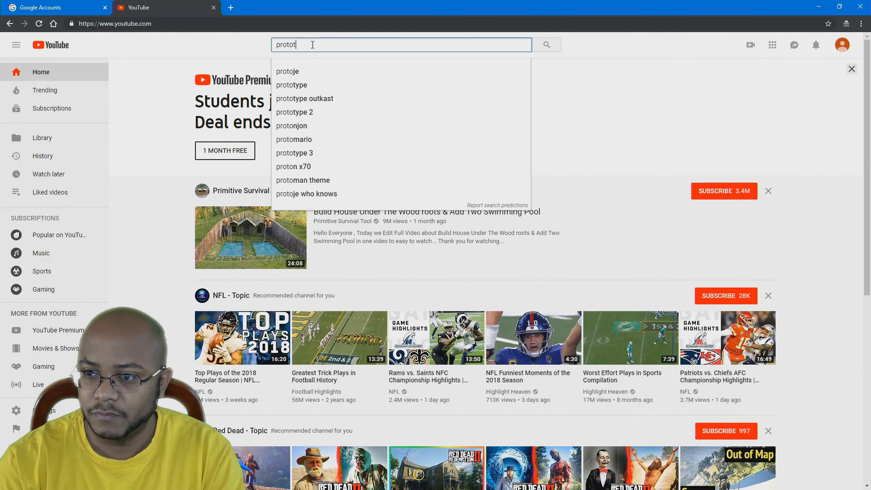
{"action": "type", "text": "ype church"}
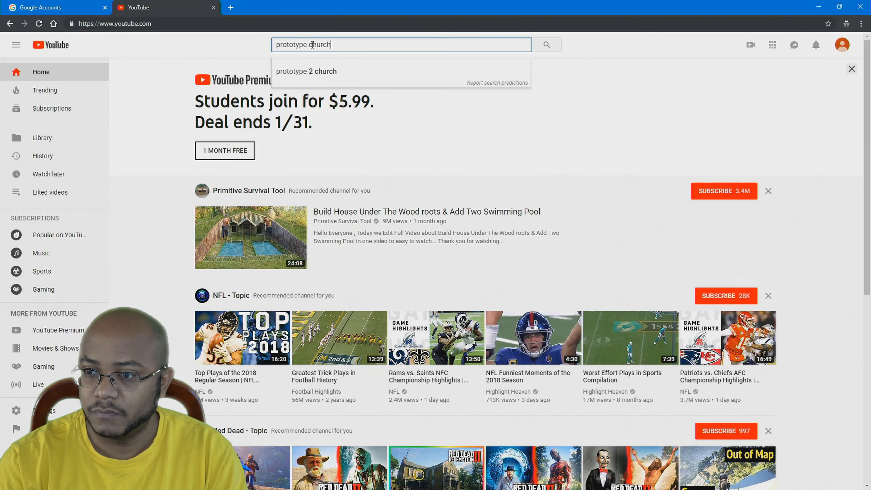
{"action": "key", "text": "Return"}
{"action": "scroll", "coordinate": [351, 139], "scroll_direction": "down", "scroll_amount": 4}
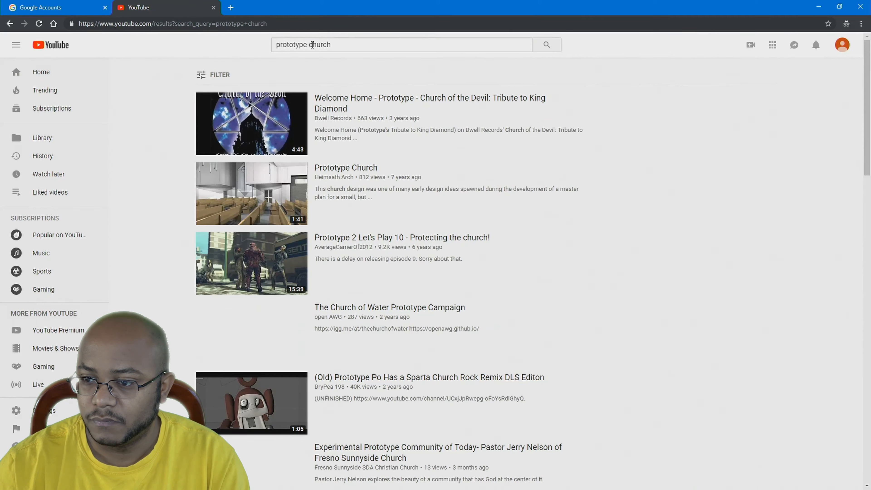
{"action": "scroll", "coordinate": [351, 139], "scroll_direction": "down", "scroll_amount": 10}
{"action": "scroll", "coordinate": [395, 171], "scroll_direction": "down", "scroll_amount": 15}
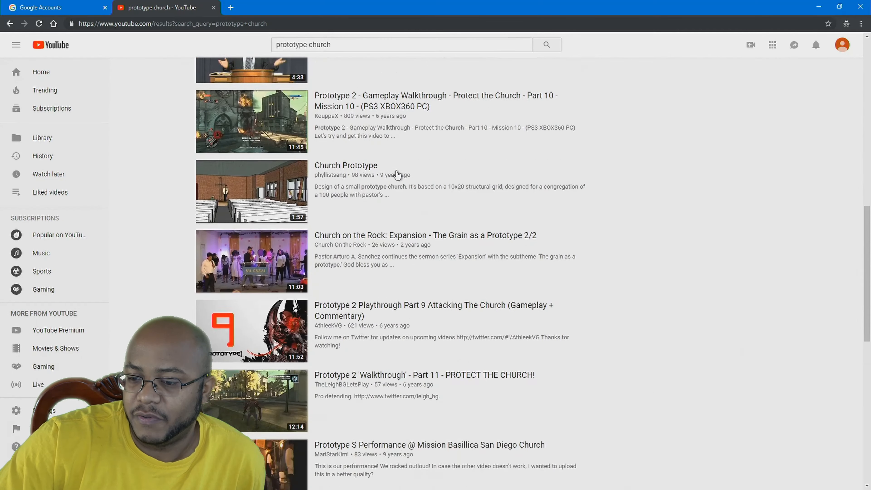
{"action": "scroll", "coordinate": [398, 172], "scroll_direction": "down", "scroll_amount": 15}
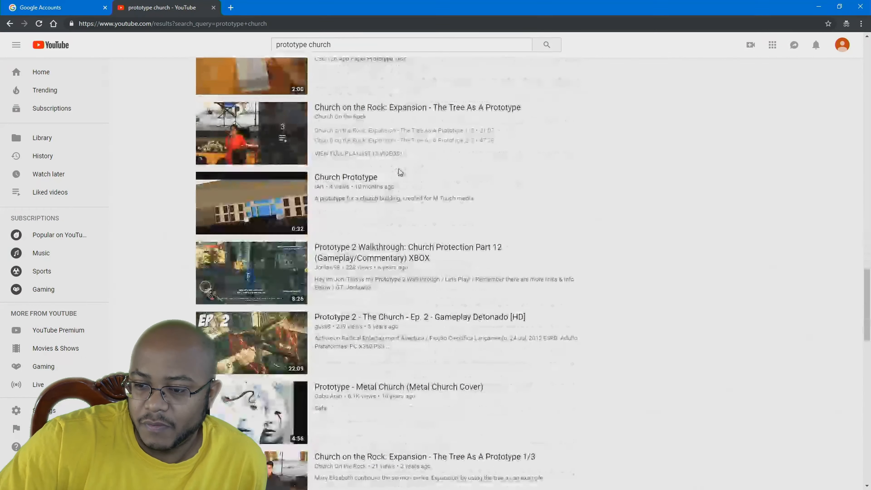
{"action": "scroll", "coordinate": [400, 171], "scroll_direction": "down", "scroll_amount": 7}
{"action": "scroll", "coordinate": [402, 169], "scroll_direction": "down", "scroll_amount": 14}
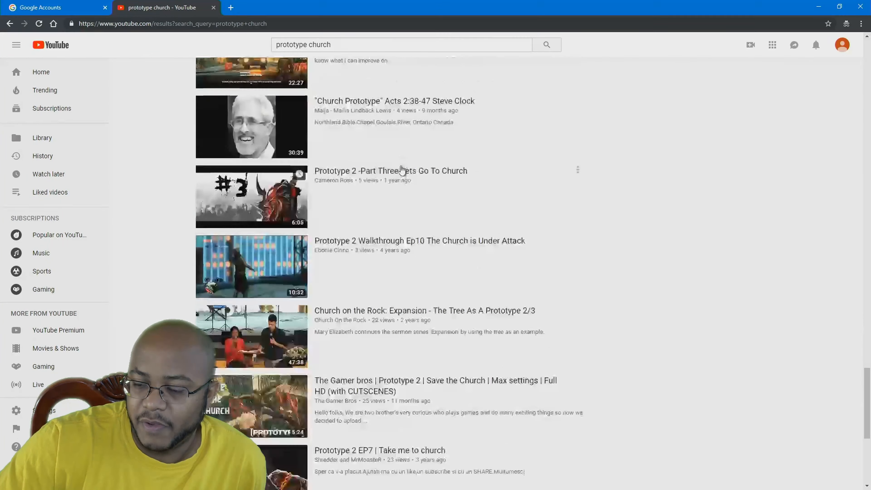
{"action": "scroll", "coordinate": [401, 169], "scroll_direction": "down", "scroll_amount": 7}
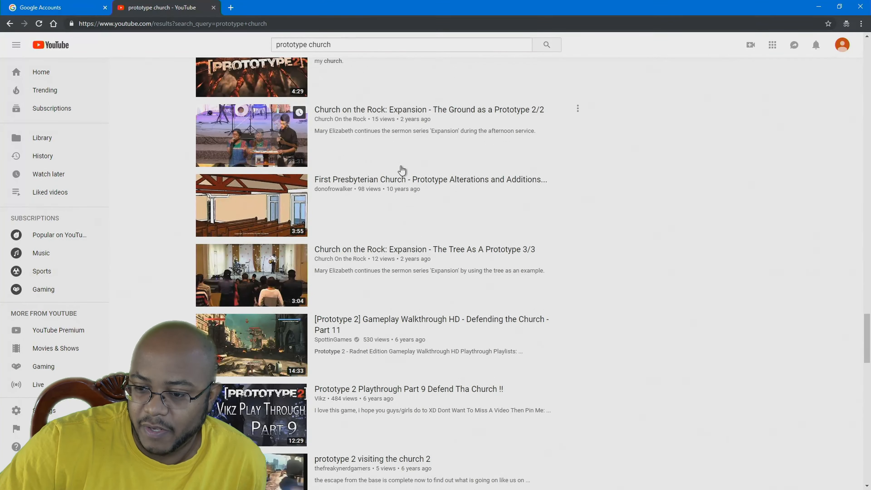
{"action": "scroll", "coordinate": [387, 156], "scroll_direction": "down", "scroll_amount": 14}
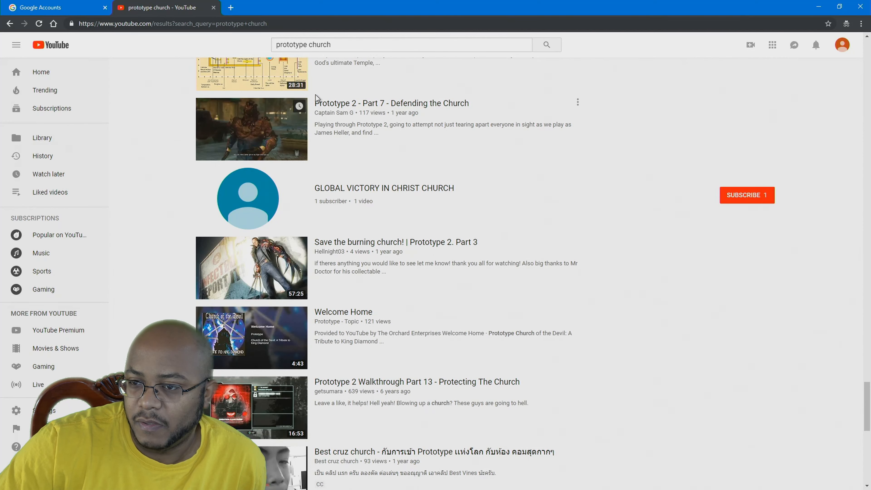
{"action": "left_click", "coordinate": [240, 24]}
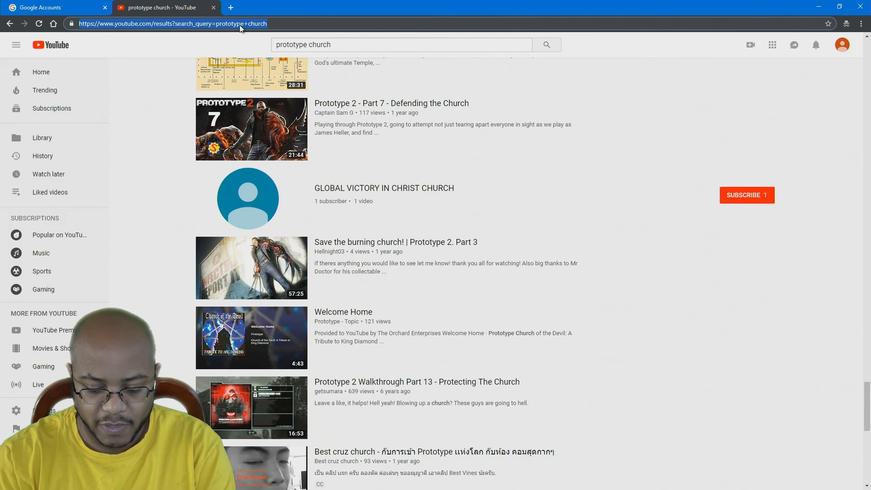
{"action": "type", "text": "socialblade.com"}
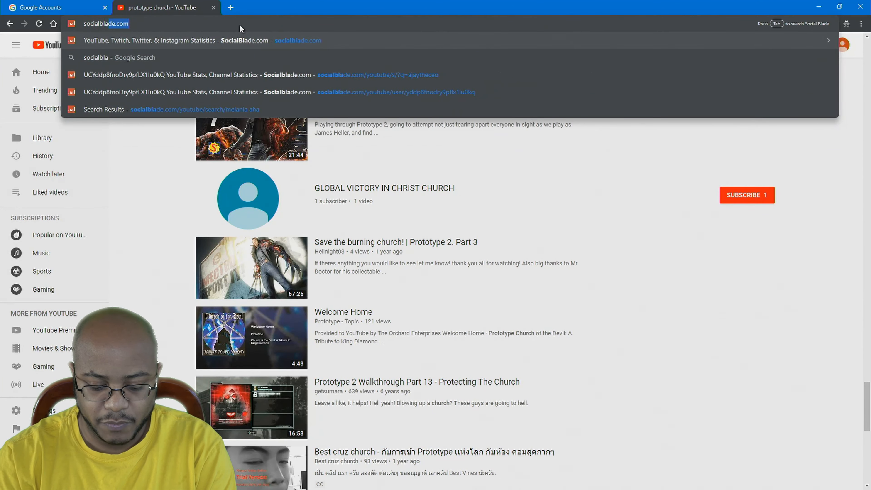
Search Social Blade for existing 'prototype church' channels, then close the results tab
{"action": "key", "text": "Return"}
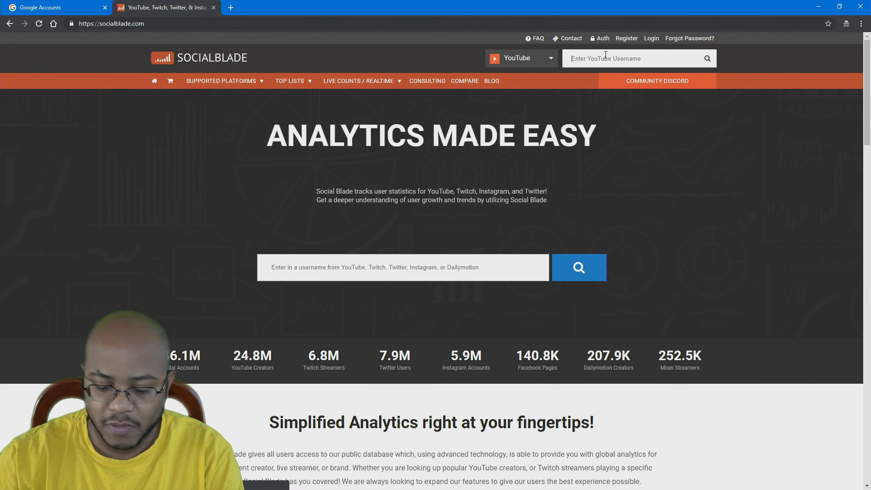
{"action": "left_click", "coordinate": [606, 54]}
{"action": "type", "text": "prototyp"}
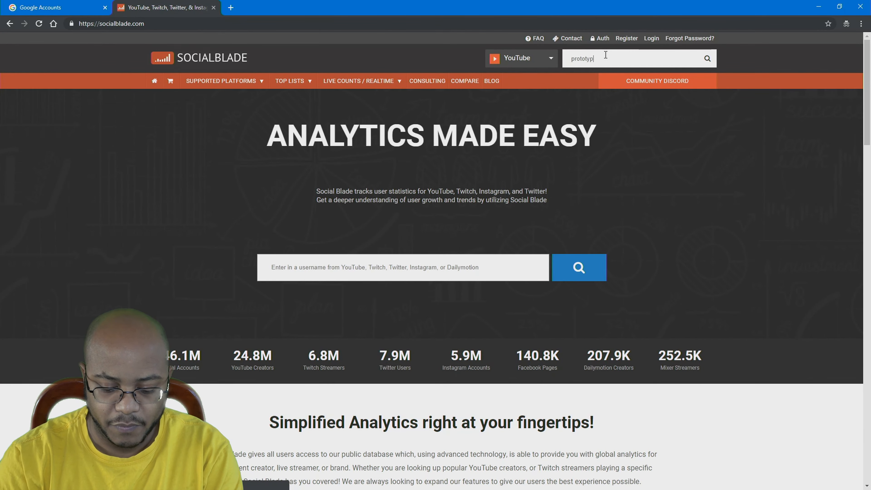
{"action": "type", "text": "e church"}
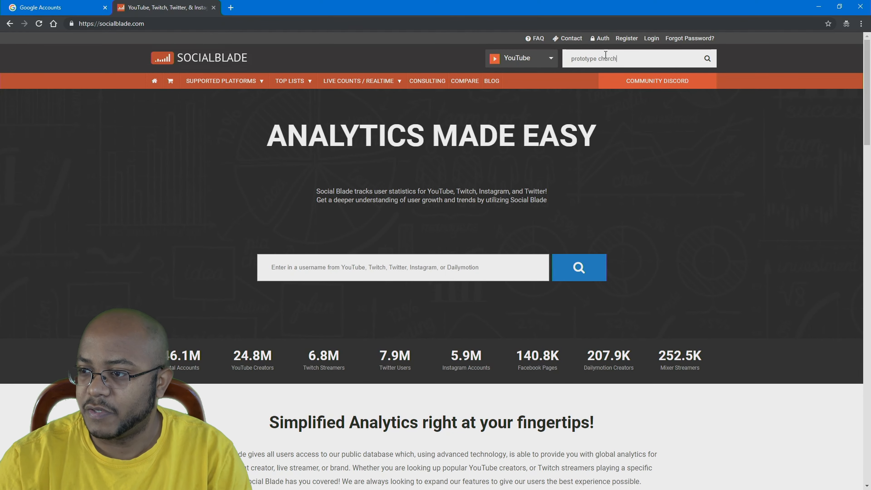
{"action": "key", "text": "Return"}
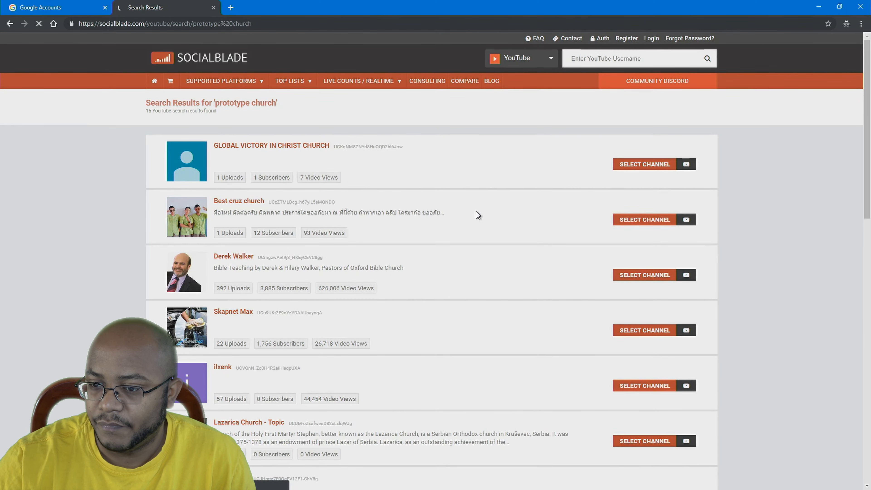
{"action": "scroll", "coordinate": [476, 210], "scroll_direction": "down", "scroll_amount": 12}
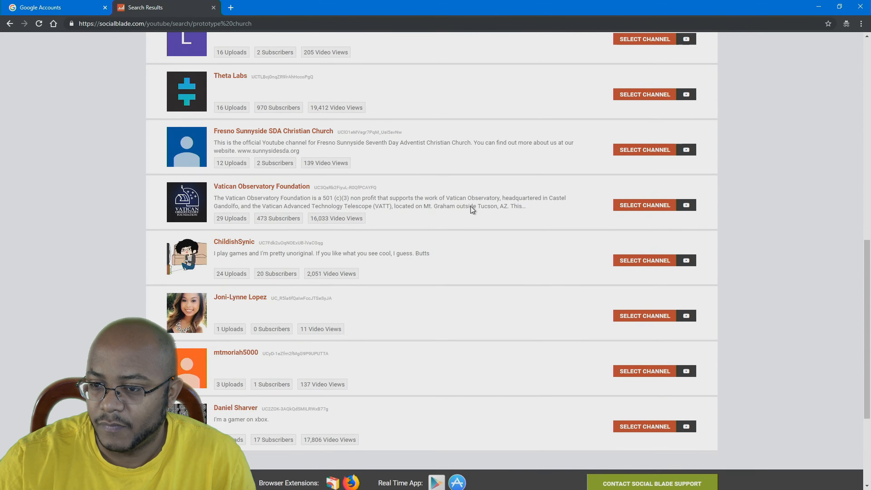
{"action": "scroll", "coordinate": [470, 206], "scroll_direction": "down", "scroll_amount": 3}
{"action": "scroll", "coordinate": [470, 207], "scroll_direction": "up", "scroll_amount": 15}
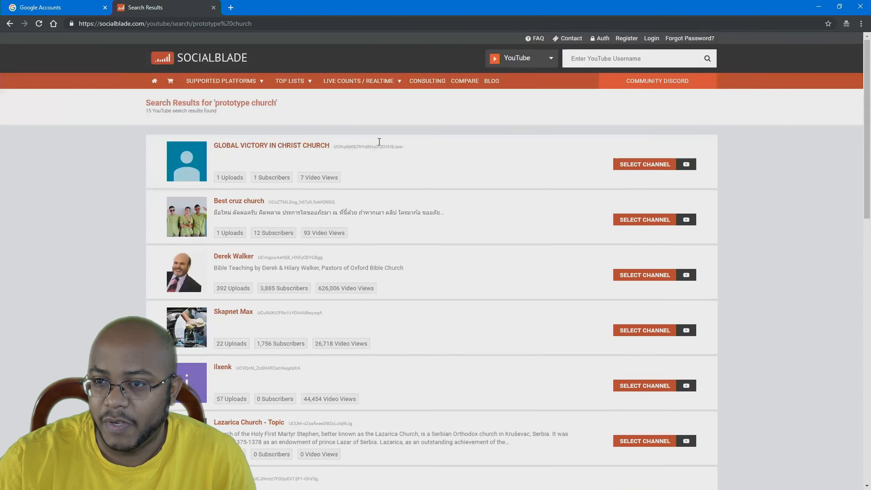
{"action": "left_click", "coordinate": [215, 8]}
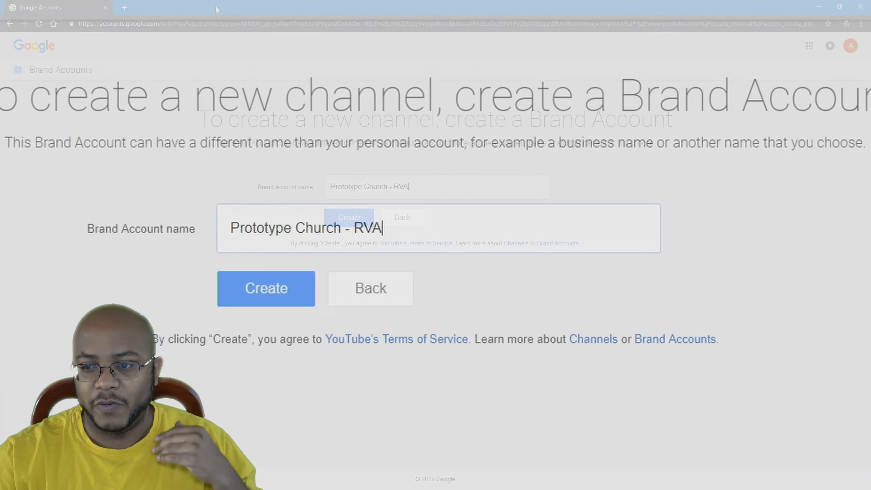
Shorten the Brand Account name to 'Prototype Church' and create the channel
{"action": "left_click_drag", "start_coordinate": [420, 184], "coordinate": [396, 185]}
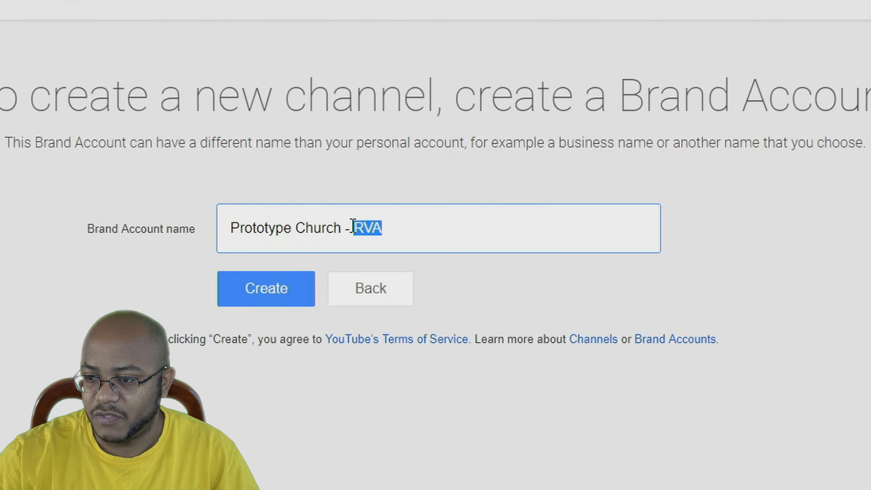
{"action": "mouse_move", "coordinate": [353, 227]}
{"action": "left_mouse_down"}
{"action": "mouse_move", "coordinate": [333, 229]}
{"action": "mouse_move", "coordinate": [342, 229]}
{"action": "left_mouse_up"}
{"action": "key", "text": "BackSpace"}
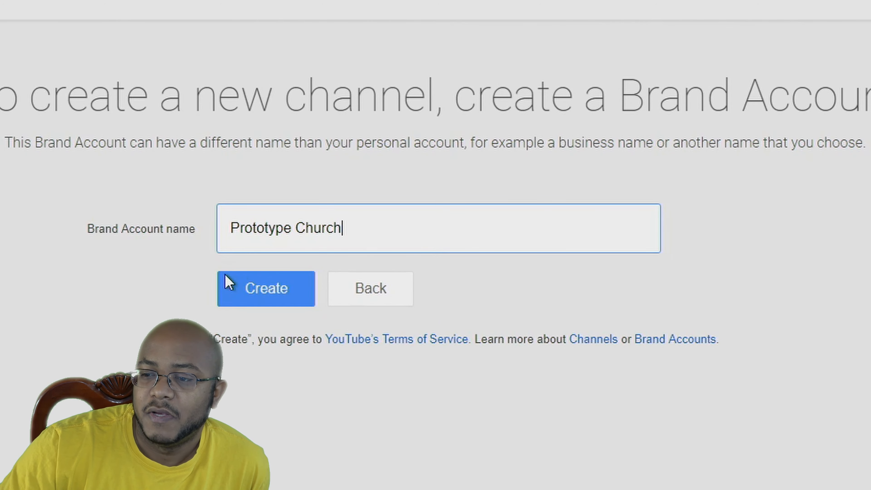
{"action": "left_click", "coordinate": [269, 288]}
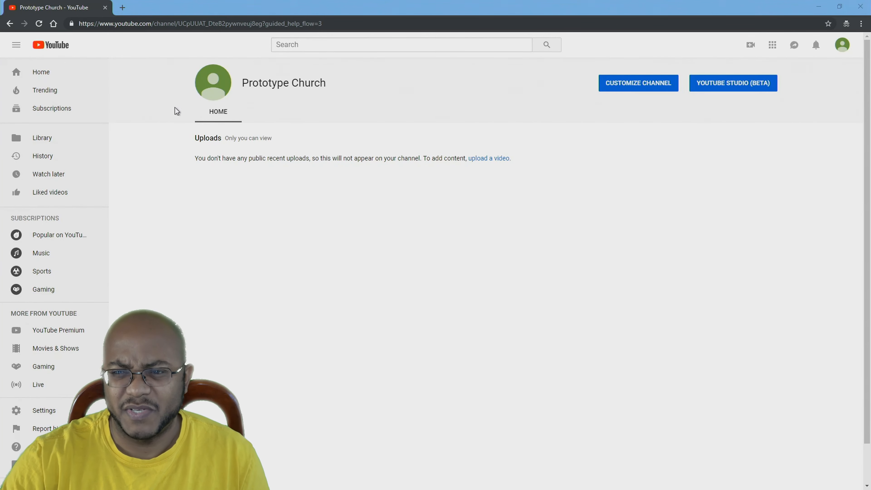
Set the church building picture as the channel's profile photo, then return to YouTube
{"action": "left_click", "coordinate": [213, 83]}
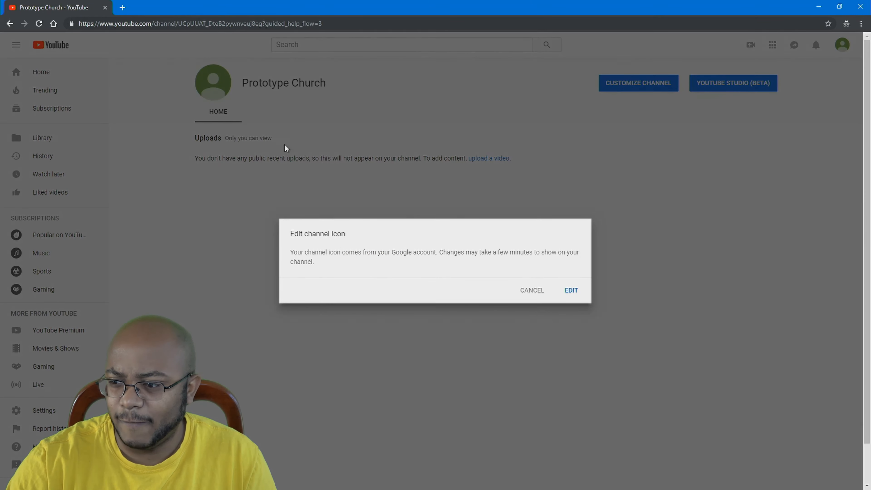
{"action": "left_click", "coordinate": [571, 291]}
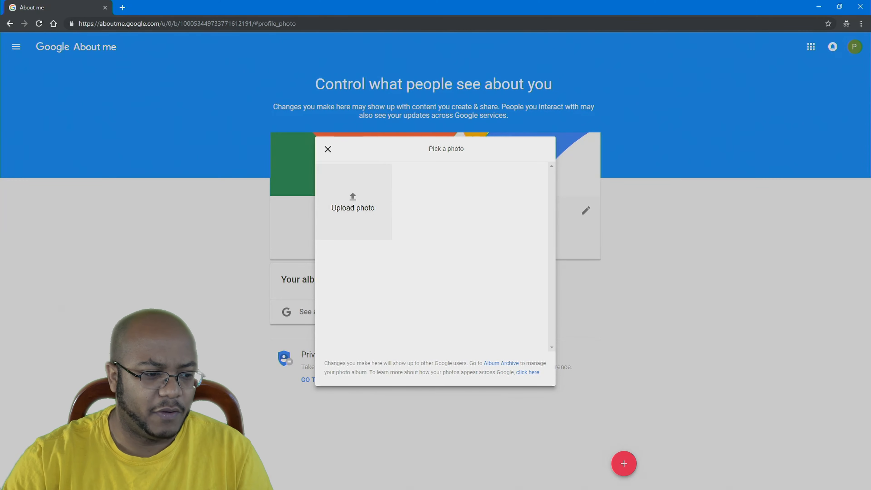
{"action": "left_click_drag", "start_coordinate": [39, 335], "coordinate": [390, 251]}
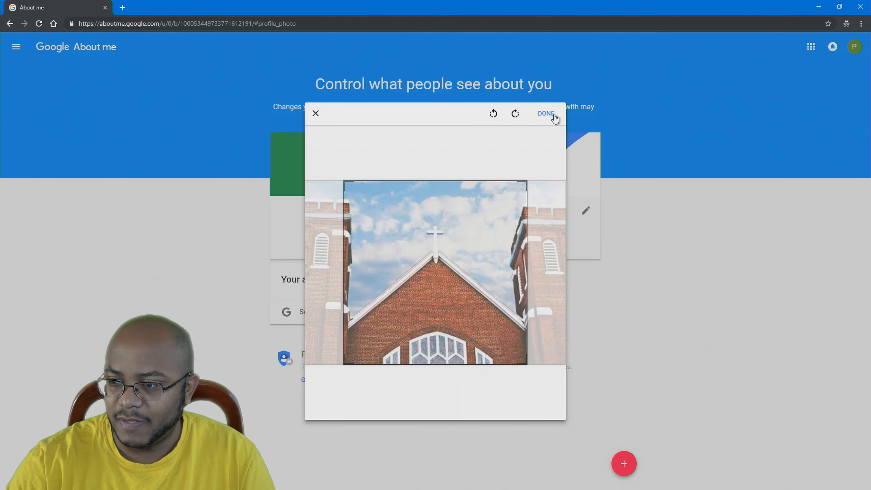
{"action": "left_click", "coordinate": [547, 116]}
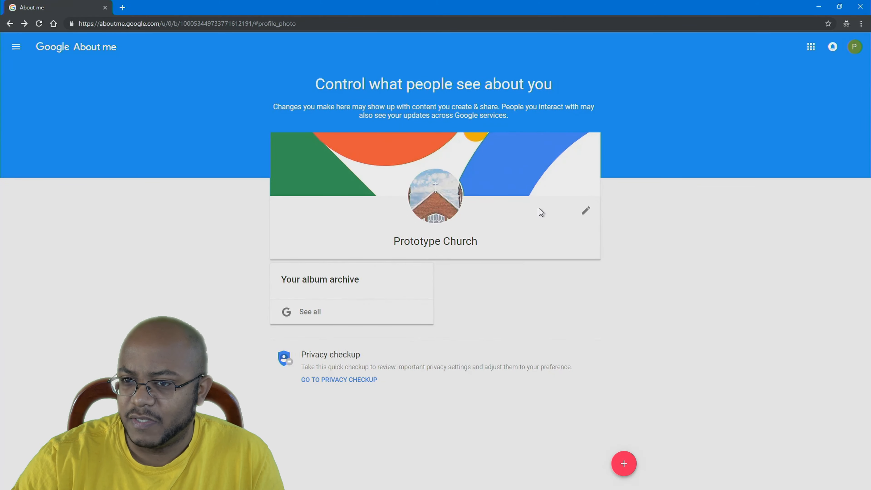
{"action": "left_click", "coordinate": [812, 52]}
{"action": "left_click", "coordinate": [756, 99]}
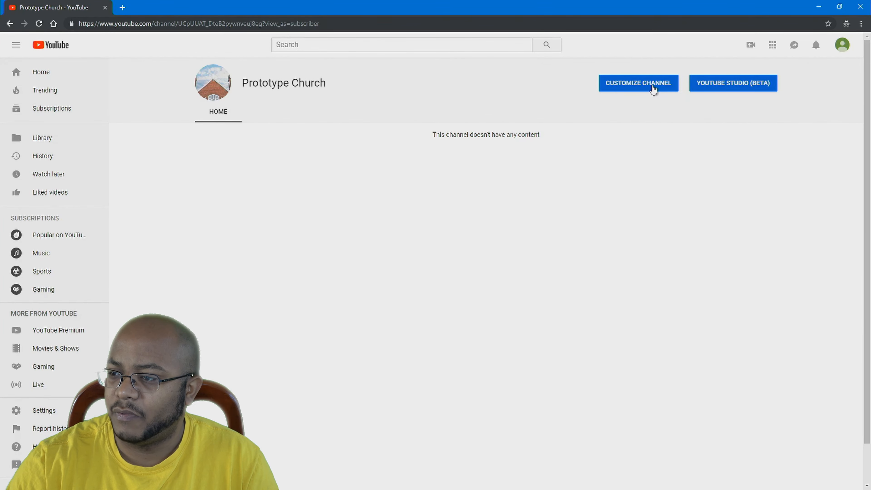
Open the channel customisation page and start adding channel art
{"action": "left_click", "coordinate": [636, 90]}
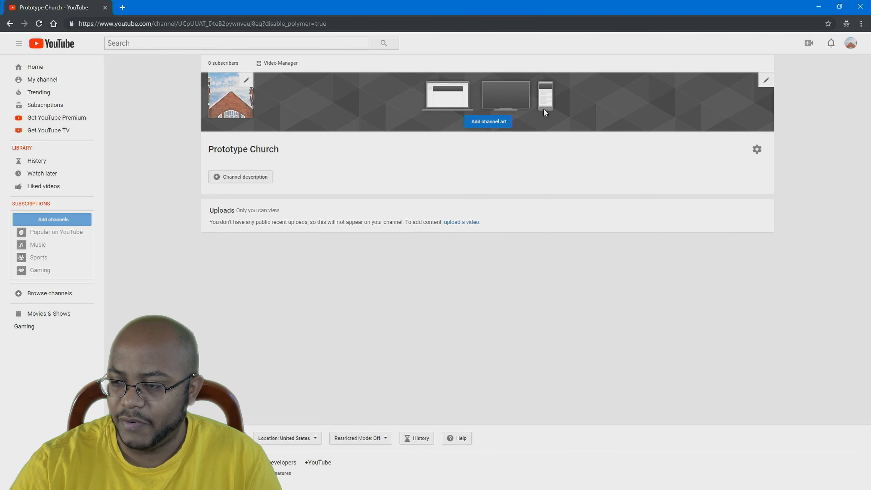
{"action": "left_click", "coordinate": [469, 123]}
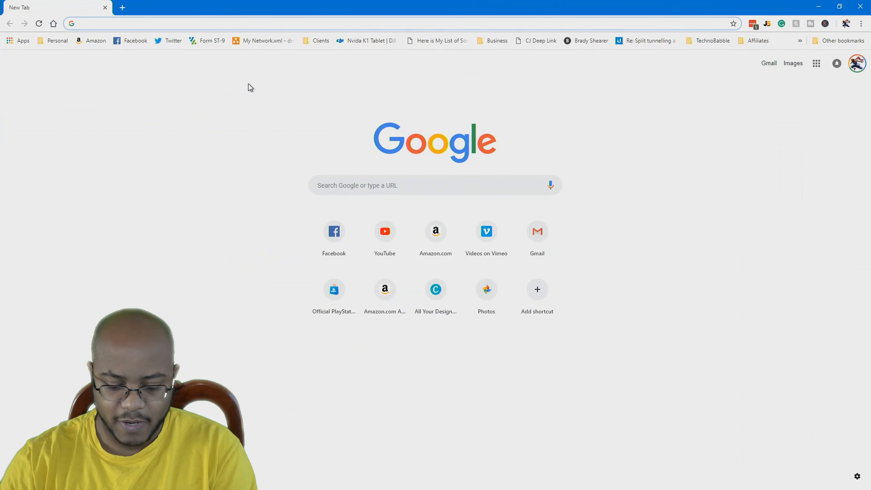
Go to Canva and start a blank YouTube Channel Art design via a 'youtub' search
{"action": "type", "text": "canva"}
{"action": "key", "text": "Return"}
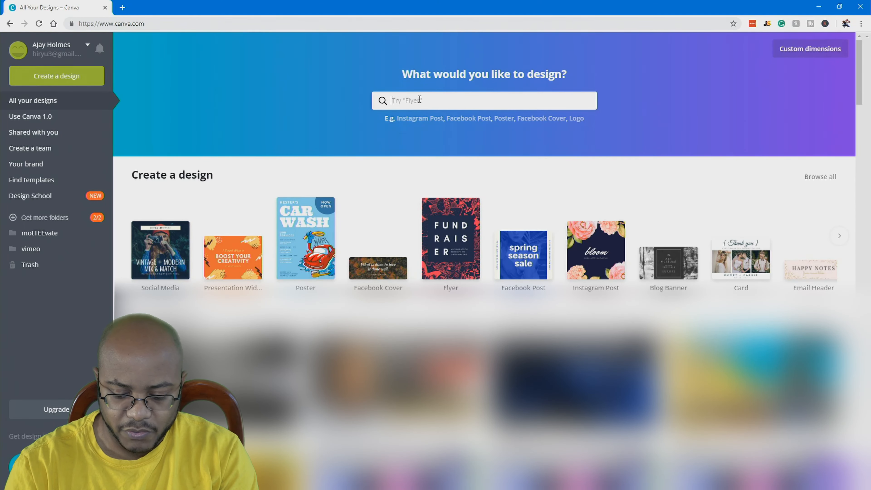
{"action": "type", "text": "youtub"}
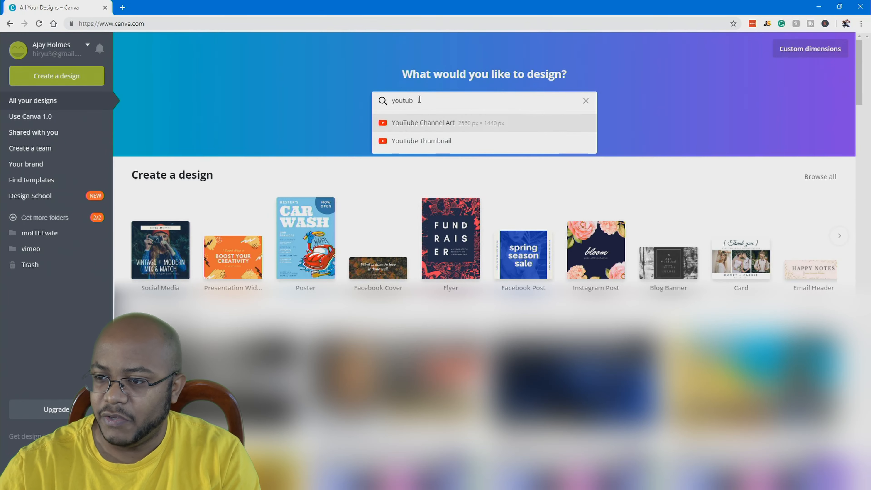
{"action": "left_click", "coordinate": [429, 124]}
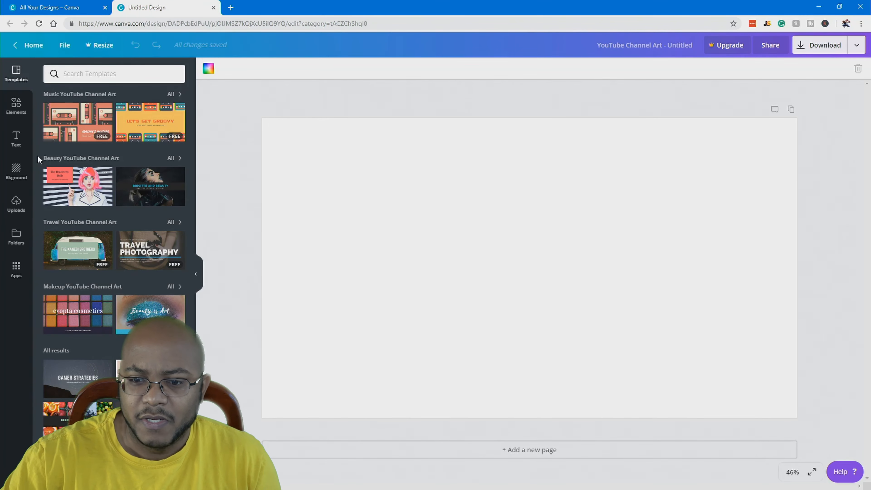
Place the uploaded channel-art guide image and stretch it to fill the page
{"action": "left_click", "coordinate": [17, 199]}
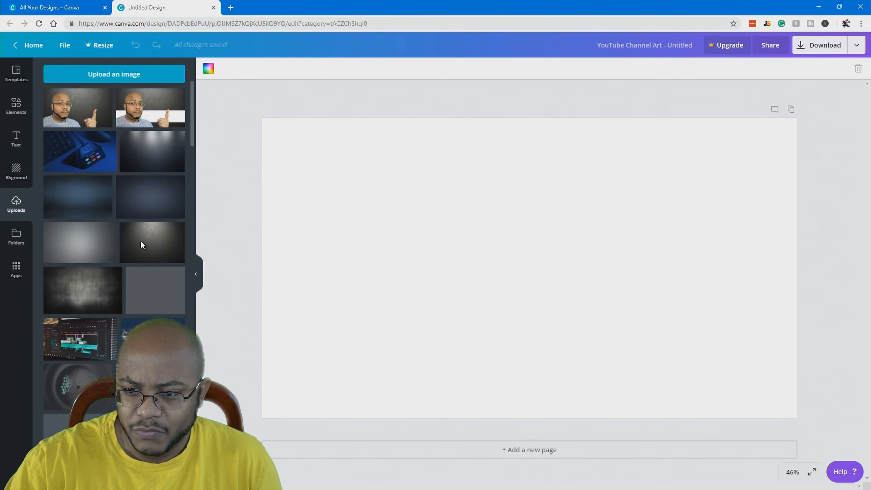
{"action": "left_click", "coordinate": [141, 245]}
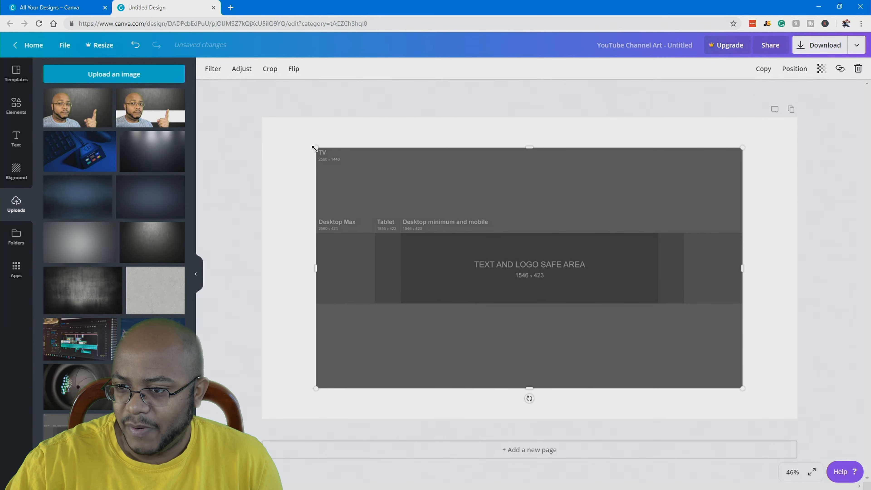
{"action": "left_click_drag", "start_coordinate": [313, 145], "coordinate": [256, 118]}
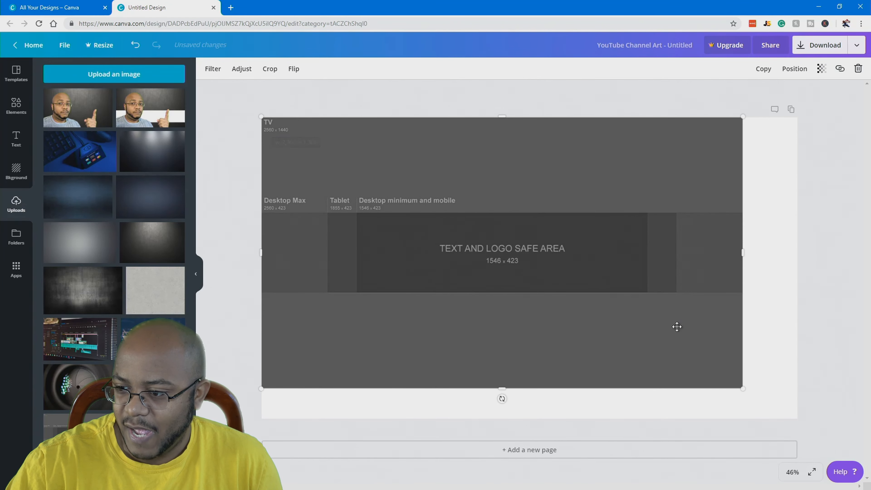
{"action": "left_click_drag", "start_coordinate": [743, 389], "coordinate": [797, 418]}
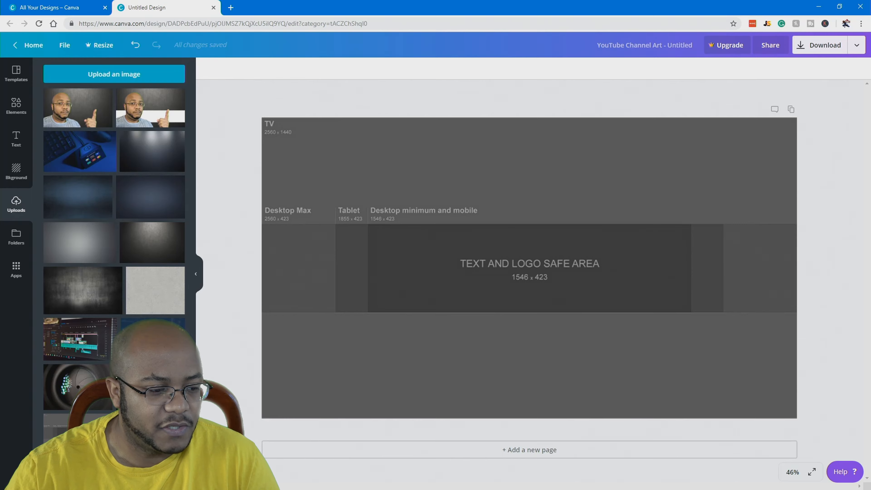
Upload the church photo, make it about half transparent, and enlarge and centre it on the banner
{"action": "left_click_drag", "start_coordinate": [0, 237], "coordinate": [103, 238]}
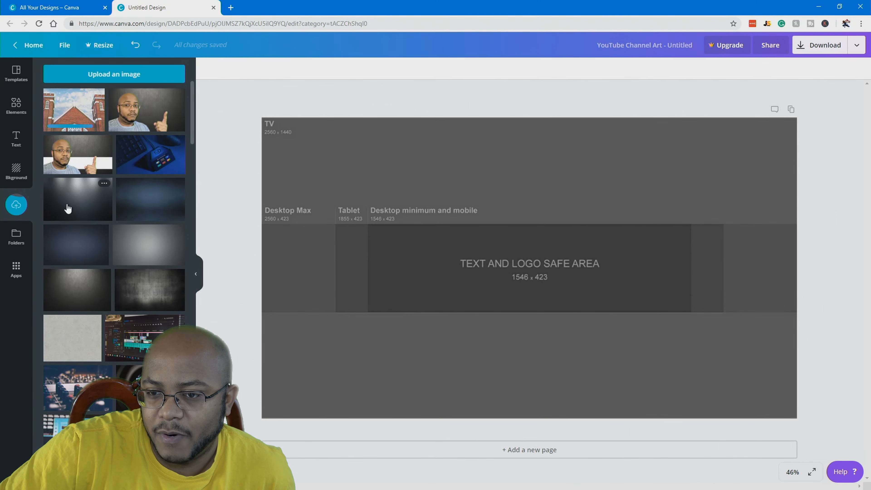
{"action": "left_click", "coordinate": [74, 110]}
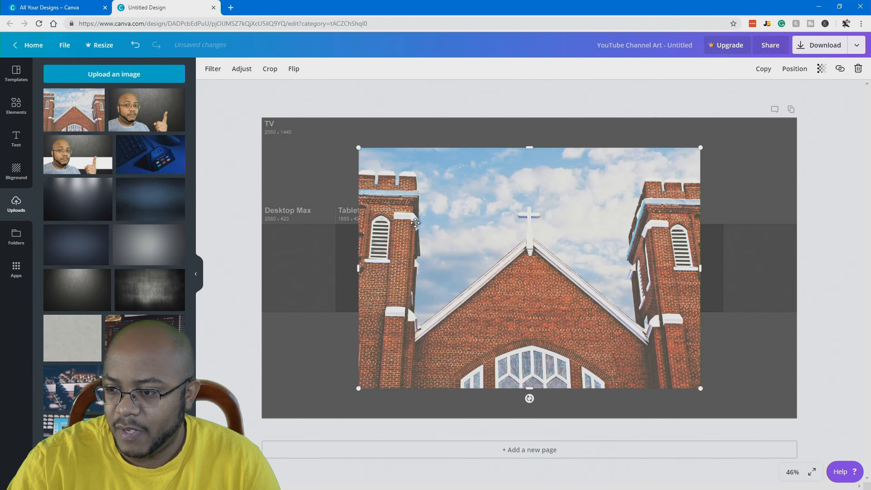
{"action": "left_click_drag", "start_coordinate": [359, 148], "coordinate": [304, 138]}
{"action": "left_click", "coordinate": [821, 68]}
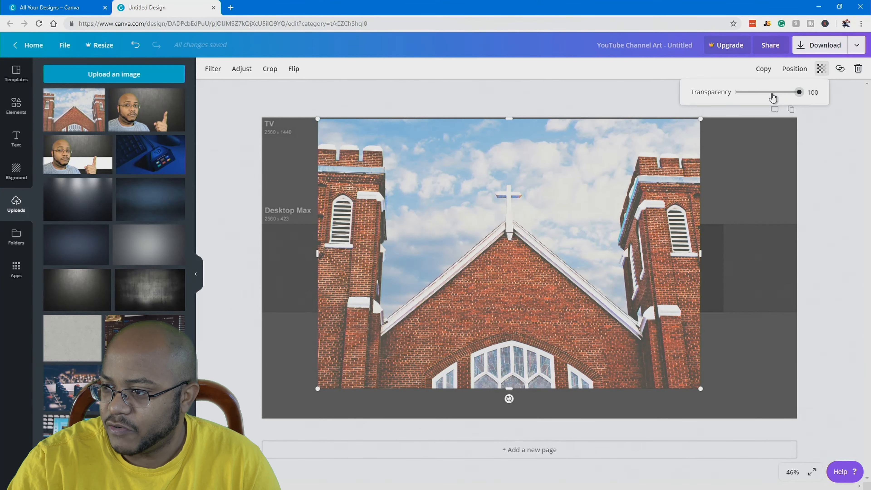
{"action": "left_click", "coordinate": [772, 93]}
{"action": "left_click_drag", "start_coordinate": [554, 165], "coordinate": [573, 165]}
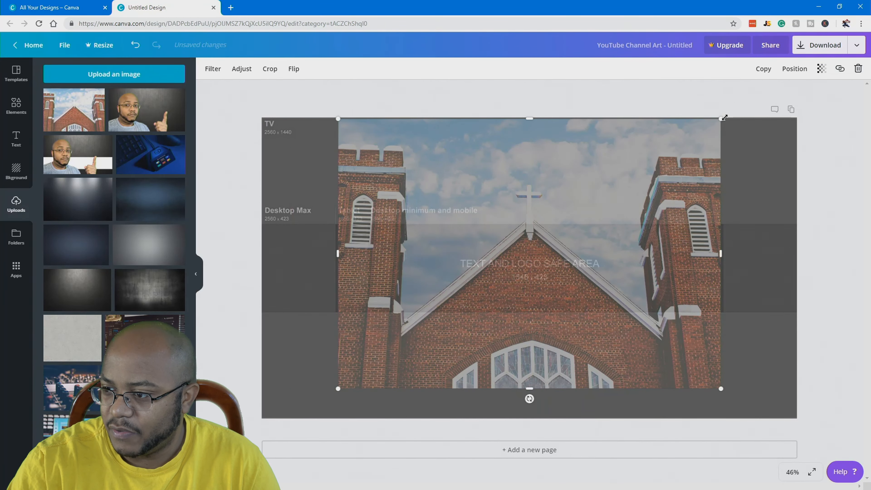
{"action": "left_click_drag", "start_coordinate": [724, 117], "coordinate": [730, 113]}
{"action": "left_click_drag", "start_coordinate": [648, 179], "coordinate": [605, 230]}
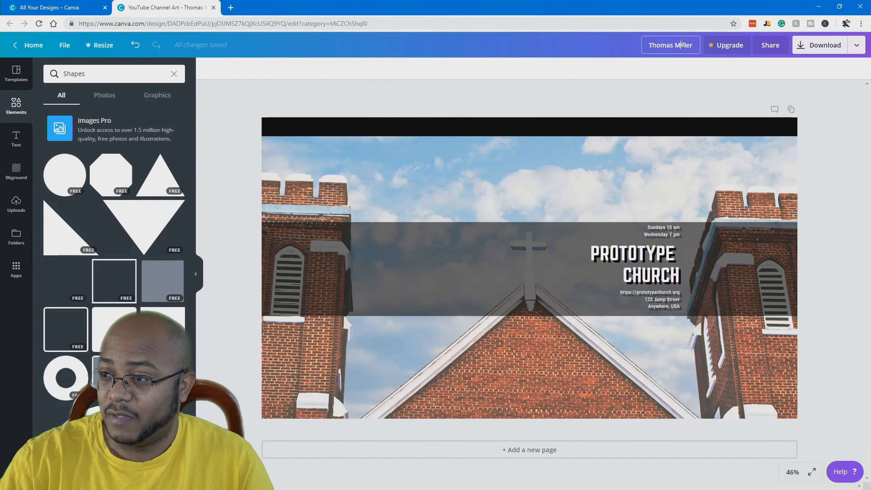
Rename the Canva design to 'prototypechurch cover art' and download it as an image
{"action": "left_click_drag", "start_coordinate": [684, 44], "coordinate": [600, 49]}
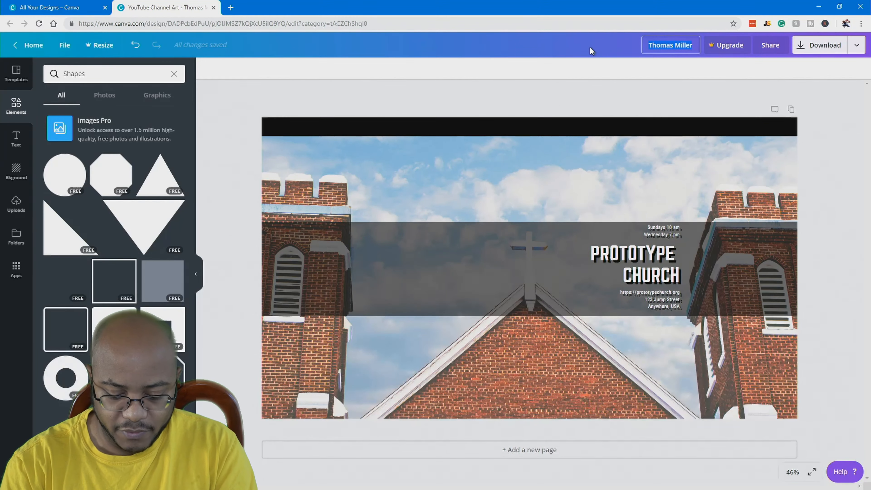
{"action": "left_click", "coordinate": [820, 46]}
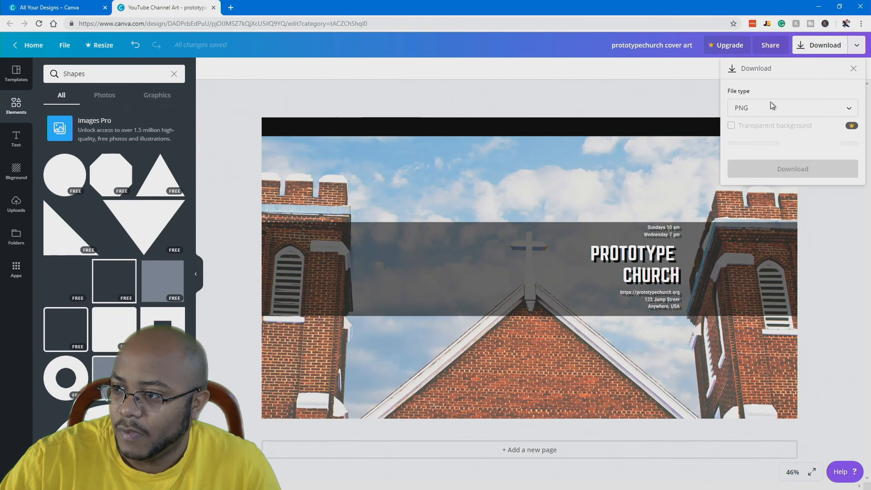
{"action": "left_click", "coordinate": [775, 169]}
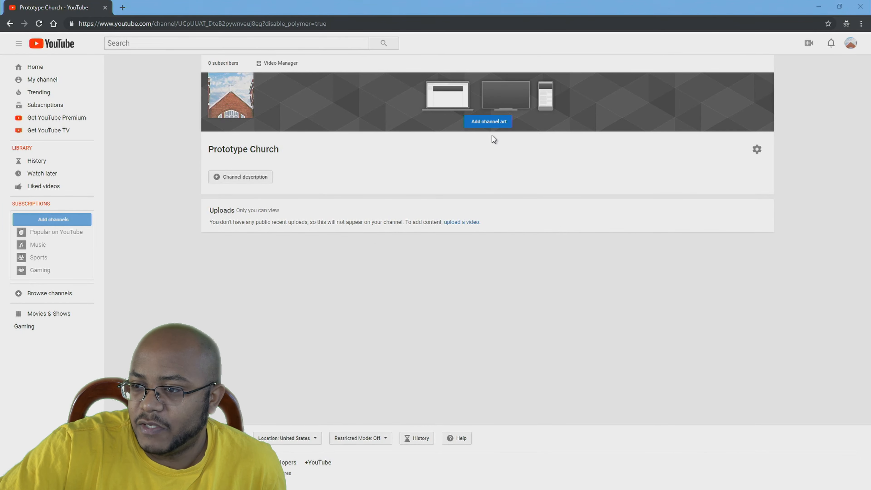
Upload the downloaded church cover art image and apply it as the channel banner
{"action": "left_click", "coordinate": [489, 122]}
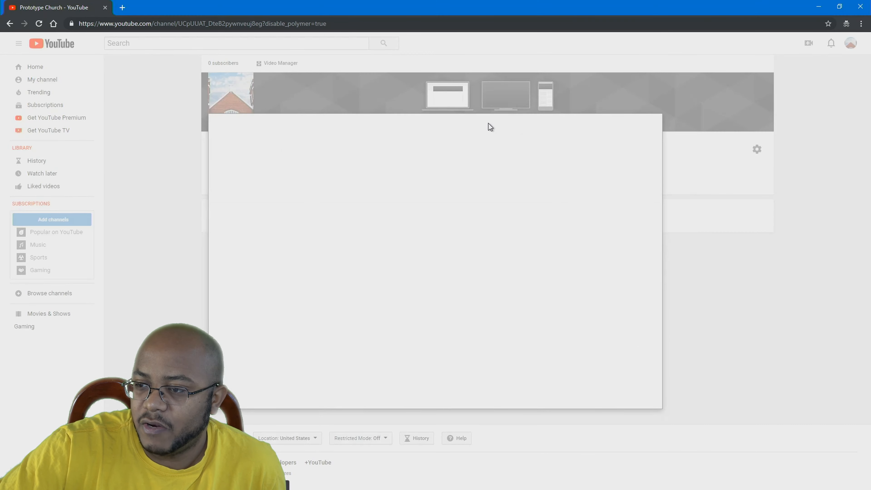
{"action": "left_click_drag", "start_coordinate": [343, 489], "coordinate": [460, 246]}
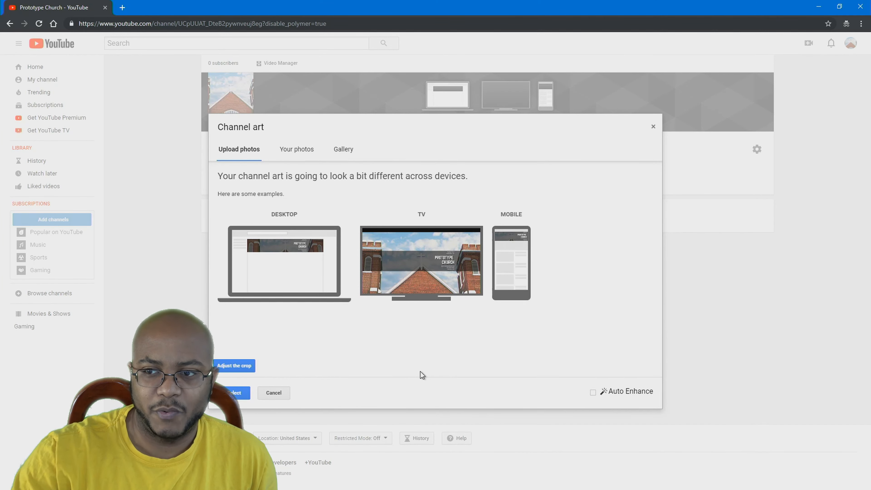
{"action": "left_click", "coordinate": [241, 395]}
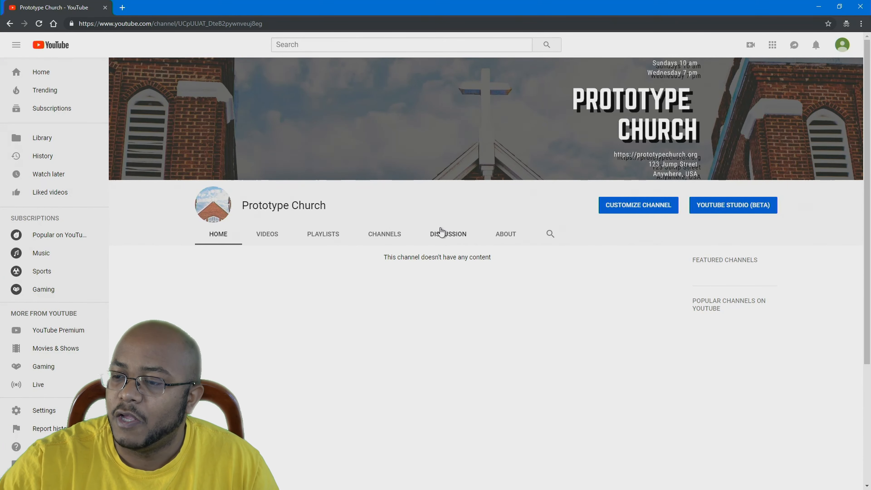
Open the Prototype Church channel's customization editor to reach its About tab
{"action": "left_click", "coordinate": [630, 210]}
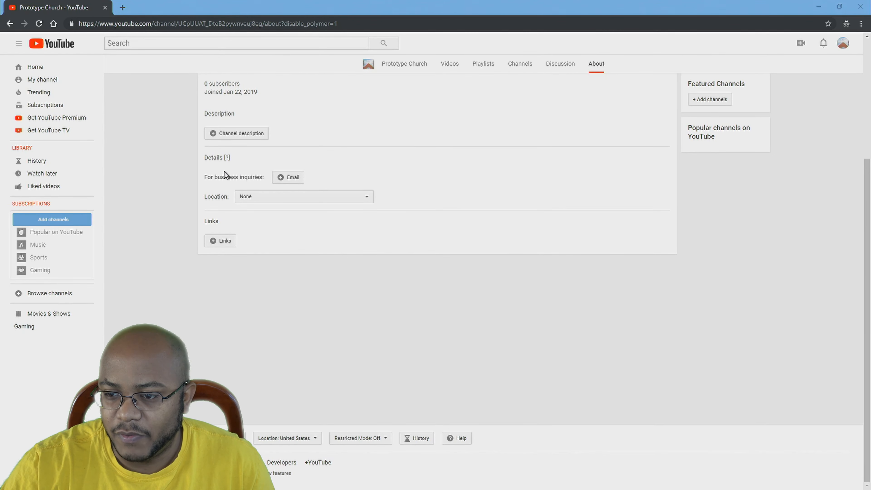
{"action": "left_click", "coordinate": [227, 241]}
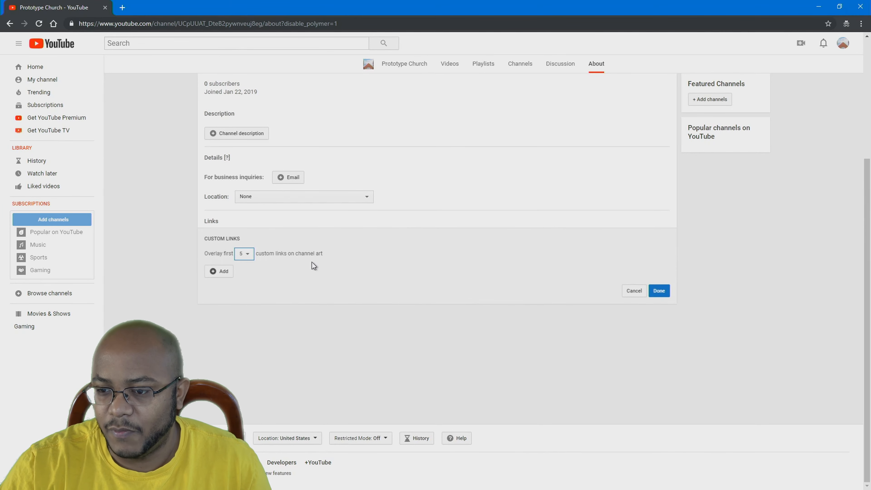
{"action": "left_click", "coordinate": [276, 269]}
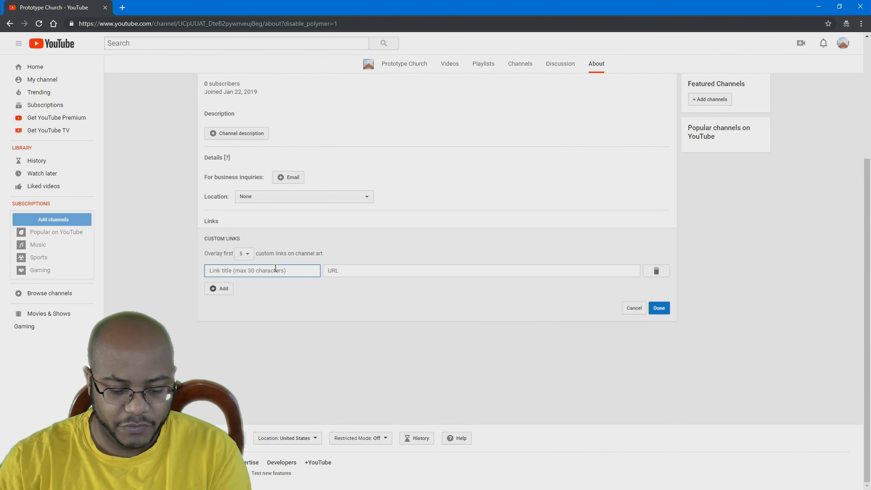
{"action": "type", "text": "Website"}
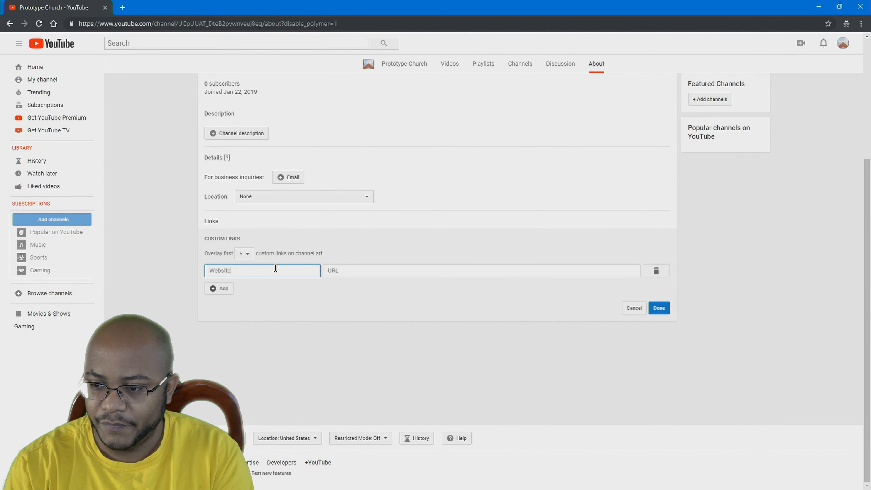
{"action": "key", "text": "Tab"}
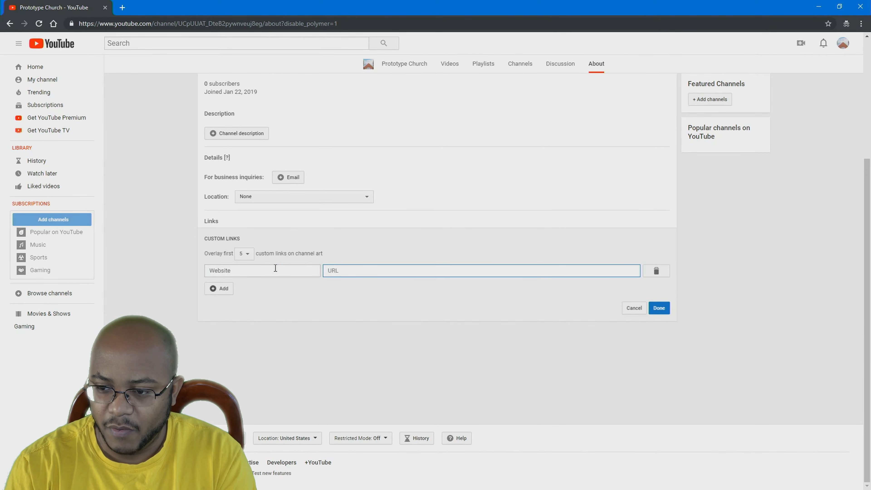
{"action": "type", "text": "https:"}
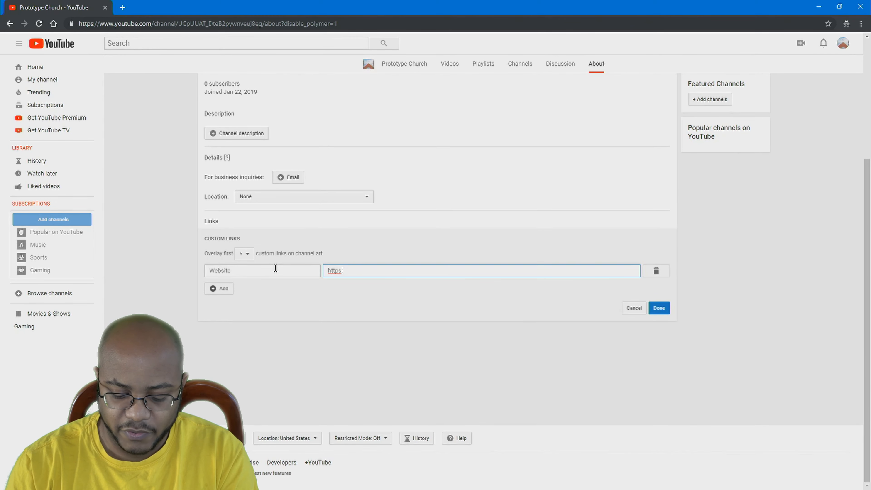
{"action": "type", "text": "//prototypechurch.org"}
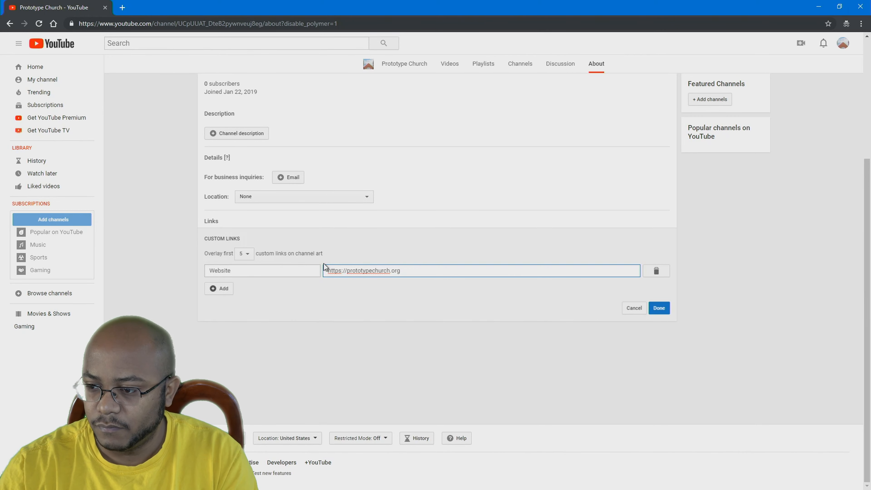
{"action": "left_click", "coordinate": [219, 289]}
{"action": "left_click", "coordinate": [242, 286]}
{"action": "type", "text": "Facebook"}
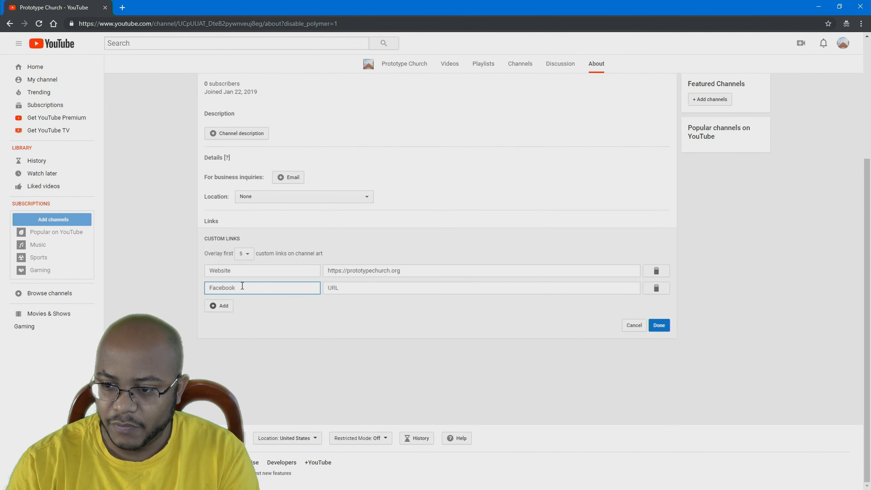
{"action": "left_click", "coordinate": [378, 287]}
{"action": "type", "text": "https://www.facebook.com/ajaytheceo/"}
Add a Twitter custom link with the pasted profile address
{"action": "left_click", "coordinate": [222, 305]}
{"action": "left_click", "coordinate": [254, 302]}
{"action": "type", "text": "T"}
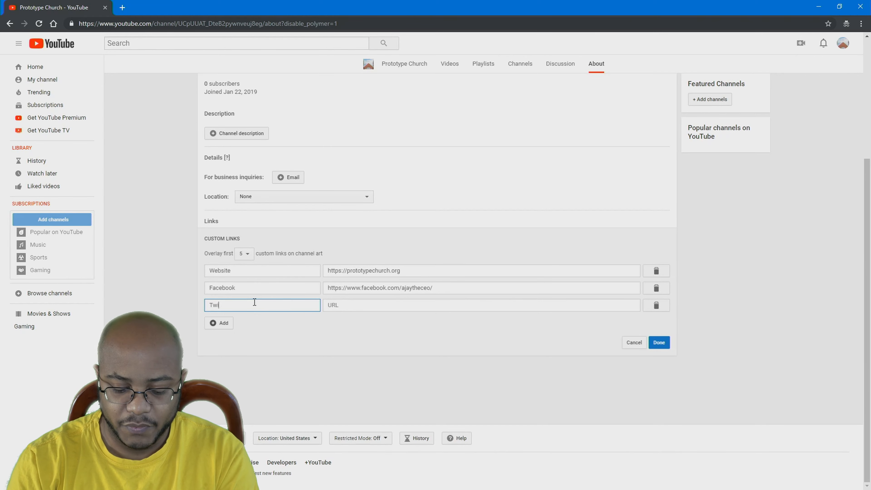
{"action": "key", "text": "Tab"}
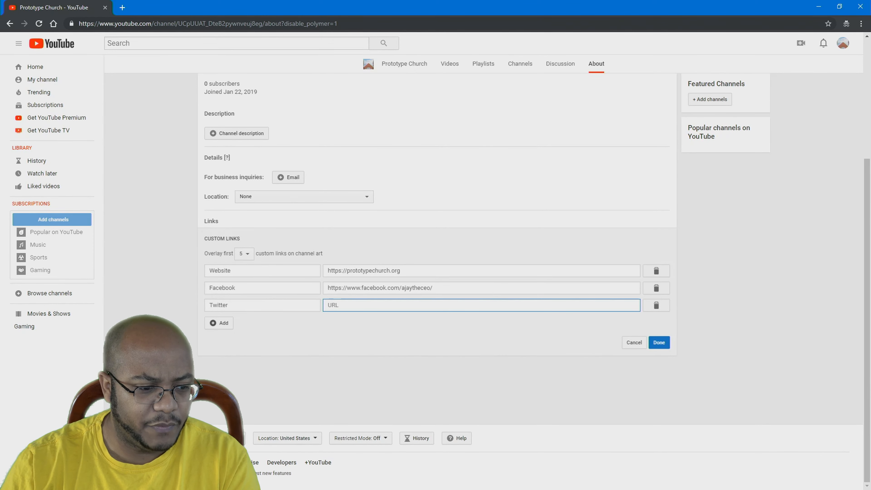
{"action": "key", "text": "alt+Tab"}
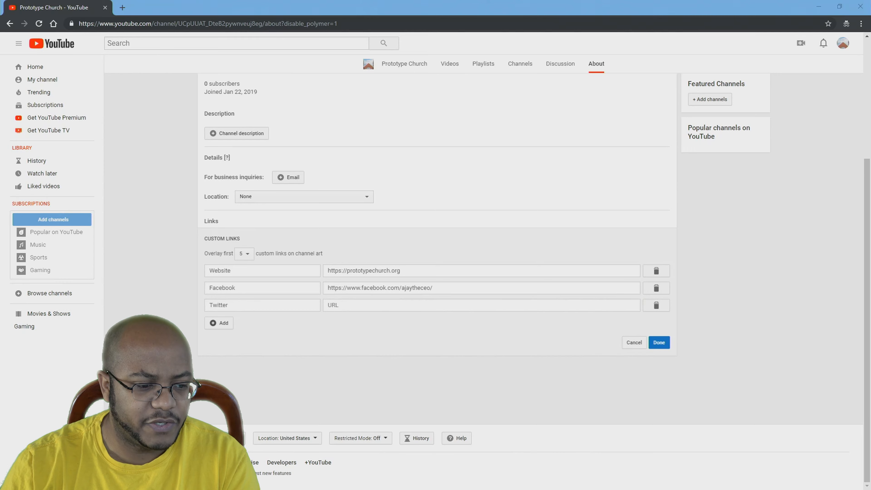
{"action": "left_click", "coordinate": [368, 305]}
{"action": "type", "text": "http://twitter.com/ajaytheceo"}
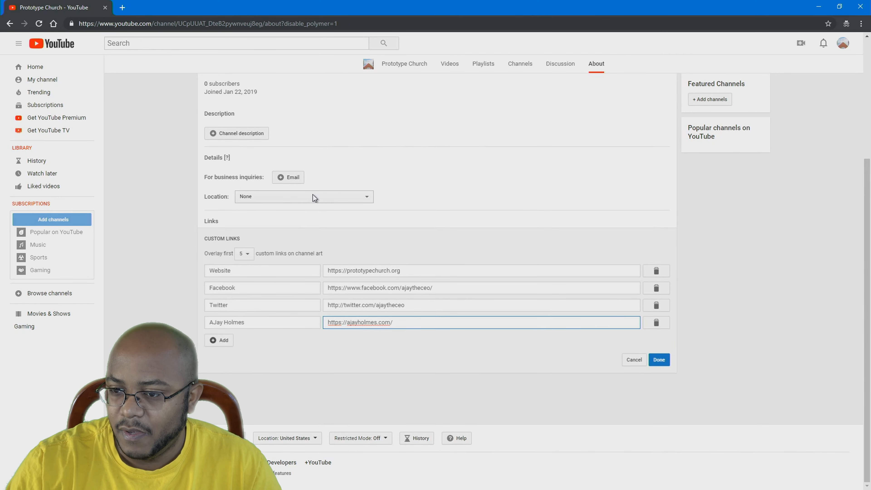
Set the channel location to United States
{"action": "left_click", "coordinate": [313, 194]}
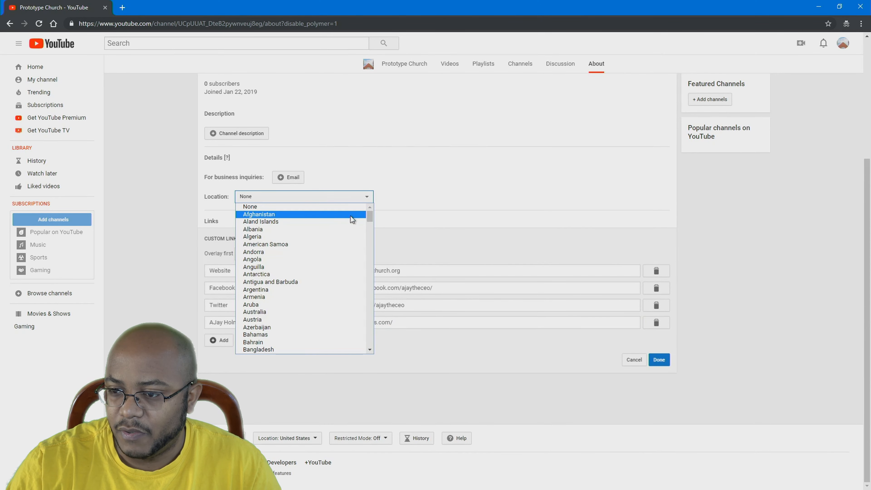
{"action": "left_click_drag", "start_coordinate": [370, 216], "coordinate": [368, 336]}
{"action": "left_click", "coordinate": [325, 323]}
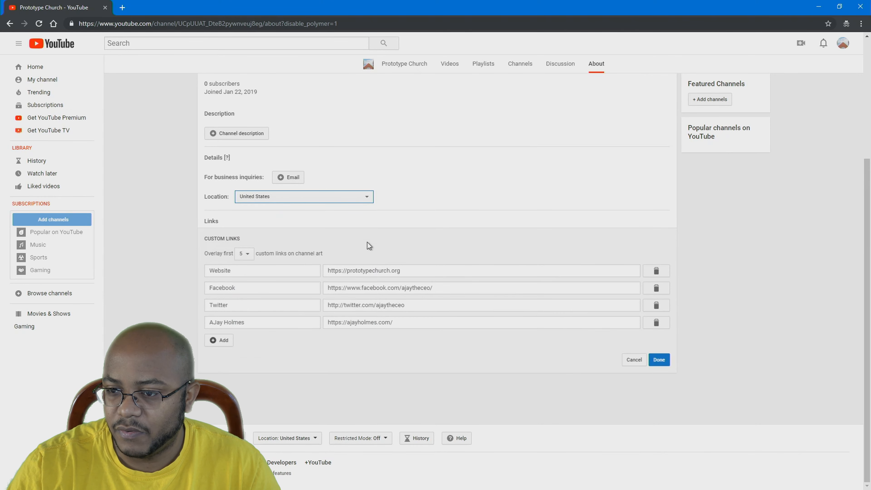
Enter the business-inquiries email, save it with the links, and open the description box
{"action": "left_click", "coordinate": [288, 177]}
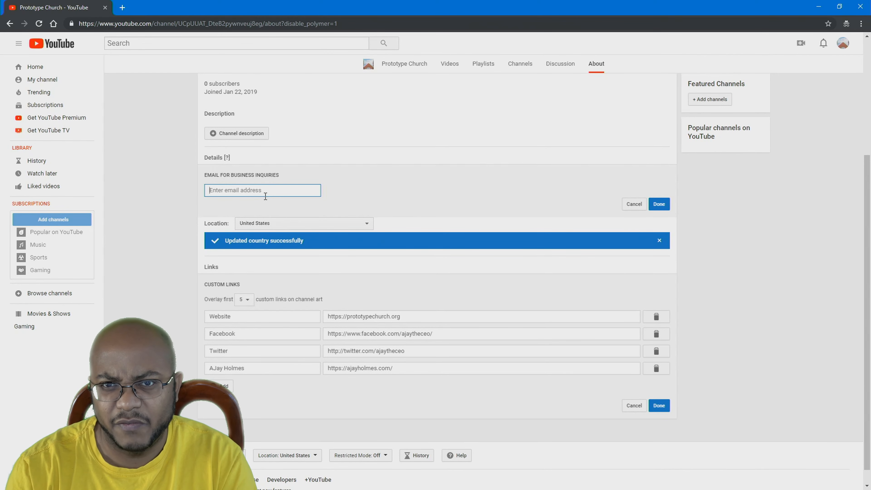
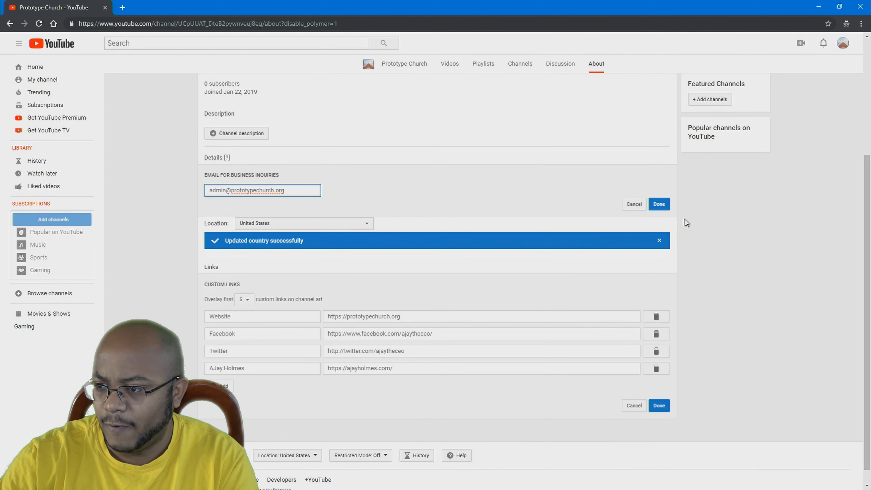
{"action": "left_click", "coordinate": [659, 204]}
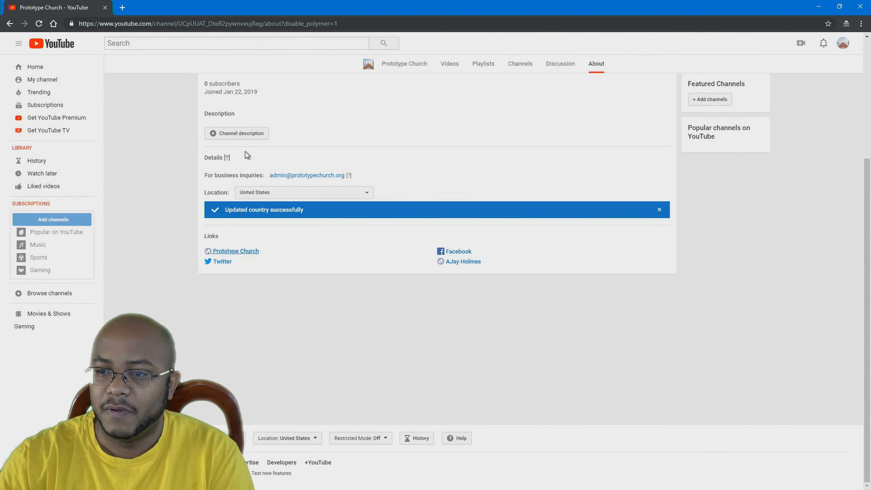
{"action": "left_click", "coordinate": [234, 135]}
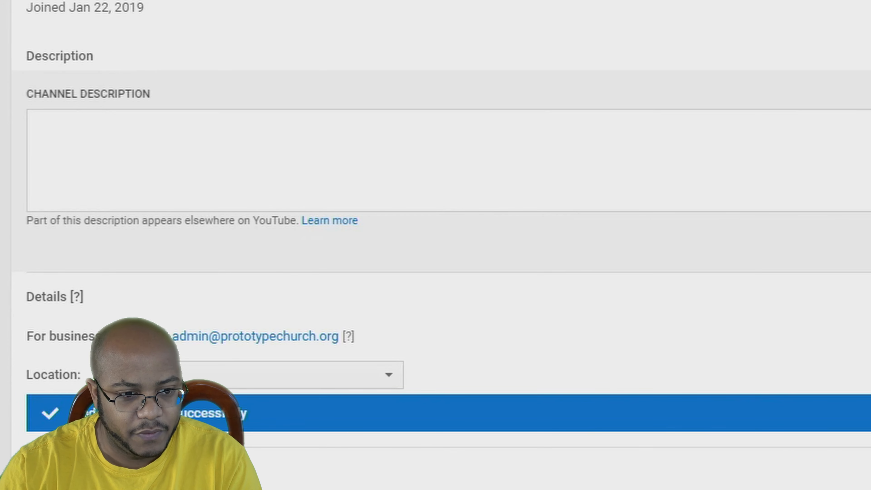
Paste the prepared description, replace the old church name with 'Prototype', and save it
{"action": "left_click", "coordinate": [132, 148]}
{"action": "type", "text": "Full-length sermons from Antioch Baptist Church. Learning the truth from the bible about the holy spirit, the power of prayer, salvation, Jesus Christ, God and the power of your praise."}
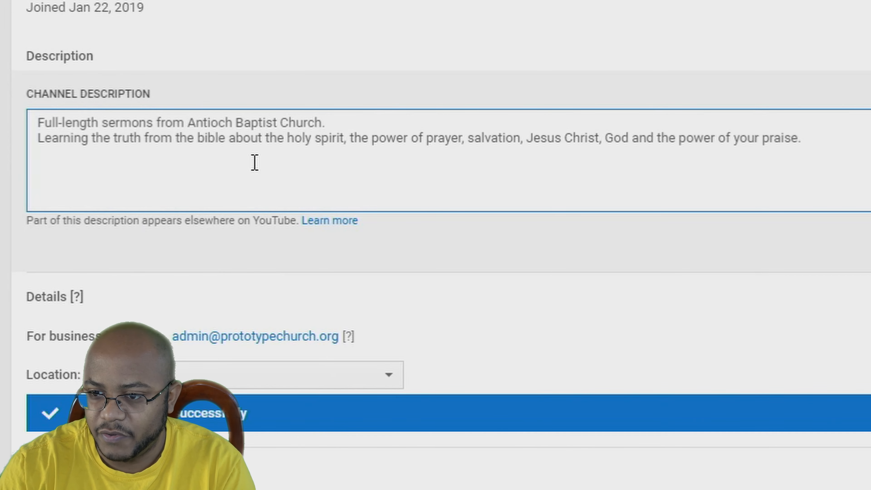
{"action": "left_click_drag", "start_coordinate": [190, 119], "coordinate": [279, 113]}
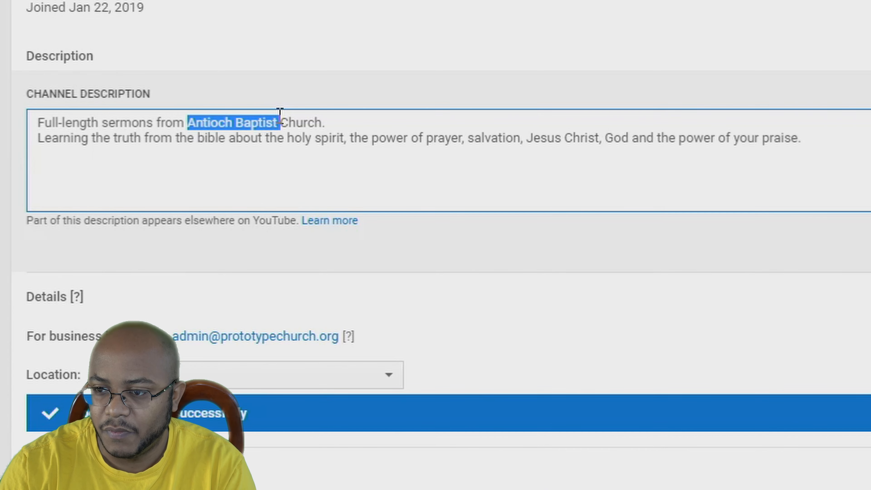
{"action": "type", "text": "Proto"}
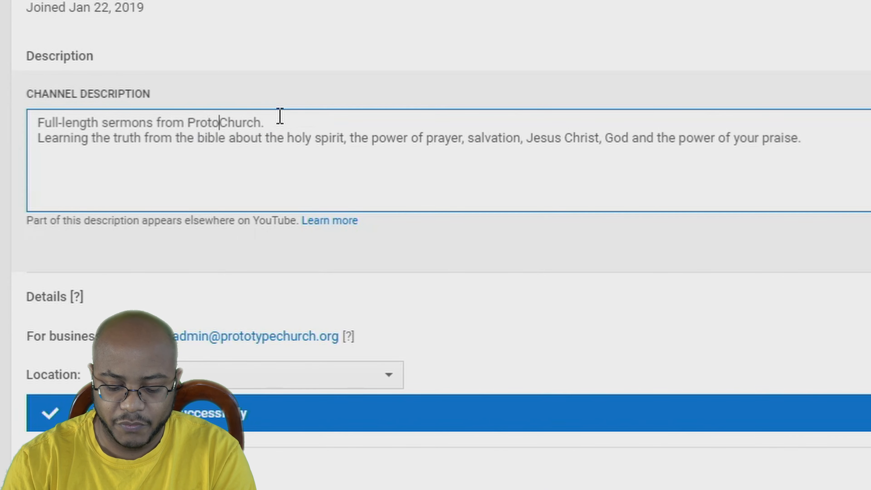
{"action": "type", "text": "type"}
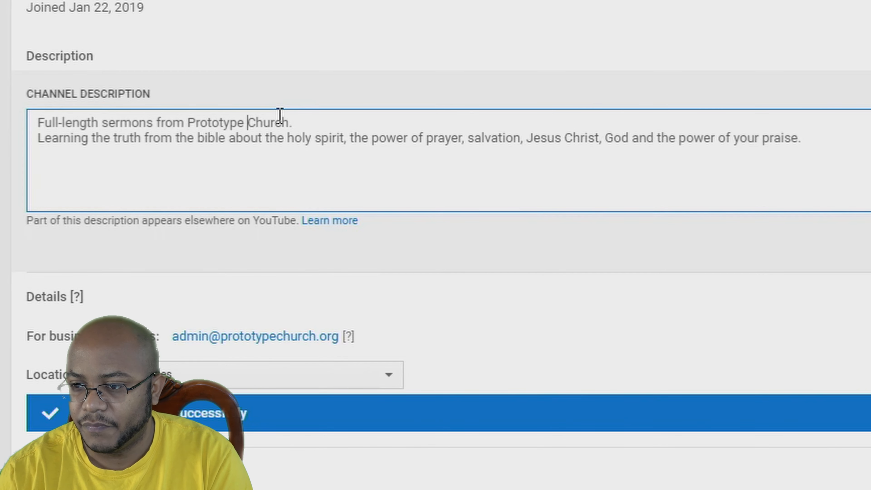
{"action": "key", "text": "End"}
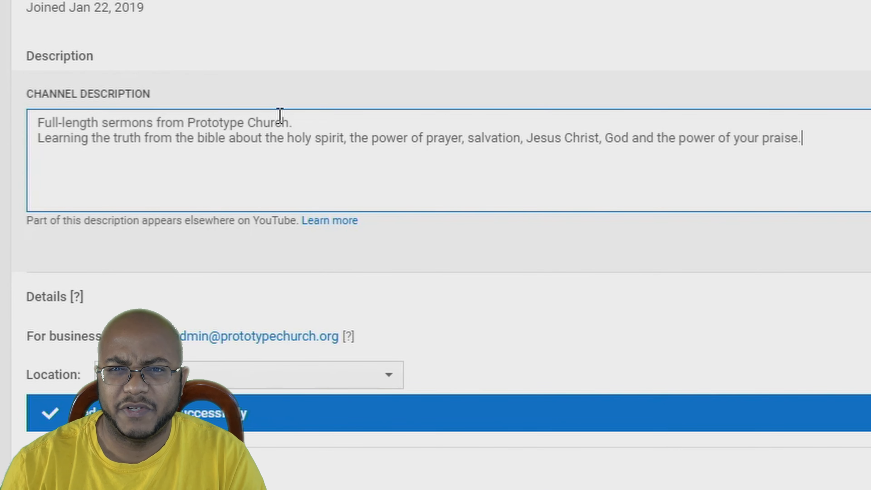
{"action": "key", "text": "ctrl+End"}
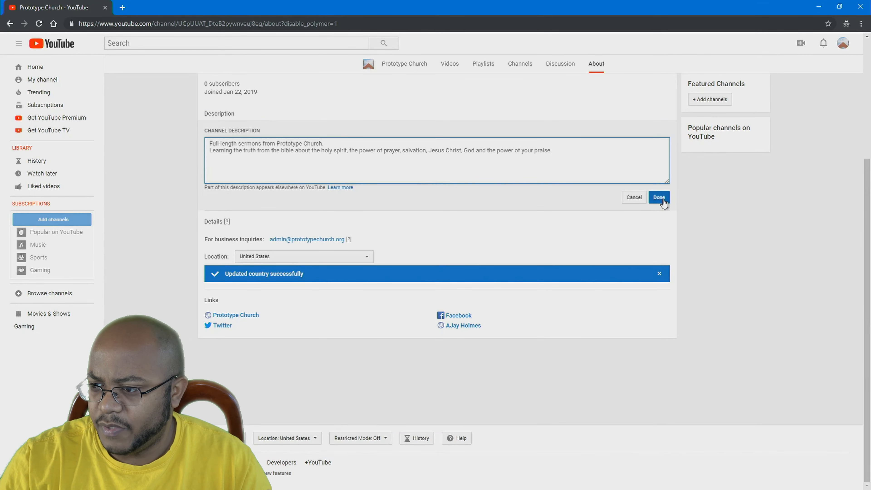
{"action": "left_click", "coordinate": [662, 202]}
Browse the channel's Home, Videos, Playlists and Channels tabs
{"action": "left_click", "coordinate": [402, 68]}
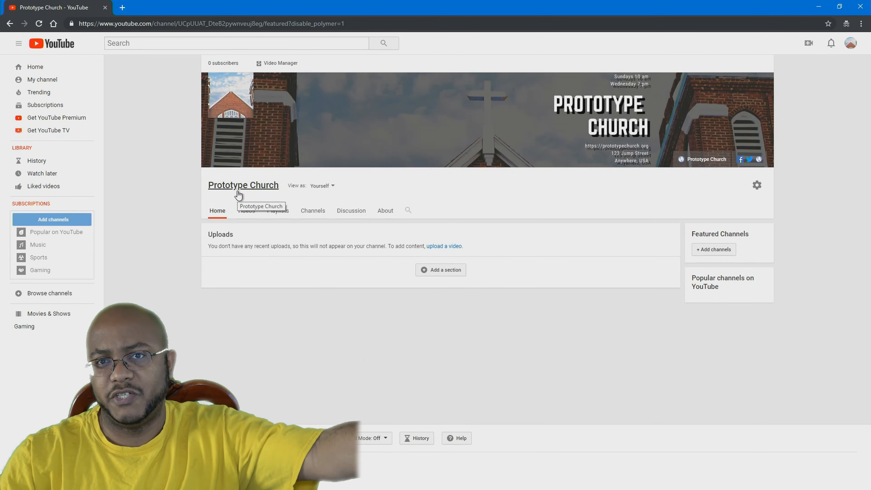
{"action": "left_click", "coordinate": [243, 214]}
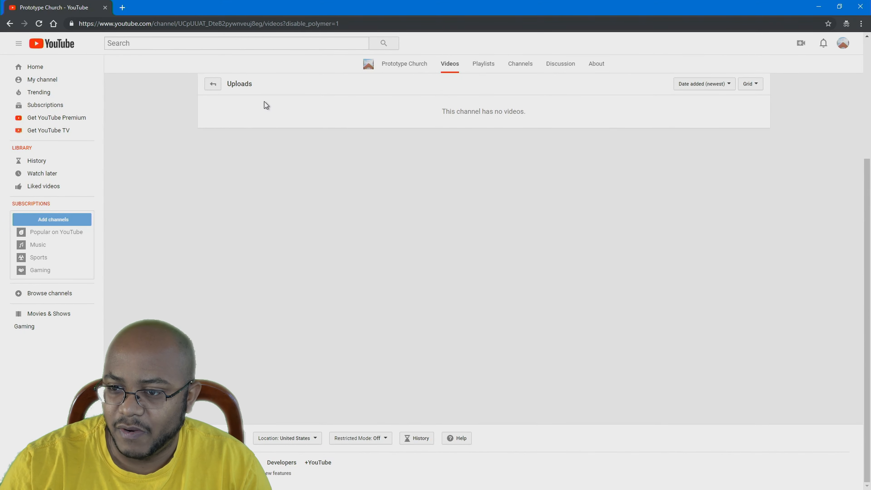
{"action": "left_click", "coordinate": [484, 67]}
{"action": "left_click", "coordinate": [513, 67]}
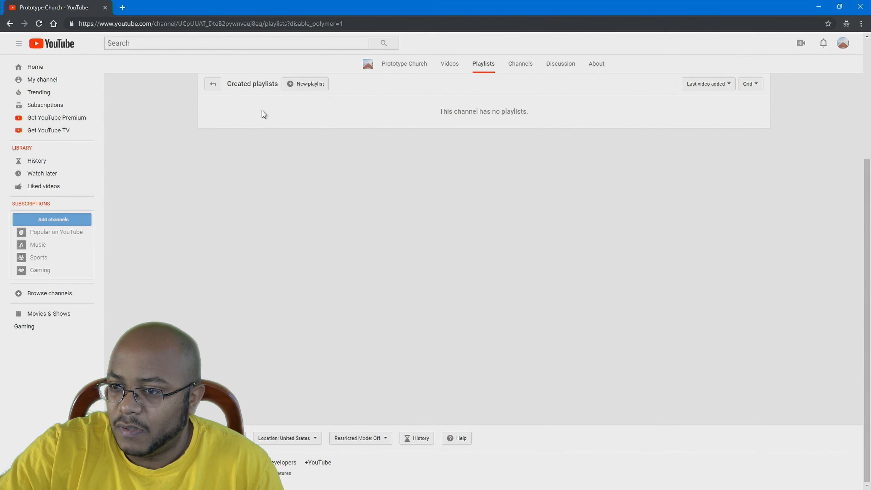
Create the Sermons playlist
{"action": "left_click", "coordinate": [319, 88]}
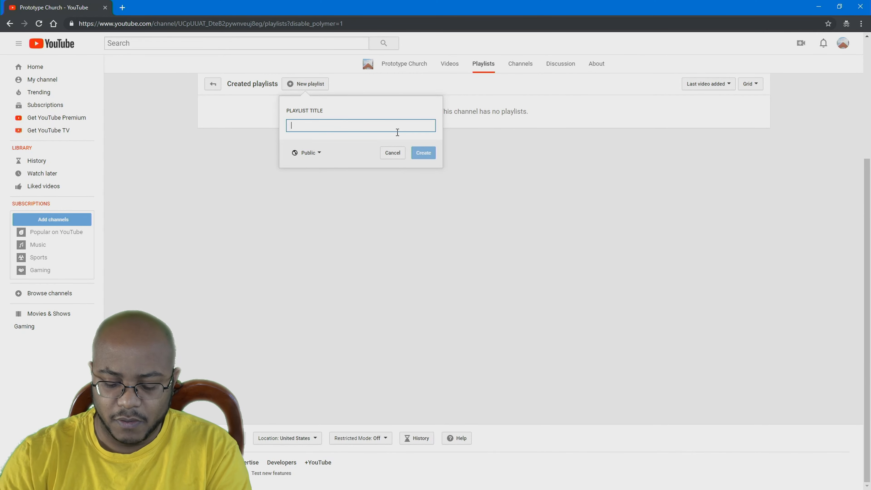
{"action": "type", "text": "Sermons"}
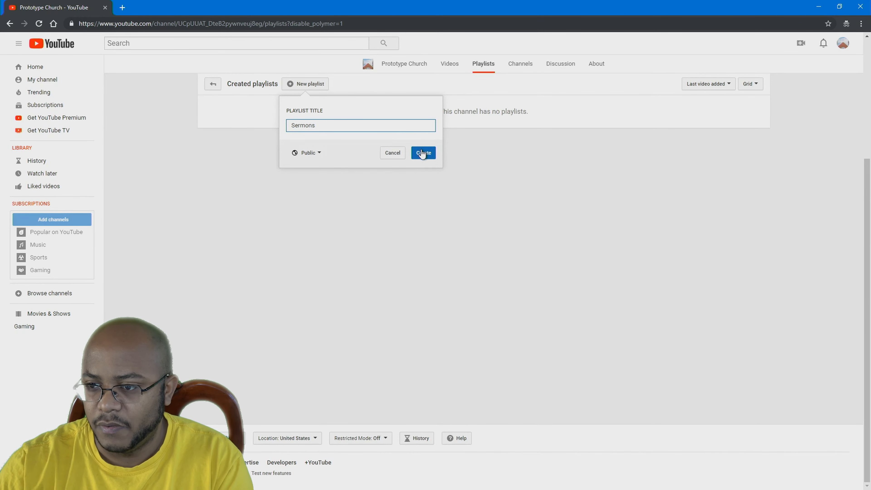
{"action": "left_click", "coordinate": [422, 153]}
Enter titles for the Music Ministry, Dance Ministry, Special Events and Media Ministry playlists
{"action": "left_click", "coordinate": [310, 85]}
{"action": "type", "text": "Mus"}
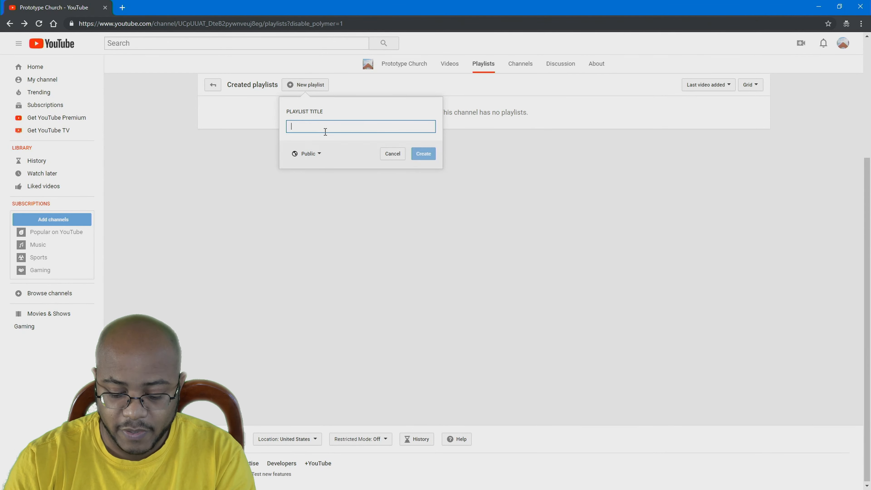
{"action": "type", "text": "Dance"}
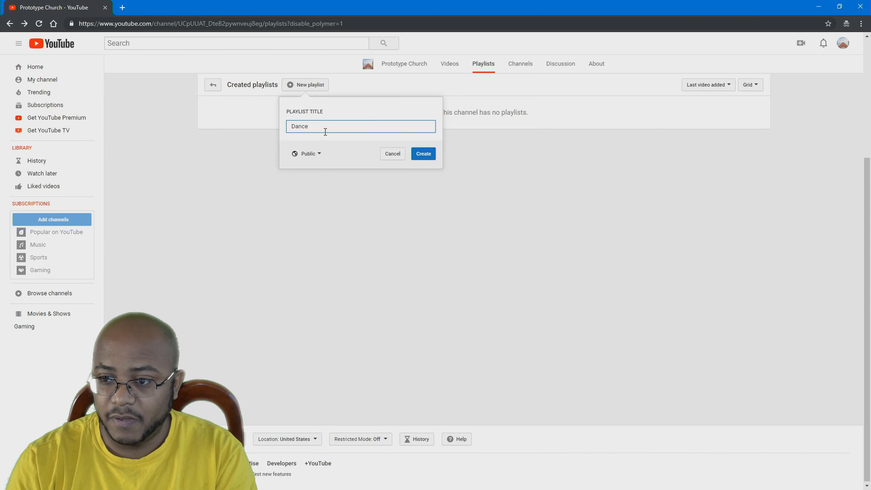
{"action": "type", "text": " Mi"}
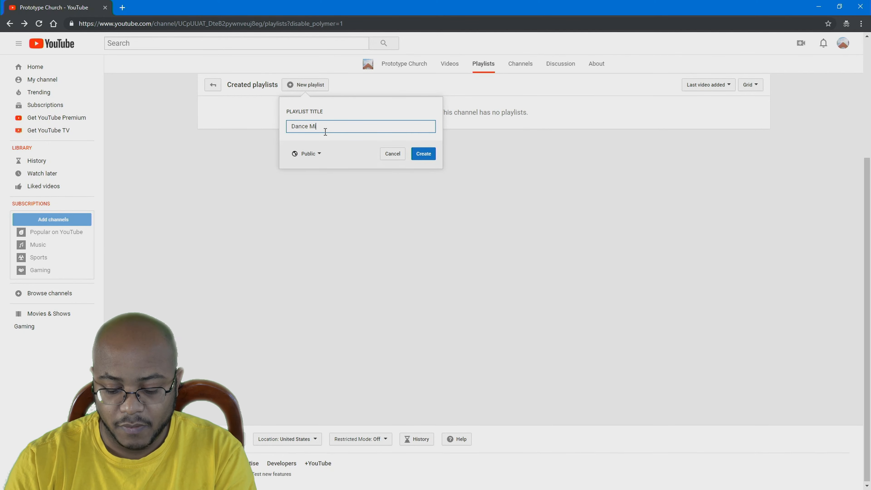
{"action": "type", "text": "nist"}
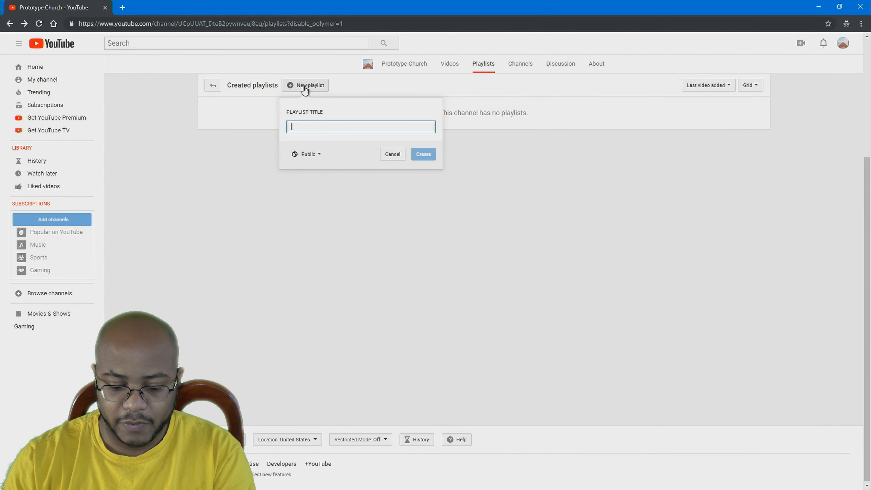
{"action": "type", "text": "E"}
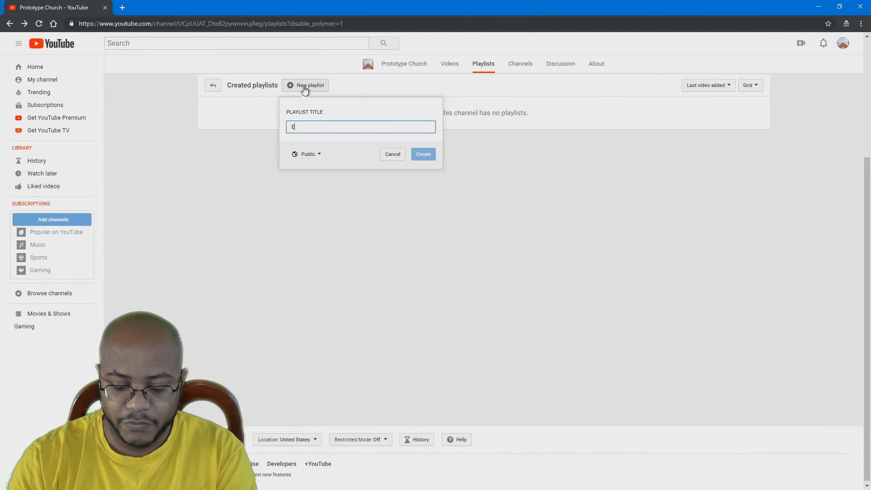
{"action": "type", "text": "vents"}
{"action": "key", "text": "Home"}
{"action": "type", "text": "Special"}
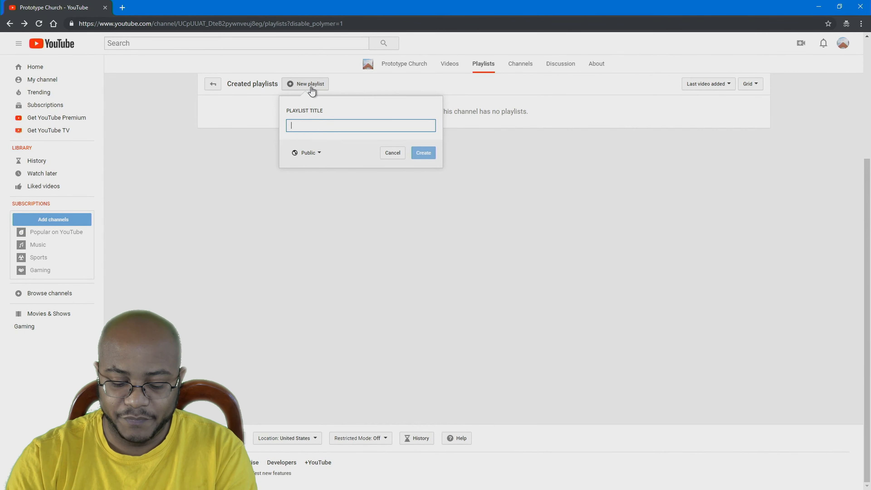
{"action": "type", "text": "Media "}
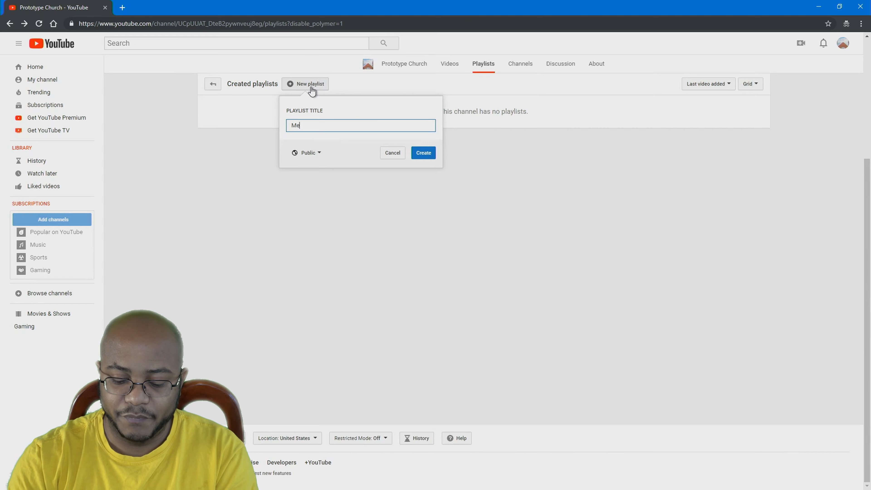
{"action": "type", "text": "Ministry"}
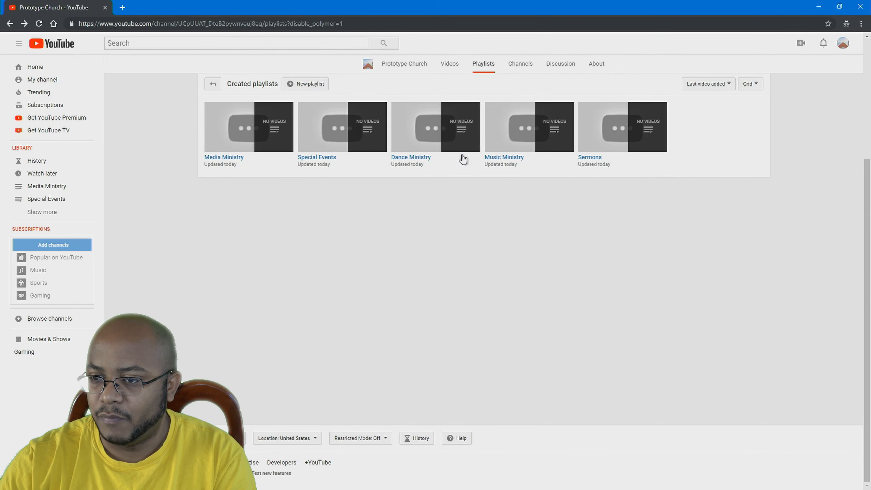
Show the channel home's 'For new visitors' layout and scroll to the section editor
{"action": "left_click", "coordinate": [413, 64]}
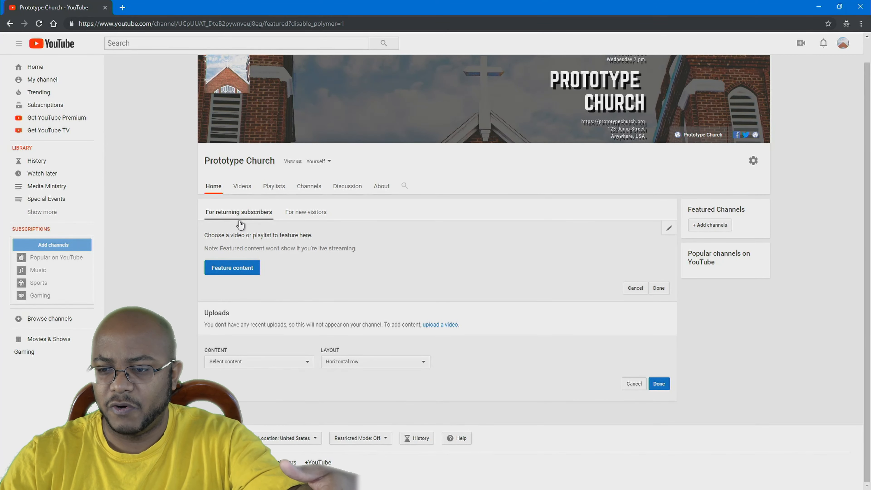
{"action": "left_click", "coordinate": [311, 216]}
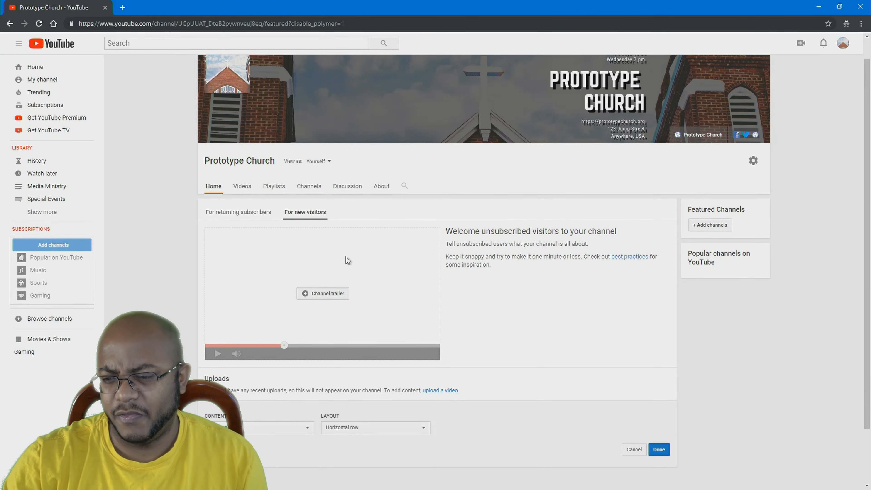
{"action": "scroll", "coordinate": [339, 216], "scroll_direction": "down", "scroll_amount": 2}
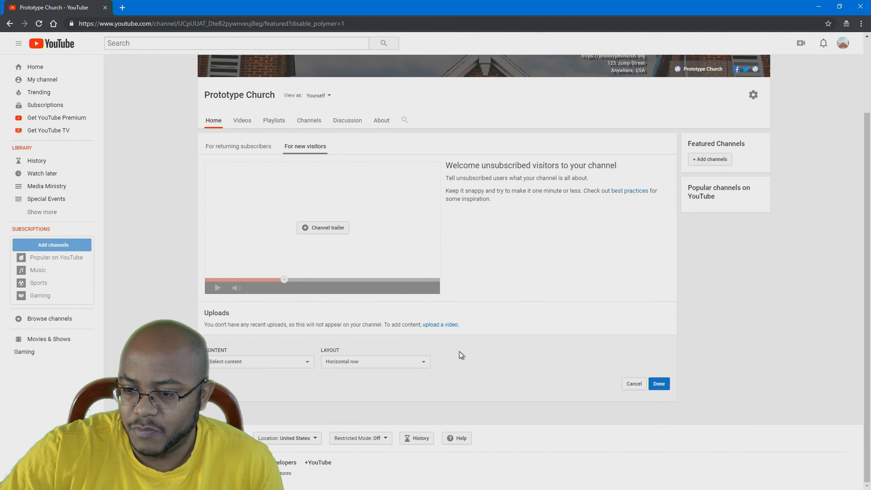
Add a Single playlist section in a Horizontal row featuring Sermons, and save it
{"action": "left_click", "coordinate": [263, 364]}
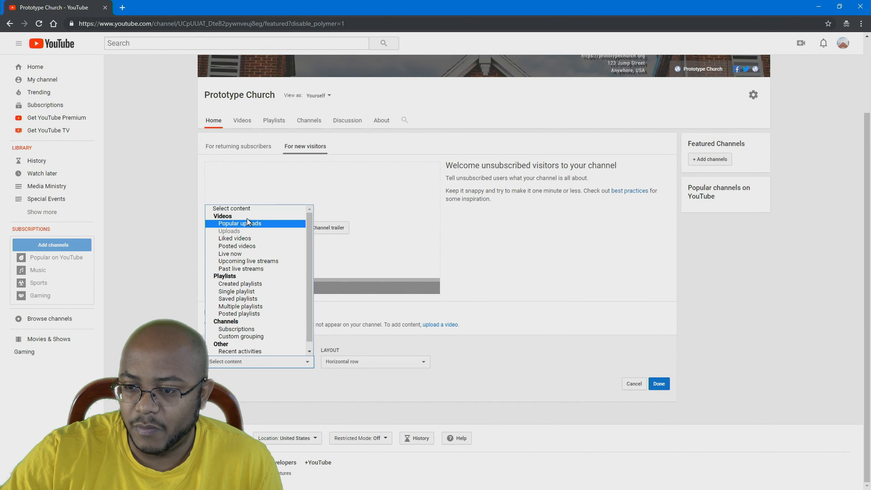
{"action": "left_click", "coordinate": [254, 293]}
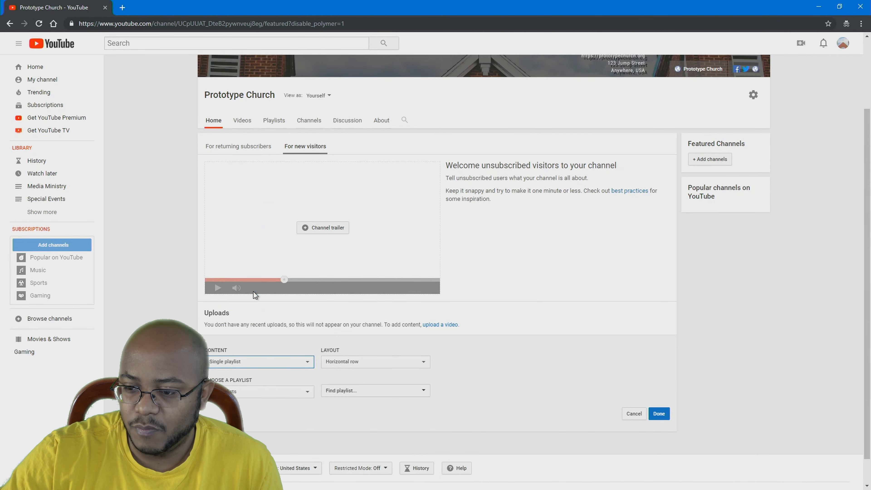
{"action": "left_click", "coordinate": [397, 365]}
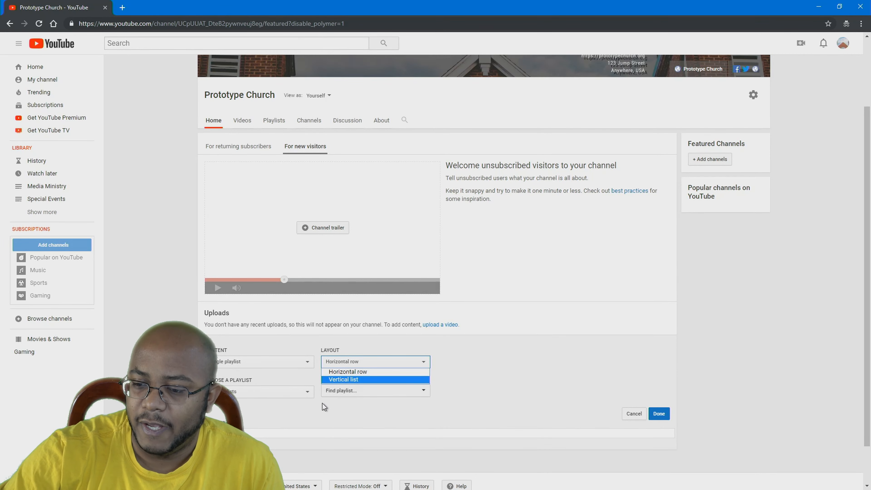
{"action": "left_click", "coordinate": [293, 392]}
{"action": "left_click", "coordinate": [381, 391]}
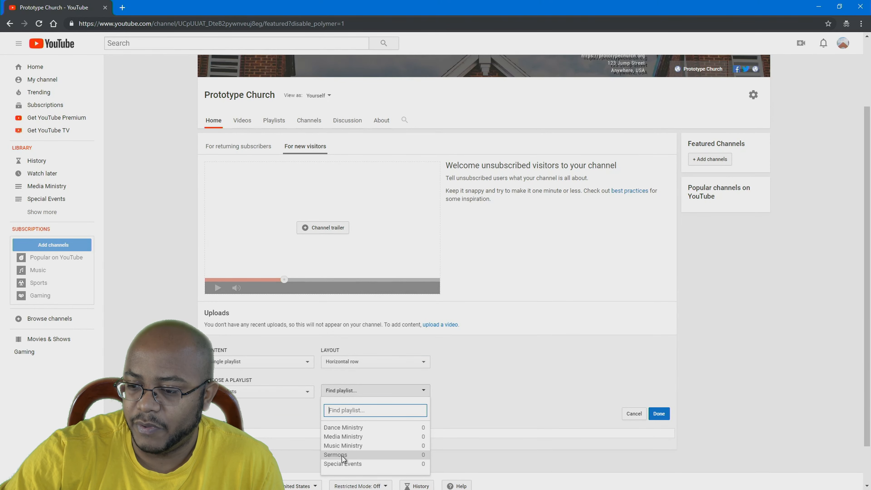
{"action": "left_click", "coordinate": [343, 457]}
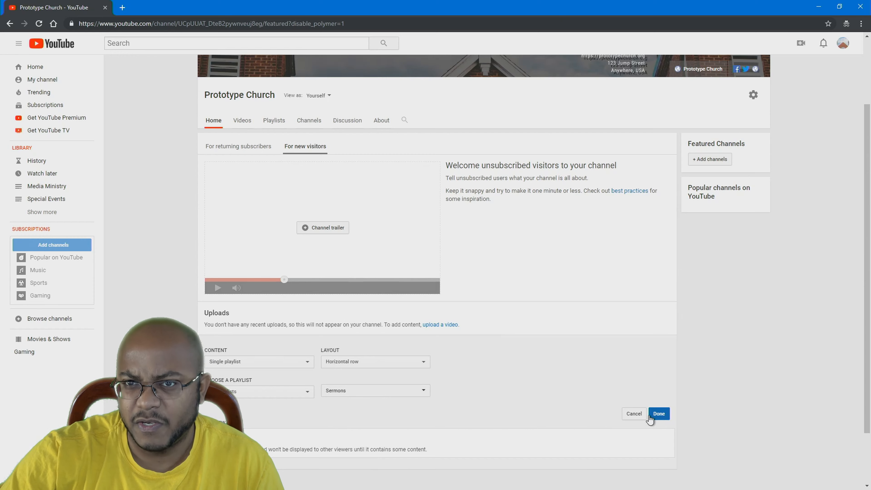
{"action": "left_click", "coordinate": [660, 414]}
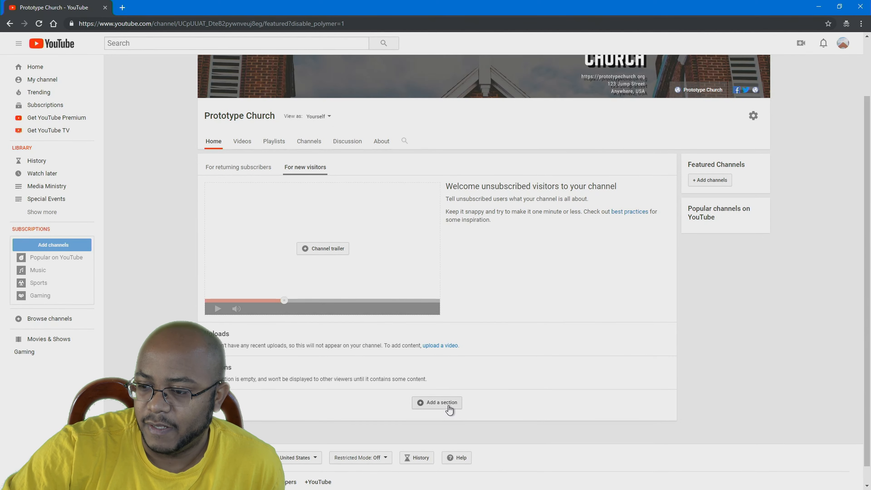
Add a single-playlist home page section featuring the Dance Ministry playlist
{"action": "left_click", "coordinate": [448, 407]}
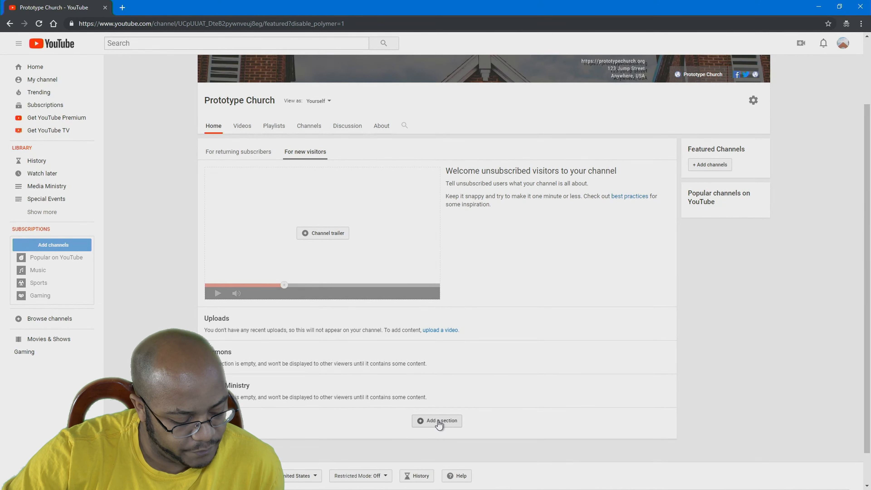
{"action": "left_click", "coordinate": [438, 422]}
{"action": "left_click", "coordinate": [268, 435]}
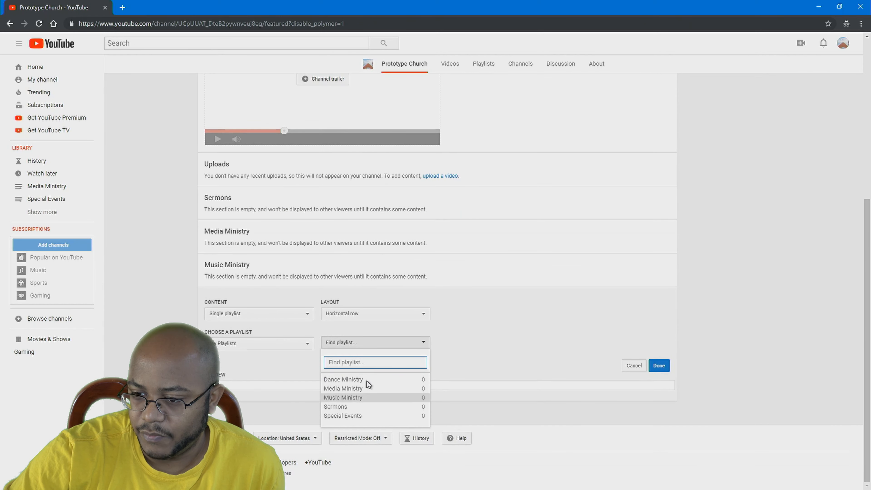
{"action": "left_click", "coordinate": [358, 378]}
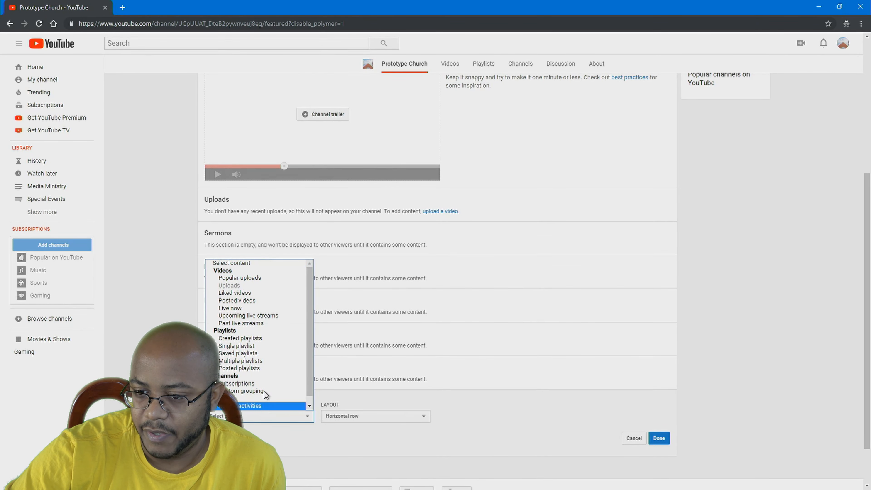
Add a Popular uploads section, then begin one more new section
{"action": "left_click", "coordinate": [262, 278]}
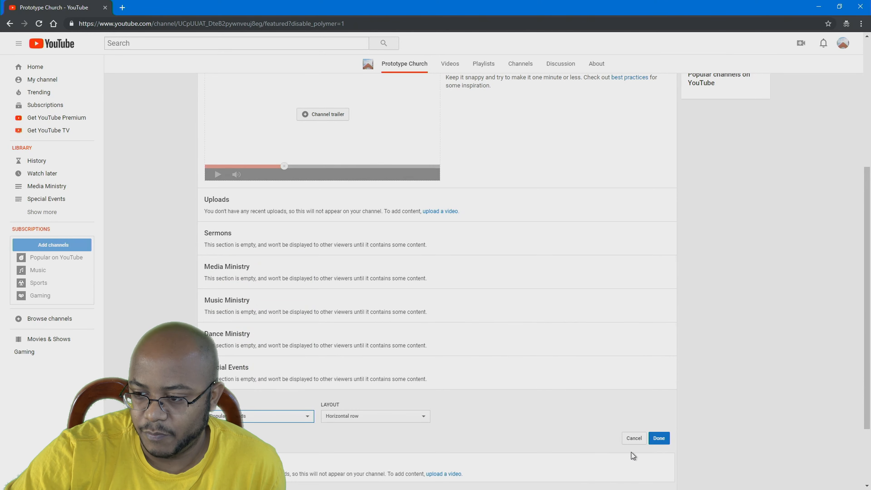
{"action": "left_click", "coordinate": [658, 439]}
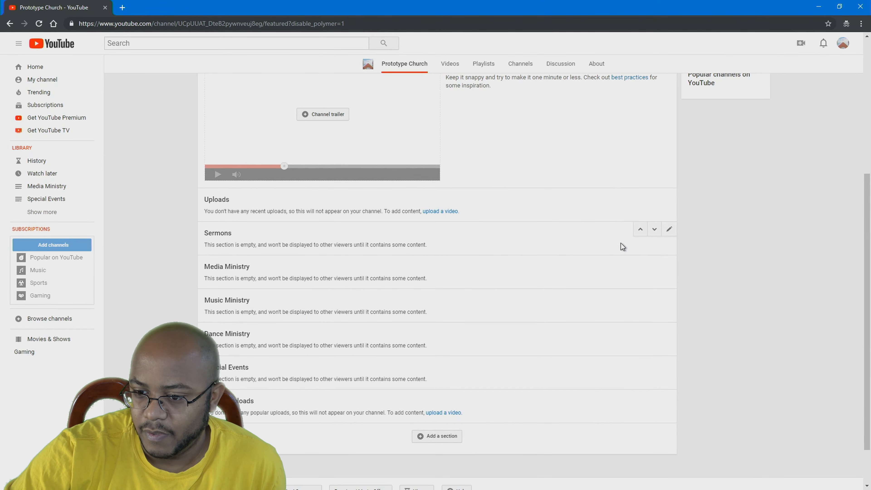
{"action": "left_click", "coordinate": [437, 436]}
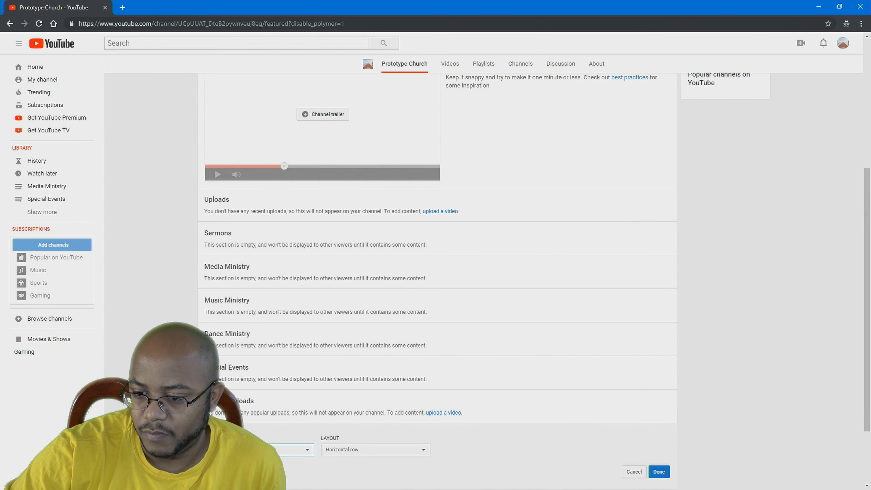
{"action": "left_click", "coordinate": [284, 449]}
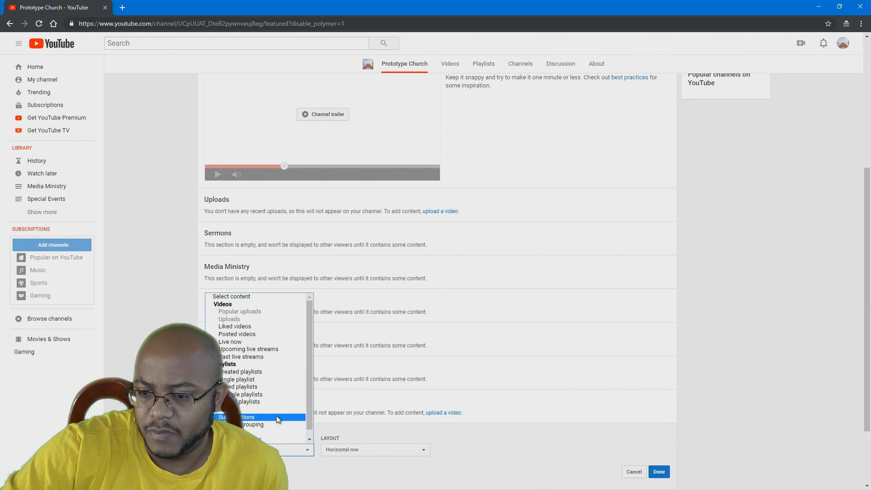
Add an Upcoming live streams section and move it up five places to sit below Sermons
{"action": "left_click", "coordinate": [271, 349]}
{"action": "left_click", "coordinate": [659, 472]}
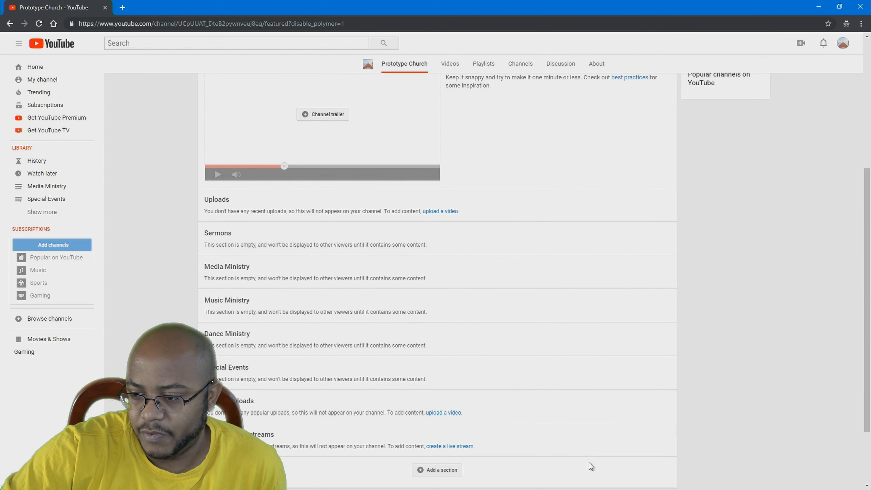
{"action": "left_click", "coordinate": [657, 433]}
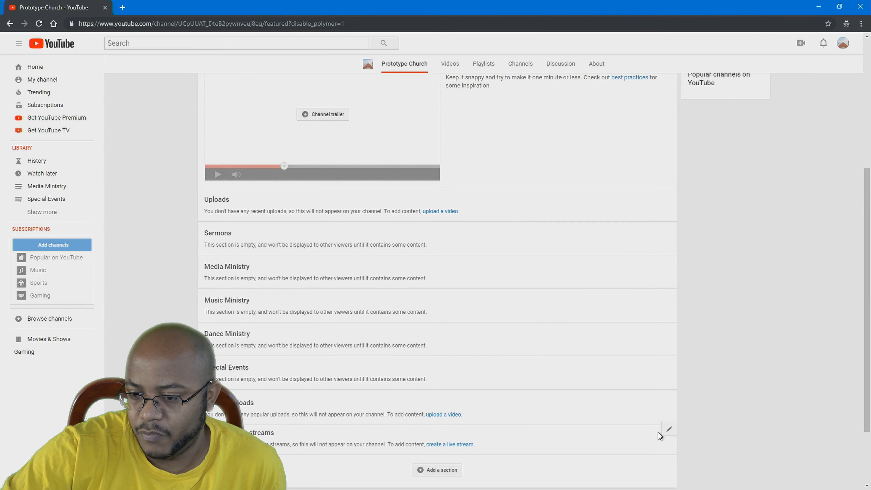
{"action": "left_click", "coordinate": [642, 399]}
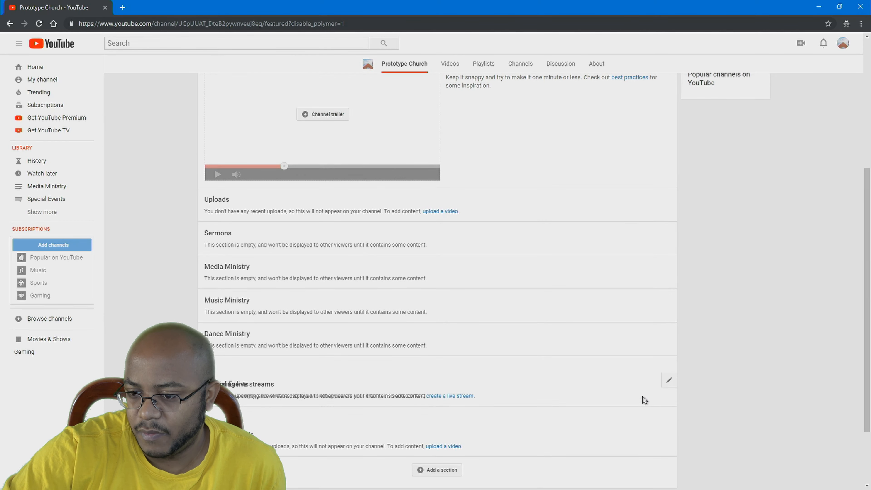
{"action": "left_click", "coordinate": [642, 366]}
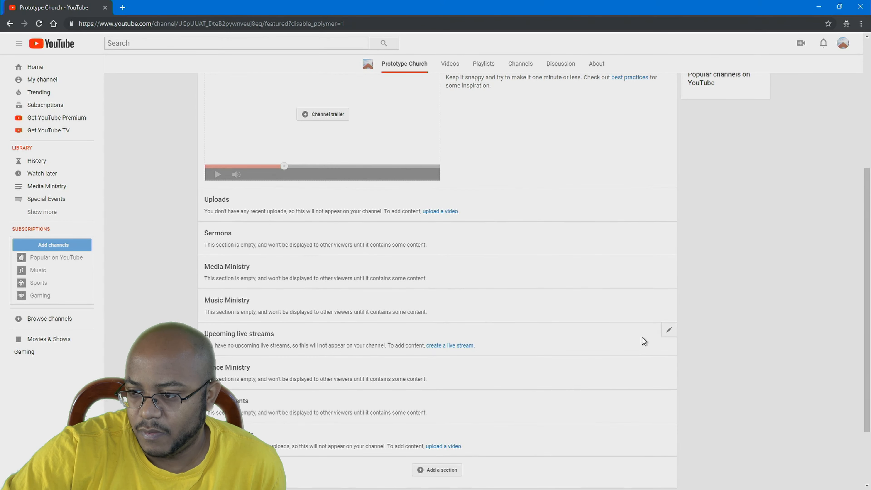
{"action": "left_click", "coordinate": [641, 331]}
{"action": "left_click", "coordinate": [641, 297]}
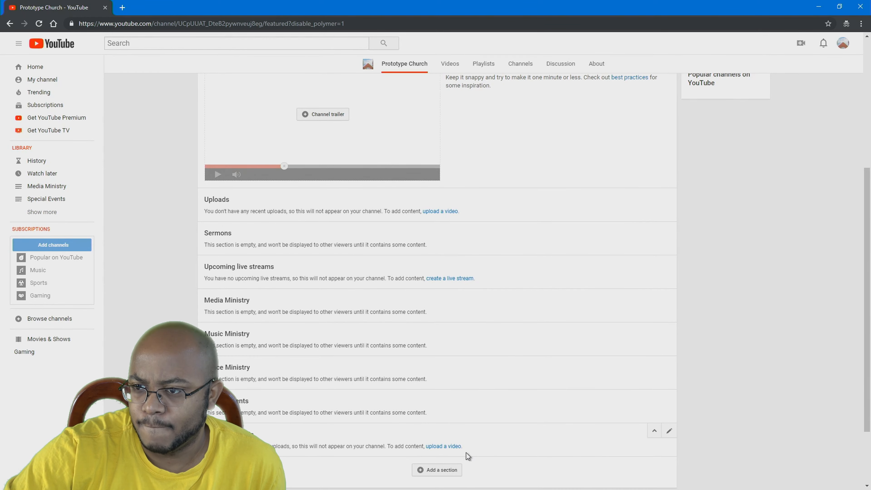
View the home page layout shown to returning subscribers
{"action": "scroll", "coordinate": [466, 453], "scroll_direction": "up", "scroll_amount": 5}
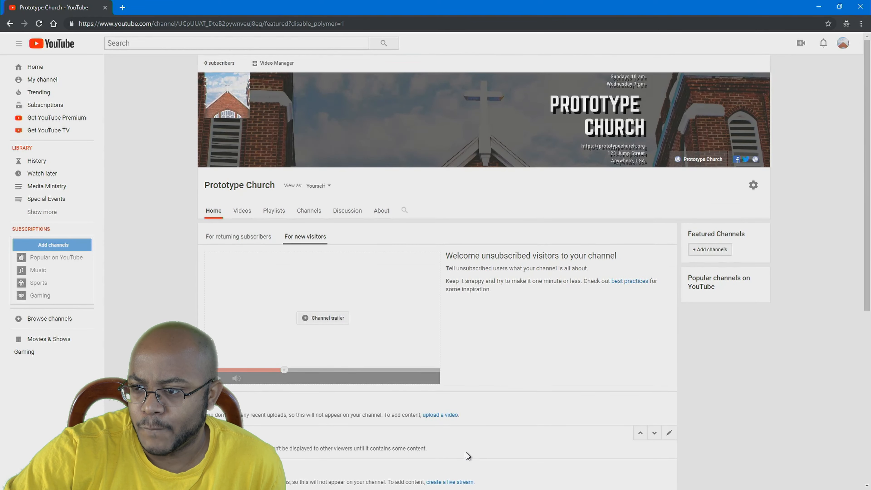
{"action": "left_click", "coordinate": [240, 242]}
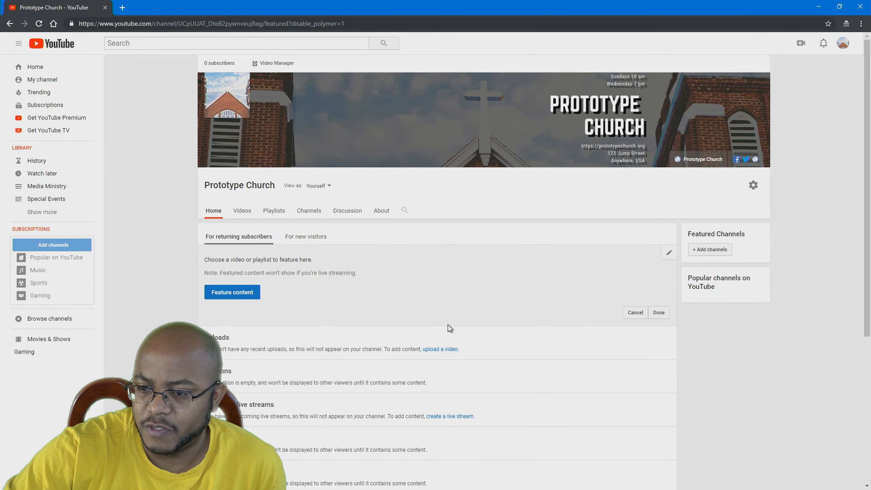
{"action": "scroll", "coordinate": [478, 375], "scroll_direction": "down", "scroll_amount": 3}
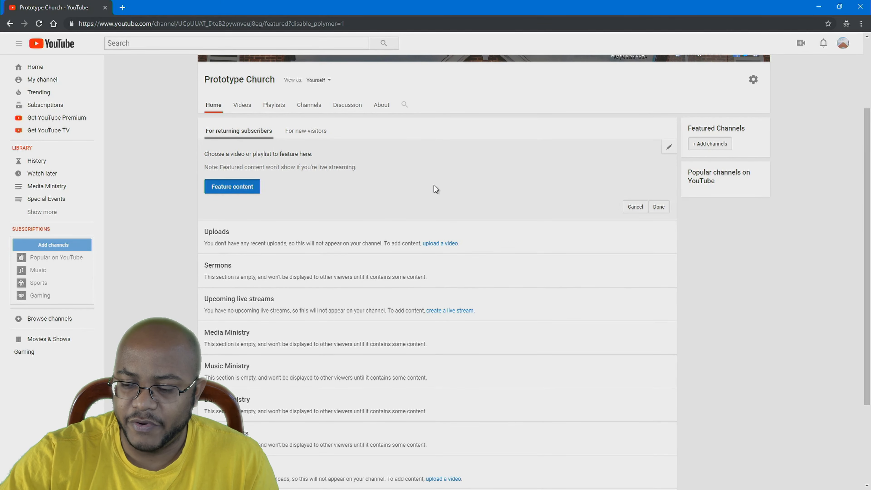
{"action": "scroll", "coordinate": [759, 119], "scroll_direction": "up", "scroll_amount": 3}
Go to the Prototype Church channel page and open the Media Ministry playlist from the sidebar's expanded list
{"action": "left_click", "coordinate": [843, 43]}
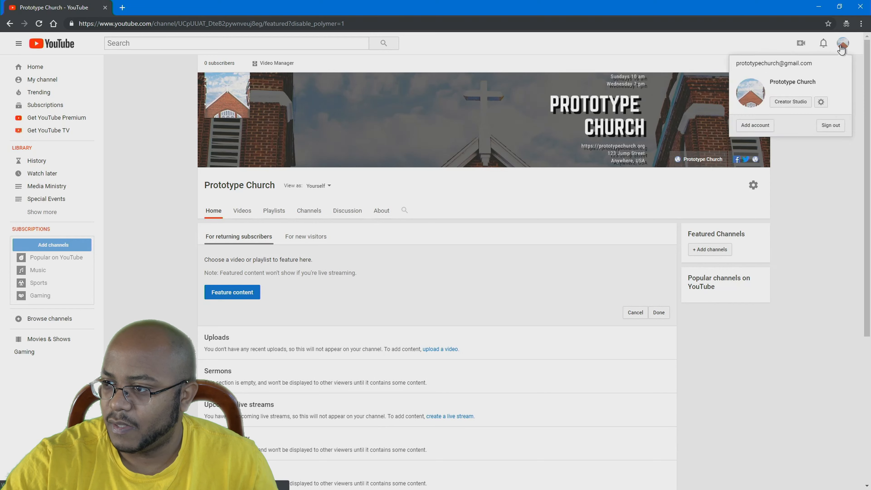
{"action": "left_click", "coordinate": [45, 82]}
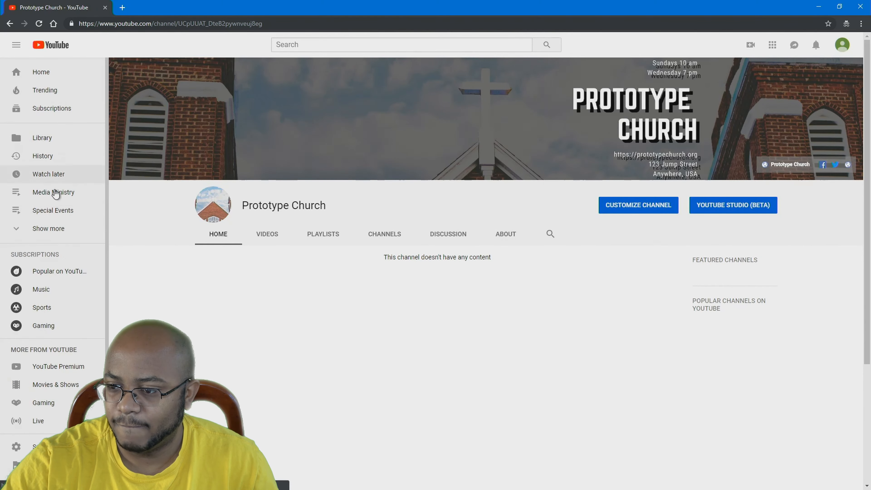
{"action": "scroll", "coordinate": [536, 331], "scroll_direction": "down", "scroll_amount": 5}
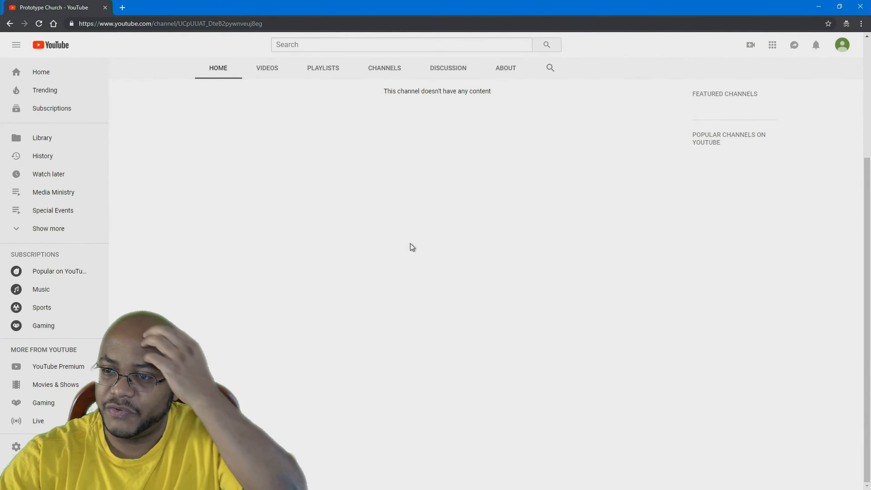
{"action": "left_click", "coordinate": [331, 74]}
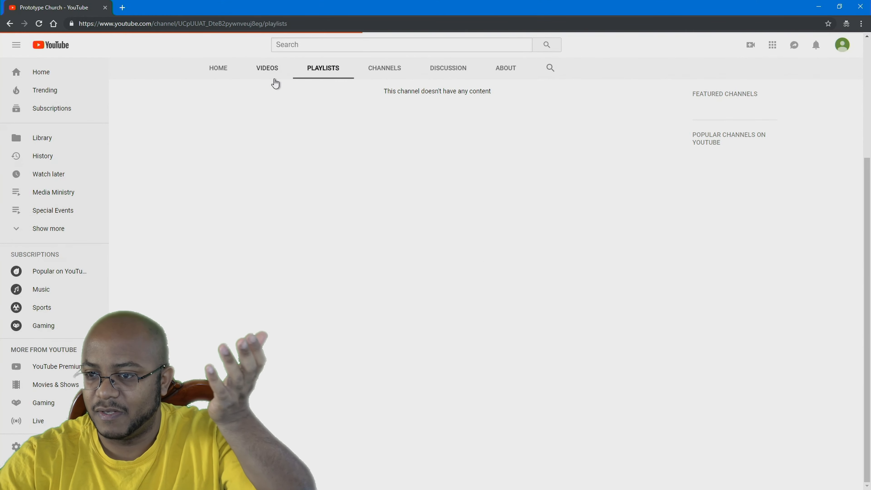
{"action": "left_click", "coordinate": [225, 71]}
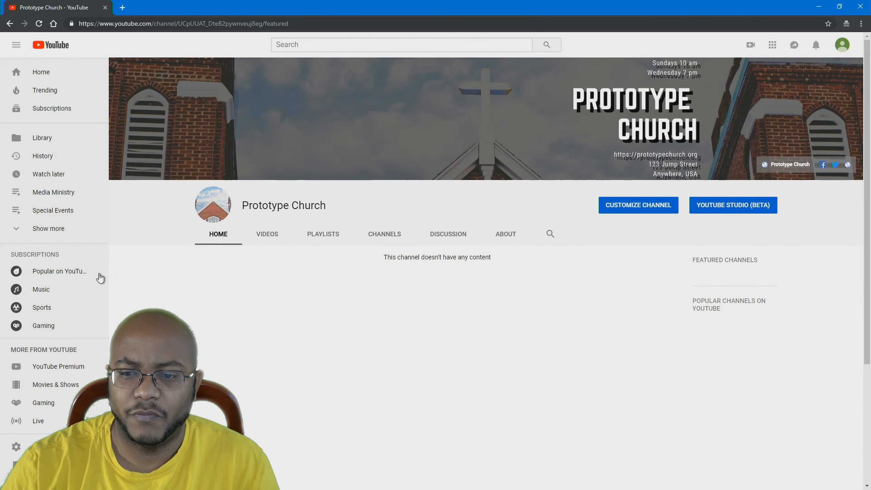
{"action": "left_click", "coordinate": [22, 233]}
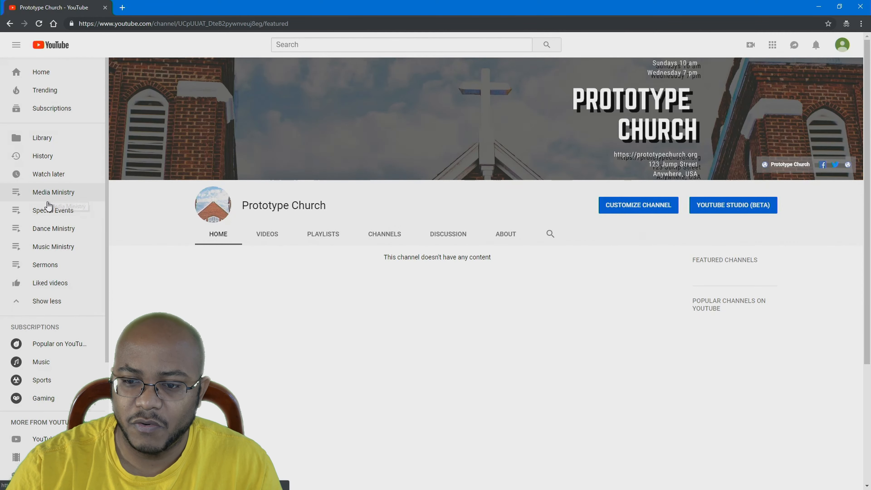
{"action": "left_click", "coordinate": [55, 193]}
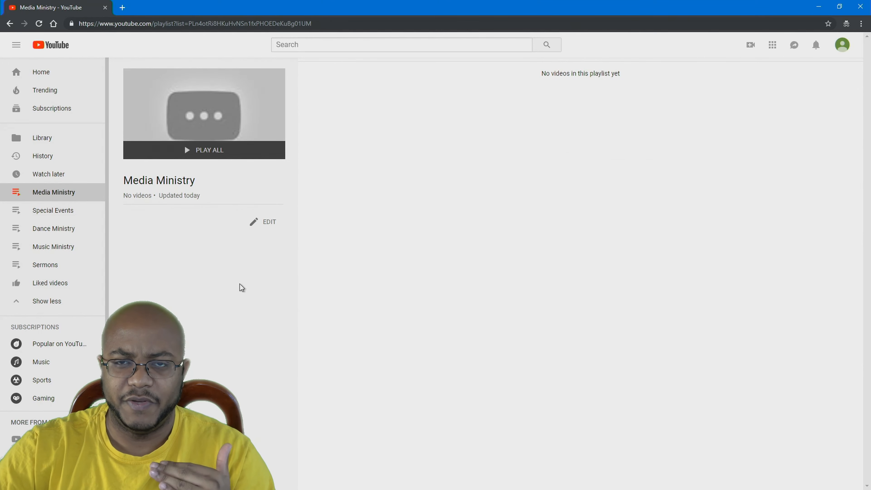
Open the Sermons playlist from the sidebar and put it into edit mode
{"action": "left_click", "coordinate": [53, 266]}
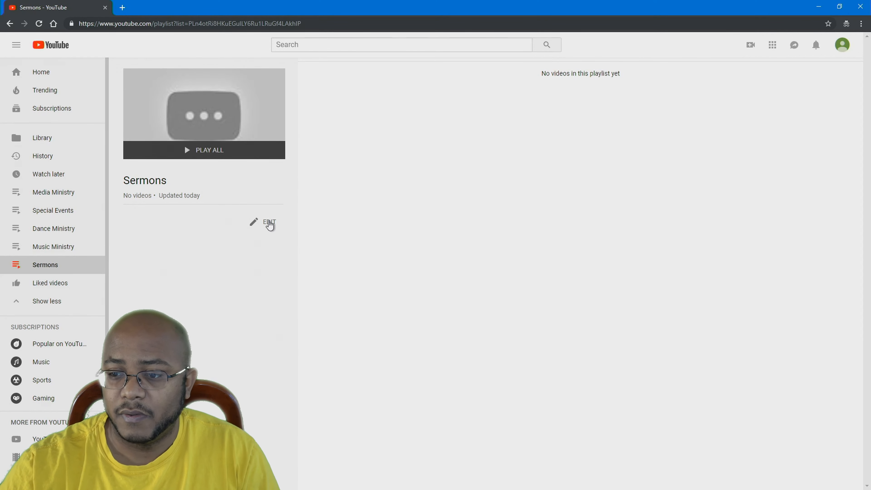
{"action": "left_click", "coordinate": [269, 223]}
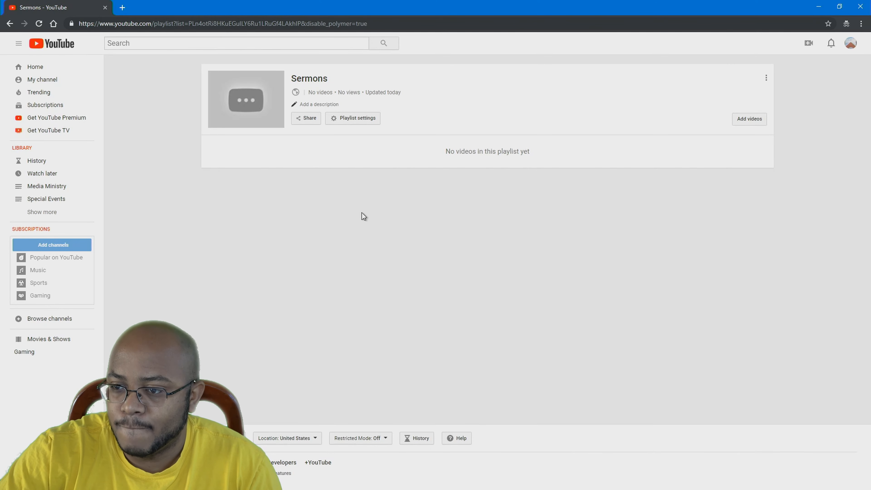
Set the Sermons playlist ordering to Date added (newest) and show its Auto add rules
{"action": "left_click", "coordinate": [359, 120]}
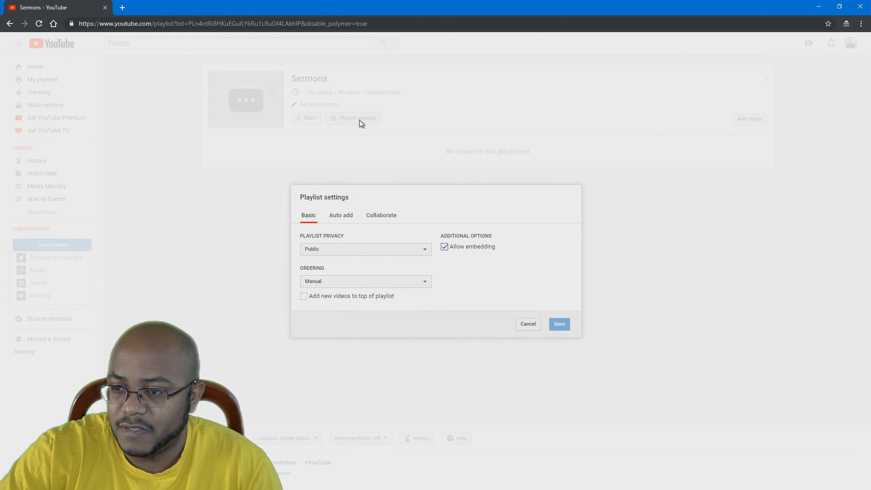
{"action": "left_click", "coordinate": [337, 282]}
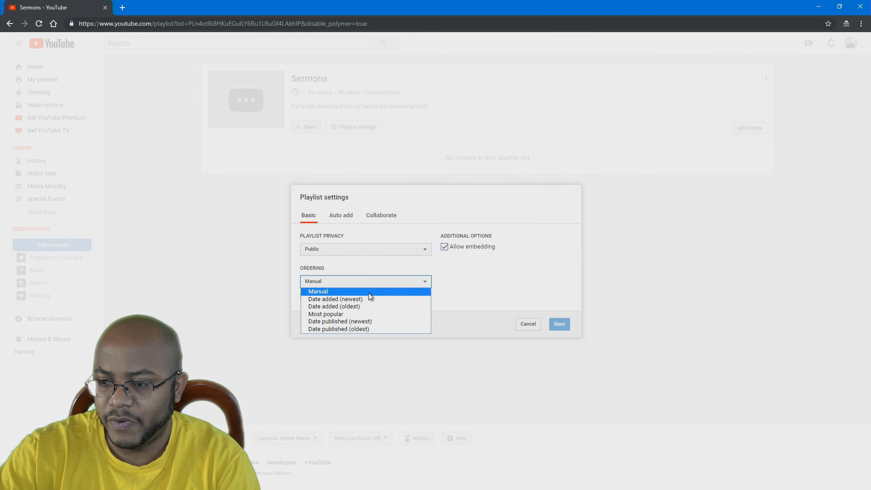
{"action": "left_click", "coordinate": [359, 300]}
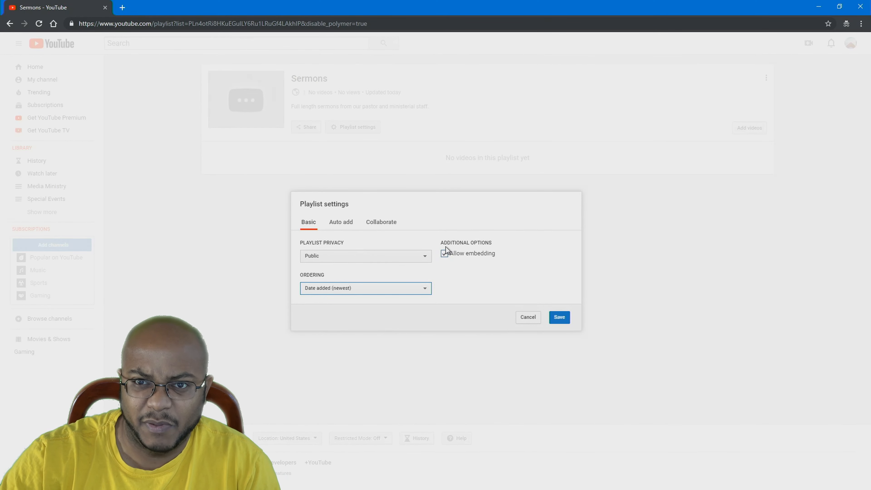
{"action": "left_click", "coordinate": [340, 225]}
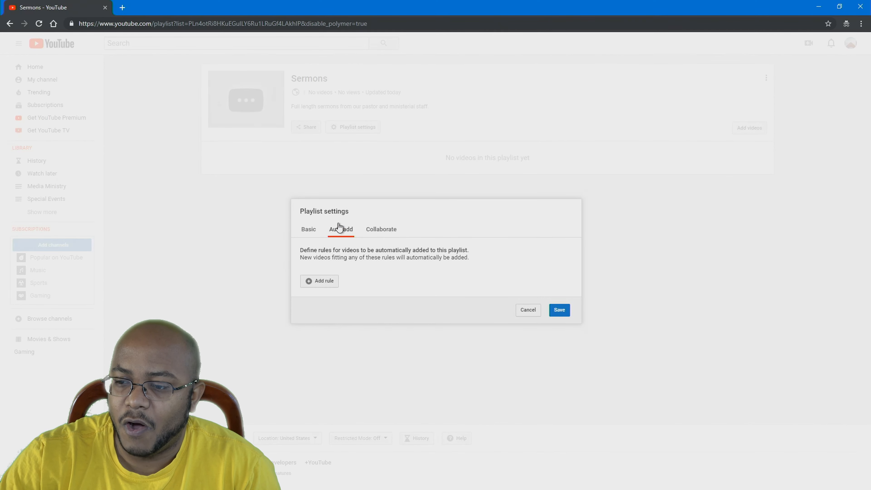
Add a Sermons auto-add rule matching the tag 'sermons'
{"action": "left_click", "coordinate": [317, 282]}
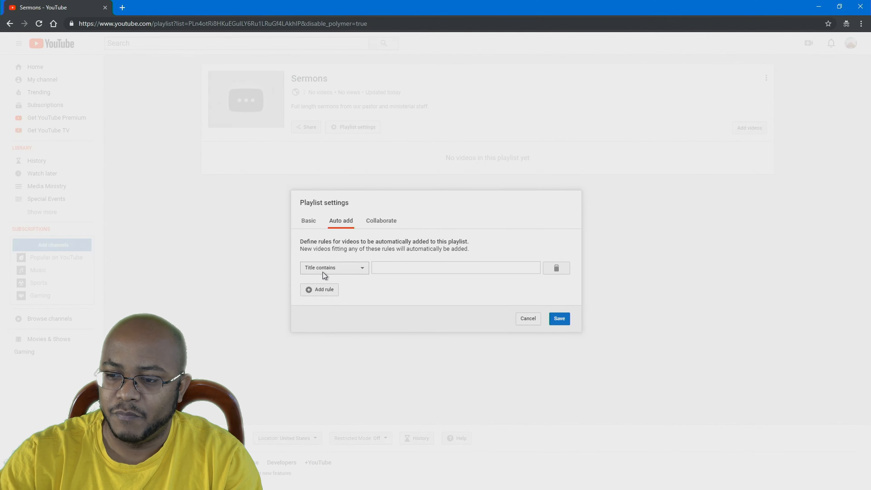
{"action": "left_click", "coordinate": [348, 270]}
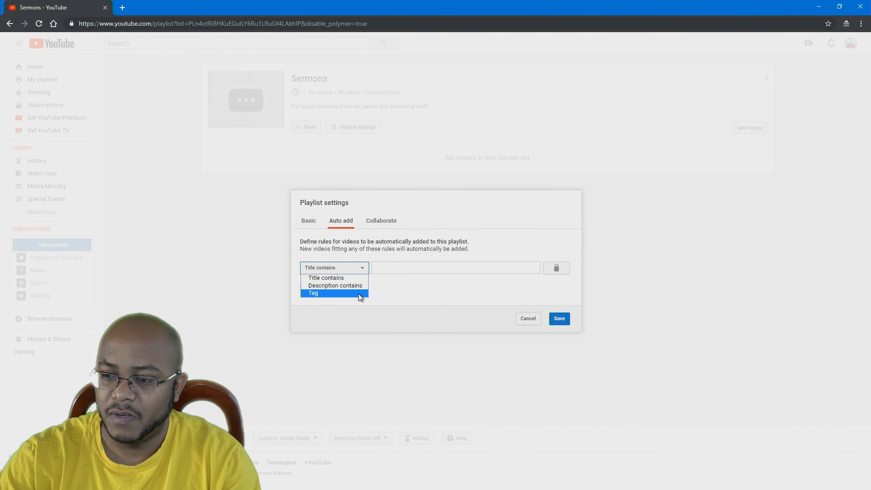
{"action": "left_click", "coordinate": [344, 292]}
{"action": "left_click", "coordinate": [395, 268]}
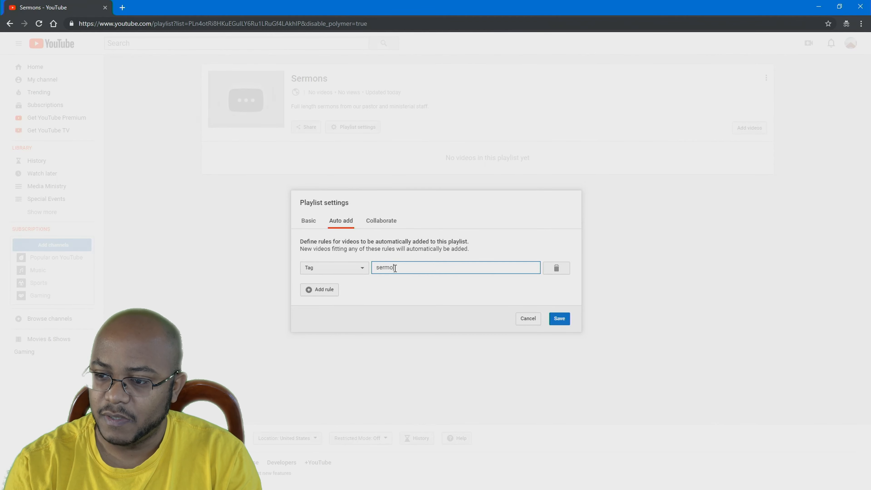
Add a rule for titles containing 'Sermon', save the settings, and open Media Ministry
{"action": "left_click", "coordinate": [320, 291]}
{"action": "left_click", "coordinate": [341, 278]}
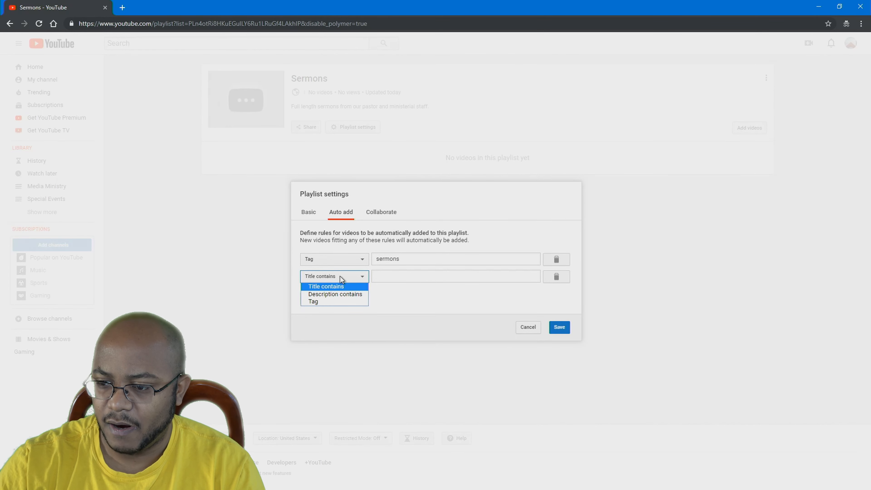
{"action": "left_click", "coordinate": [342, 286]}
{"action": "left_click", "coordinate": [392, 279]}
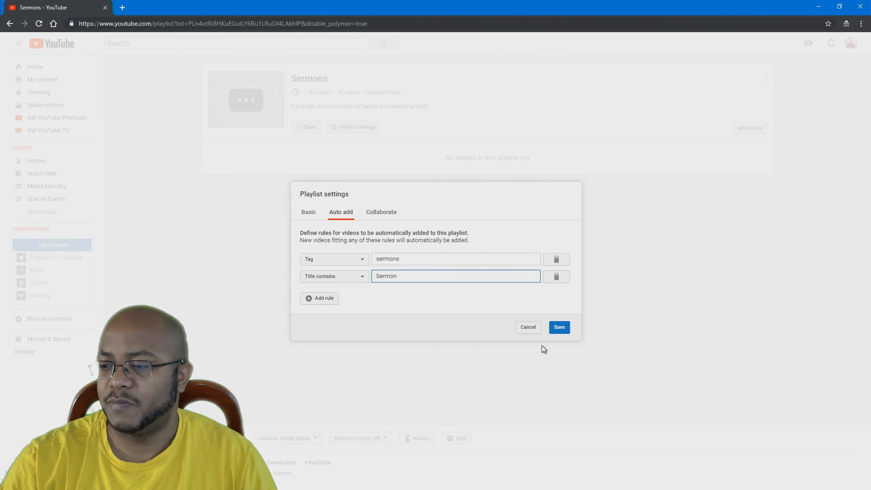
{"action": "left_click", "coordinate": [558, 328]}
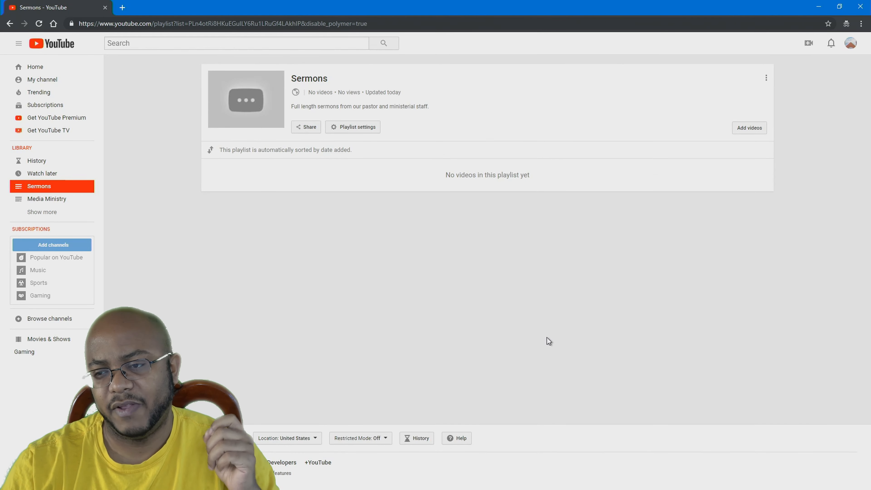
{"action": "left_click", "coordinate": [58, 198]}
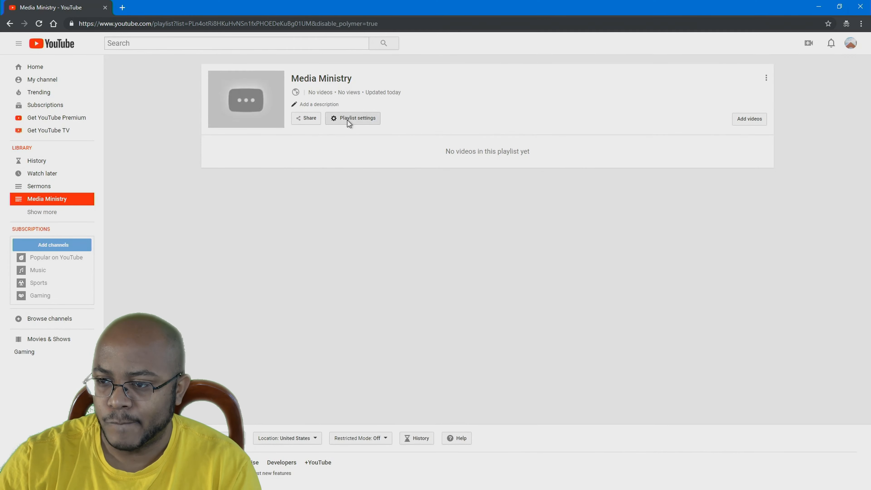
Give the Media Ministry playlist an auto-add rule for the tag 'media ministry' and save it
{"action": "left_click", "coordinate": [353, 118]}
{"action": "left_click", "coordinate": [341, 221]}
{"action": "left_click", "coordinate": [410, 267]}
{"action": "type", "text": "media ministry"}
{"action": "left_click", "coordinate": [559, 318]}
Give the Special Events playlist an auto-add rule for the tag 'special event' and save it
{"action": "left_click", "coordinate": [52, 210]}
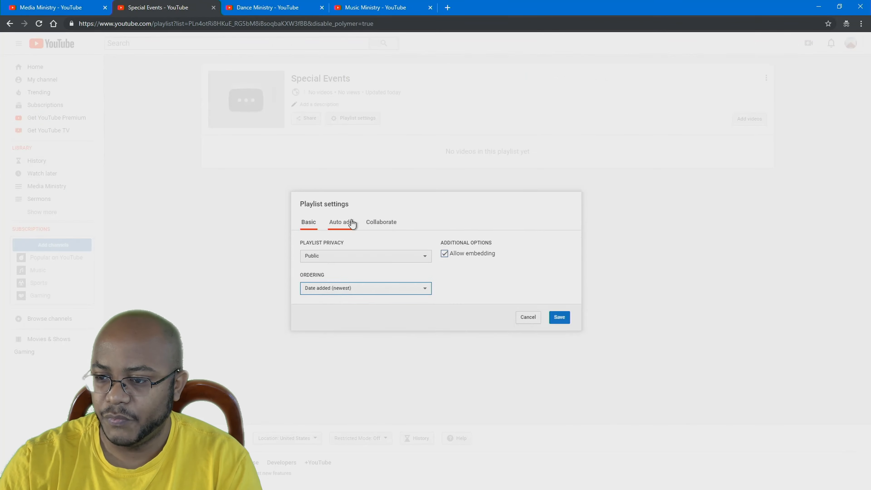
{"action": "left_click", "coordinate": [350, 222]}
{"action": "left_click", "coordinate": [319, 279]}
{"action": "left_click", "coordinate": [335, 268]}
{"action": "left_click", "coordinate": [338, 294]}
{"action": "left_click", "coordinate": [337, 268]}
{"action": "left_click", "coordinate": [338, 294]}
{"action": "left_click", "coordinate": [394, 267]}
{"action": "type", "text": "special event"}
{"action": "left_click", "coordinate": [560, 319]}
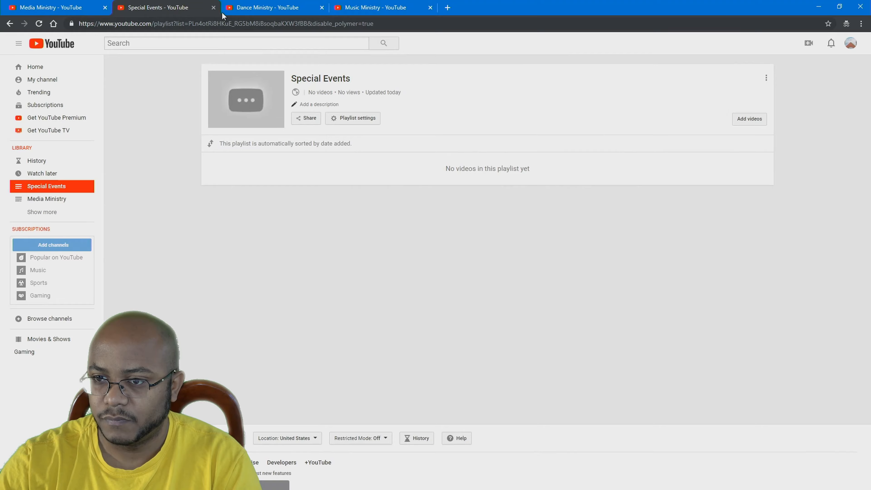
Save Dance Ministry's settings and Music Ministry's 'music ministry' tag rule, then close that tab
{"action": "left_click", "coordinate": [559, 319]}
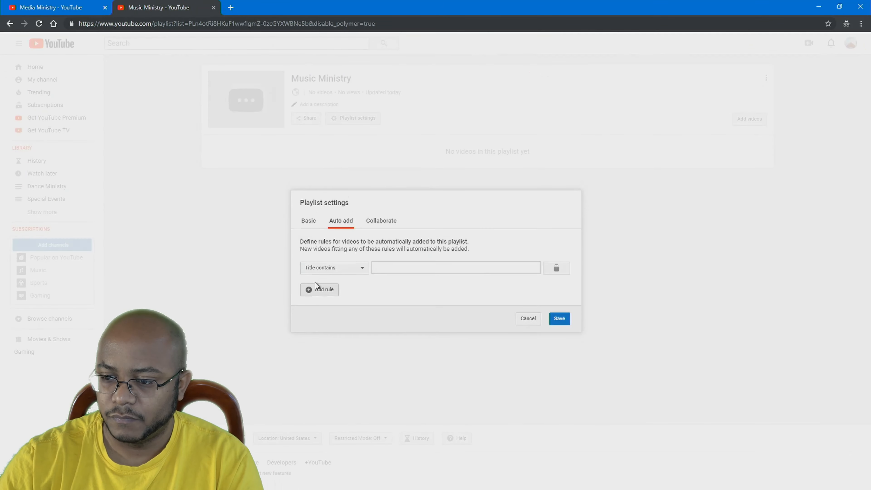
{"action": "left_click", "coordinate": [334, 268]}
{"action": "left_click", "coordinate": [326, 294]}
{"action": "left_click", "coordinate": [375, 267]}
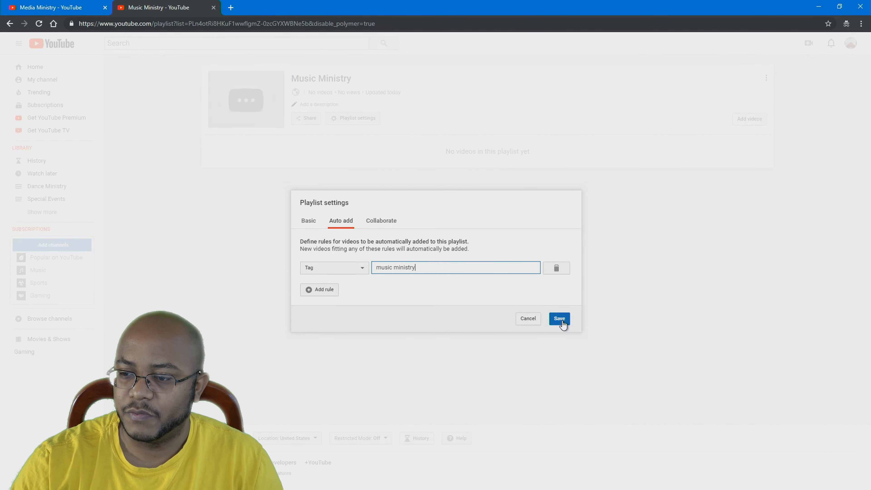
{"action": "left_click", "coordinate": [562, 323]}
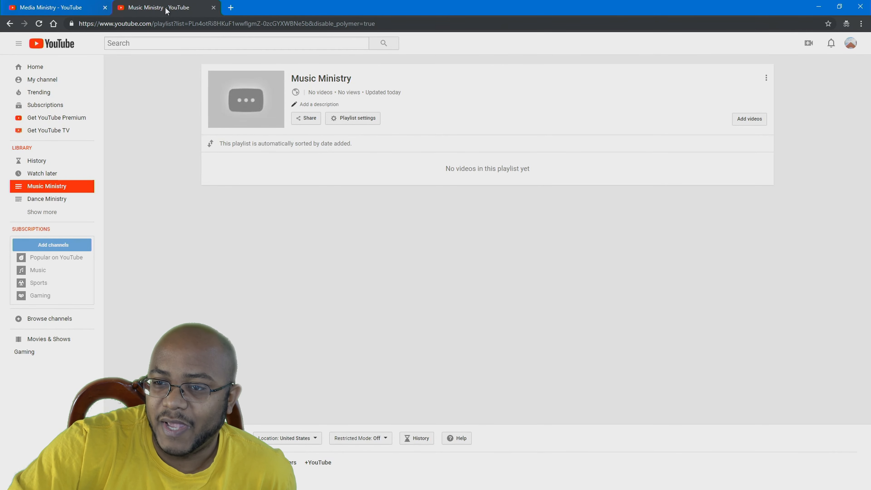
{"action": "left_click", "coordinate": [213, 8]}
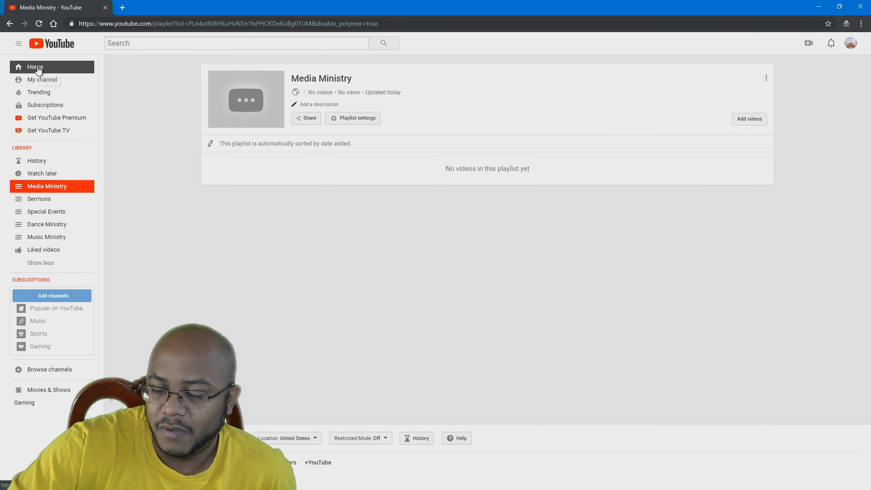
From the Prototype Church channel page, open YouTube Studio (beta) via the account menu
{"action": "left_click", "coordinate": [42, 79]}
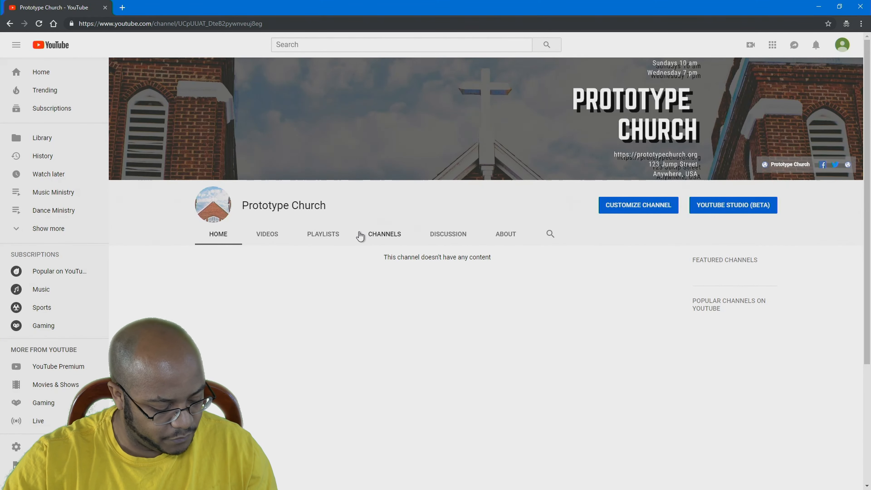
{"action": "left_click", "coordinate": [843, 45]}
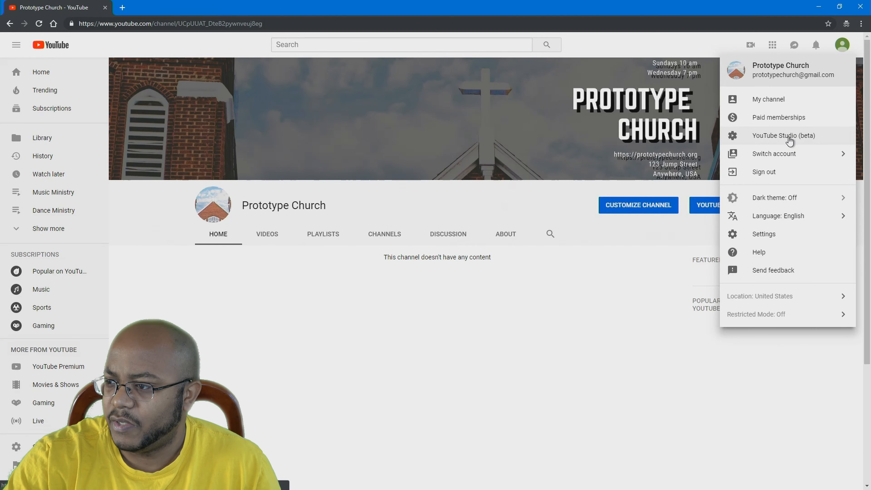
{"action": "left_click", "coordinate": [789, 137]}
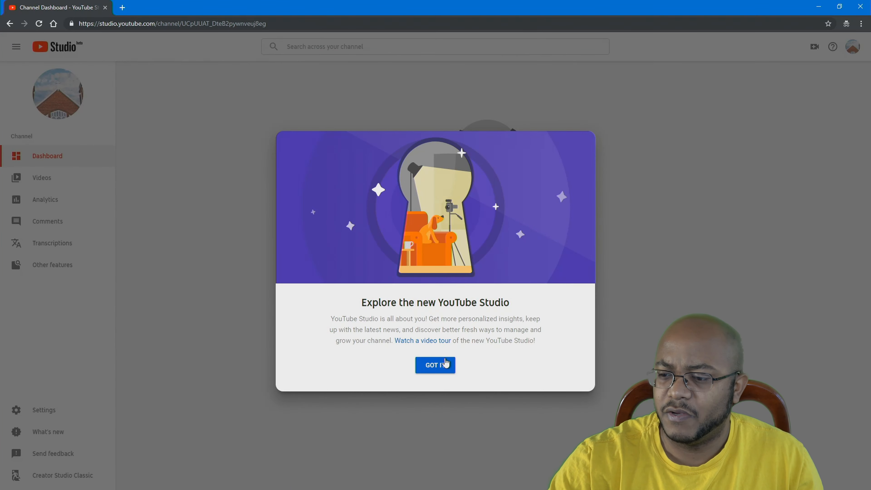
Dismiss the Studio welcome, return to Creator Studio Classic skipping feedback, and open Channel status
{"action": "left_click", "coordinate": [443, 366]}
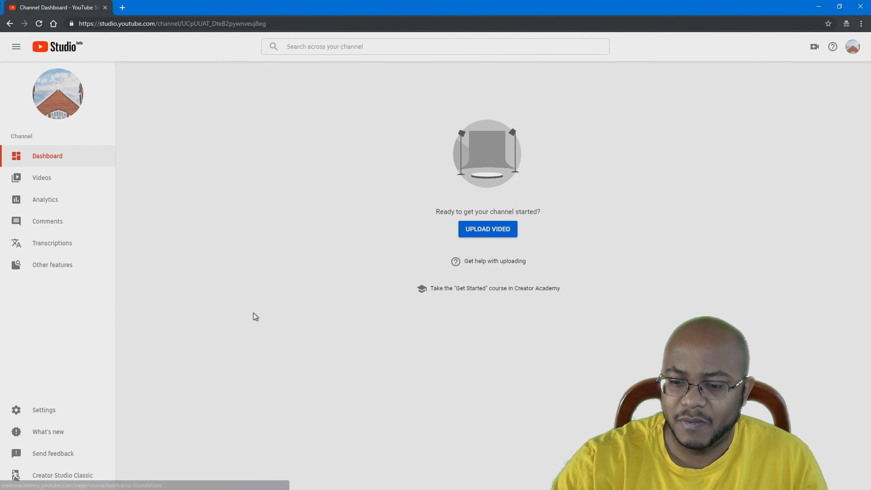
{"action": "left_click", "coordinate": [69, 477]}
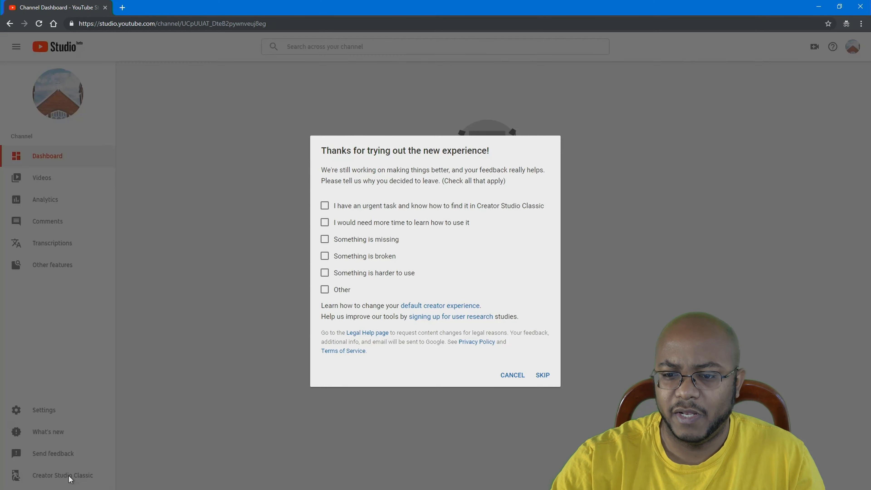
{"action": "left_click", "coordinate": [543, 376]}
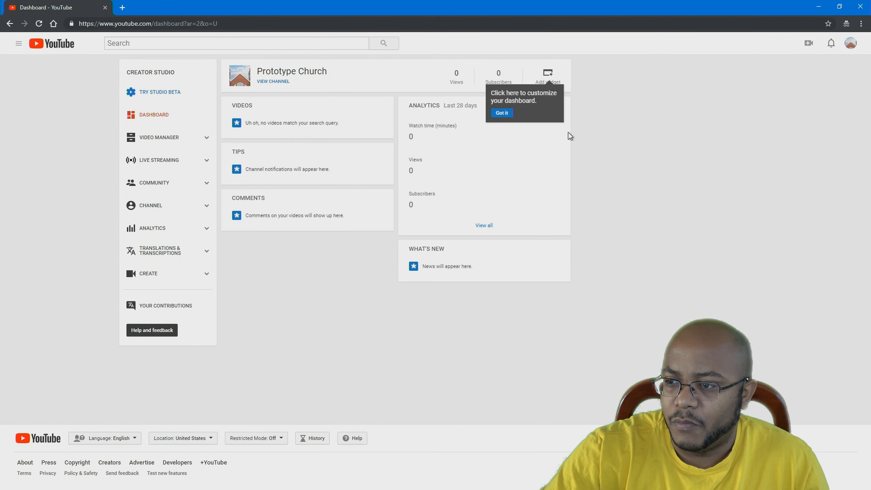
{"action": "left_click", "coordinate": [504, 113]}
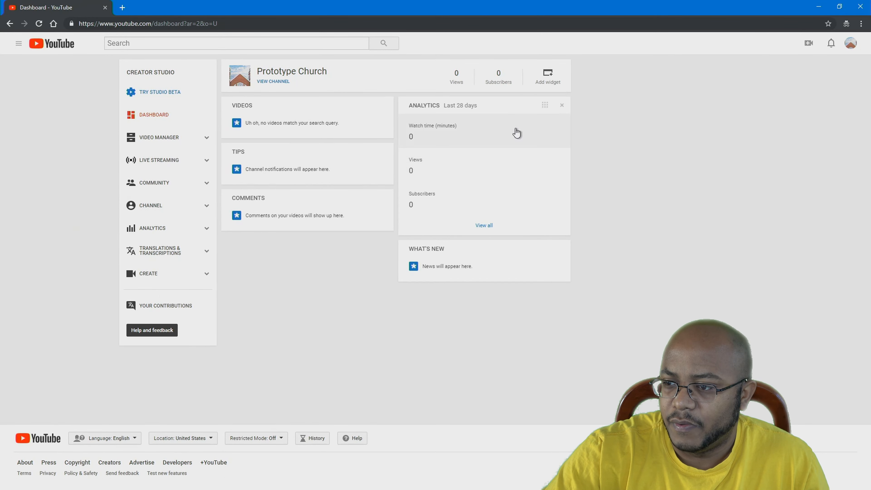
{"action": "left_click", "coordinate": [207, 206]}
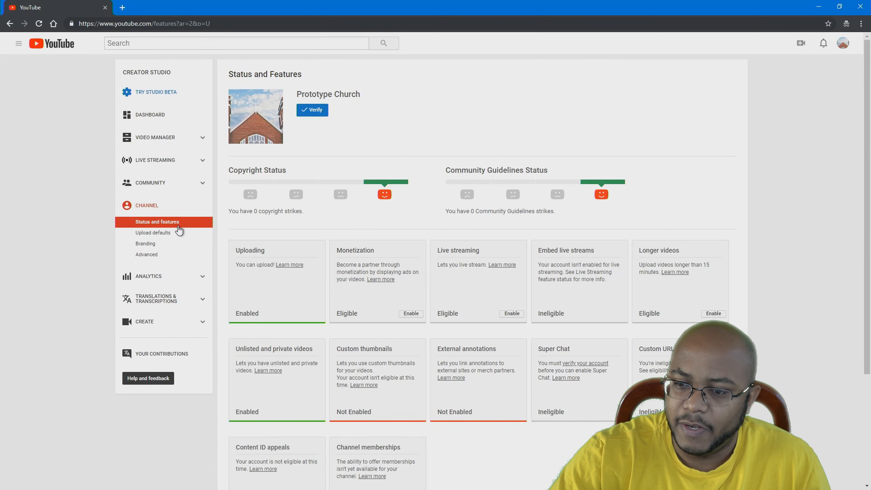
Open Upload defaults under Channel and place the cursor in the default Title field
{"action": "left_click", "coordinate": [161, 236]}
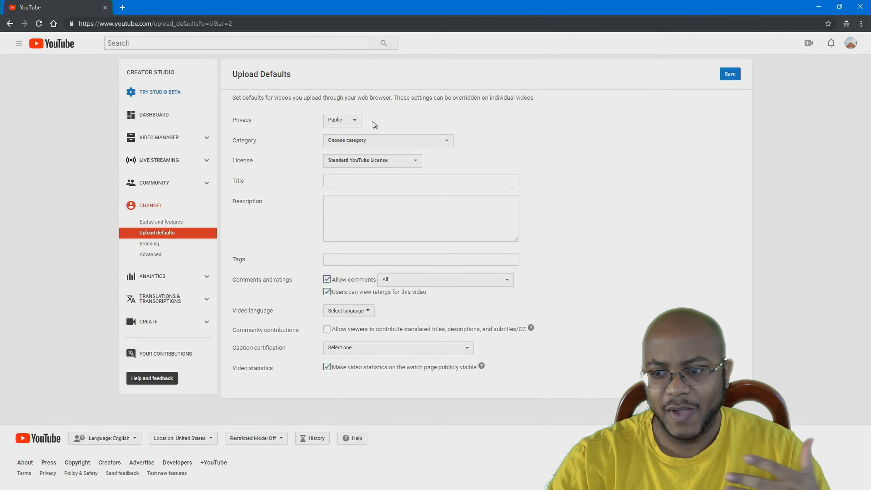
{"action": "left_click", "coordinate": [385, 183]}
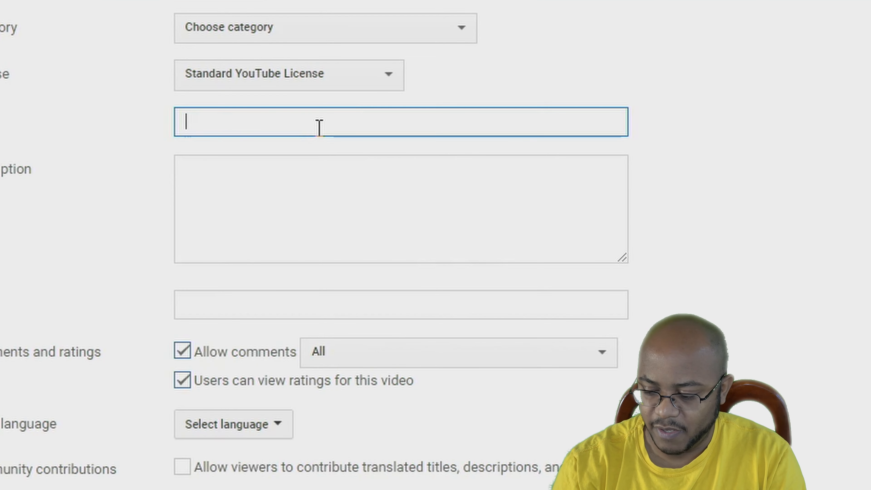
Enter '**Sermon Title Here** | Prototype Church | Sermon' as the default upload title
{"action": "type", "text": "**Sermon Title Here"}
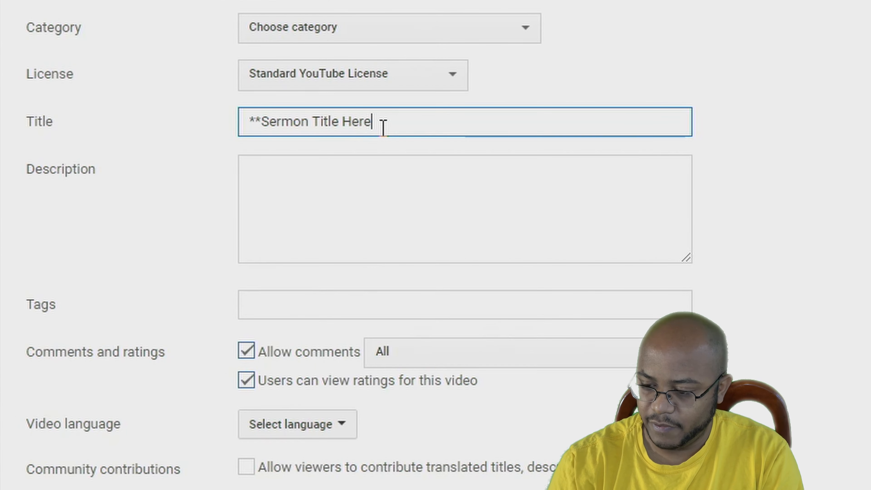
{"action": "type", "text": "**"}
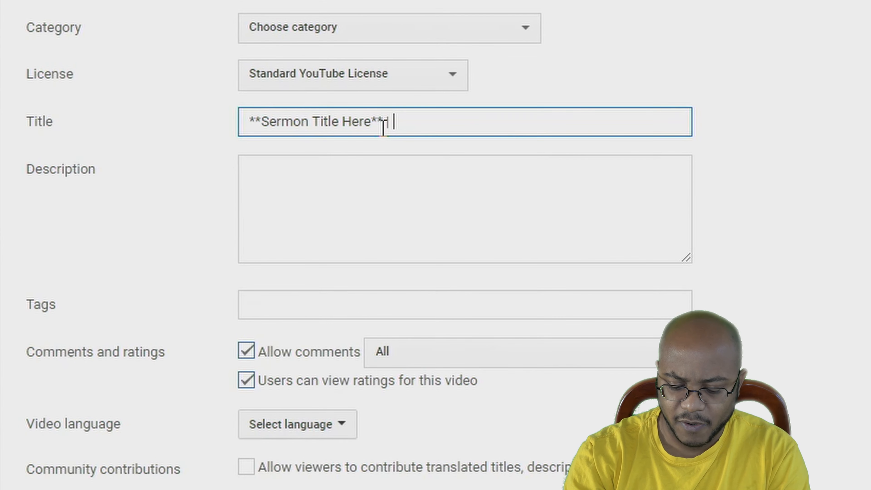
{"action": "type", "text": "Prototype Church"}
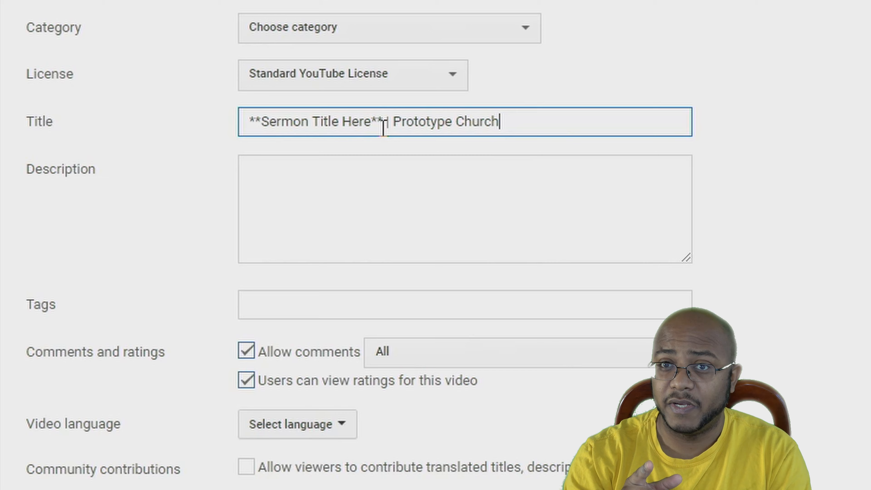
{"action": "type", "text": " |"}
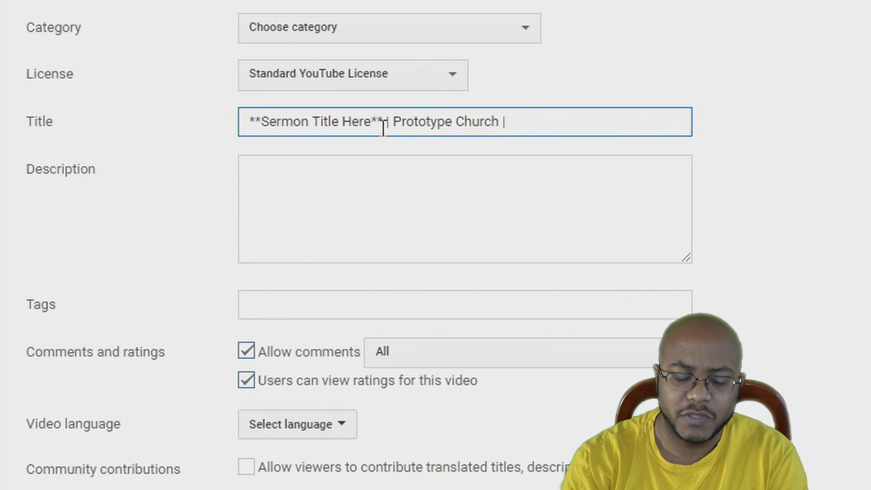
{"action": "type", "text": " Sermon"}
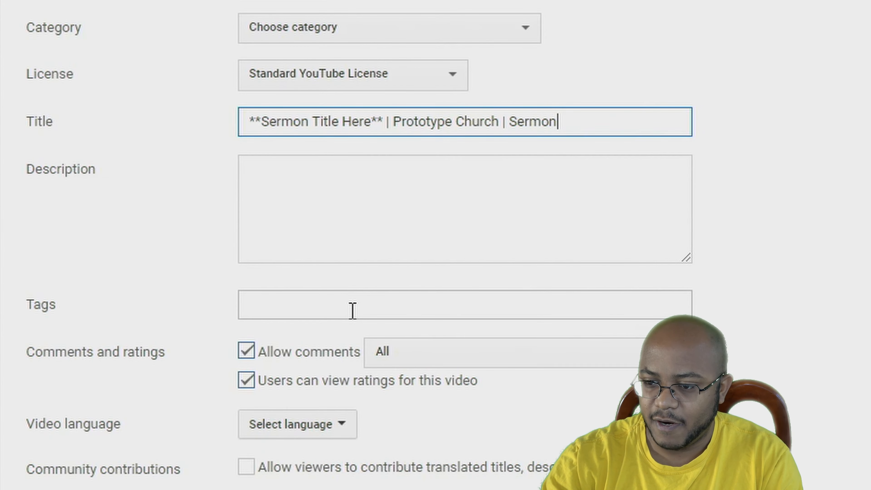
Set the default tags to "prototype church" in quotes, bible, and sermons
{"action": "left_click", "coordinate": [344, 313]}
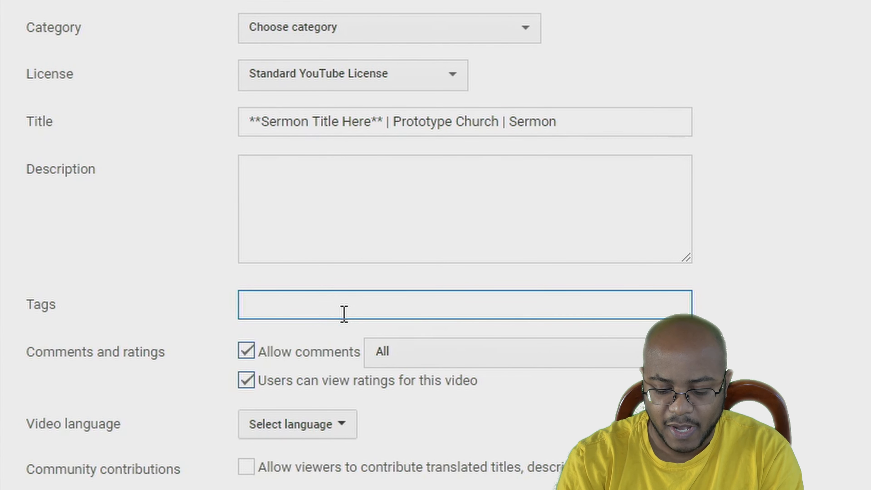
{"action": "type", "text": "protot"}
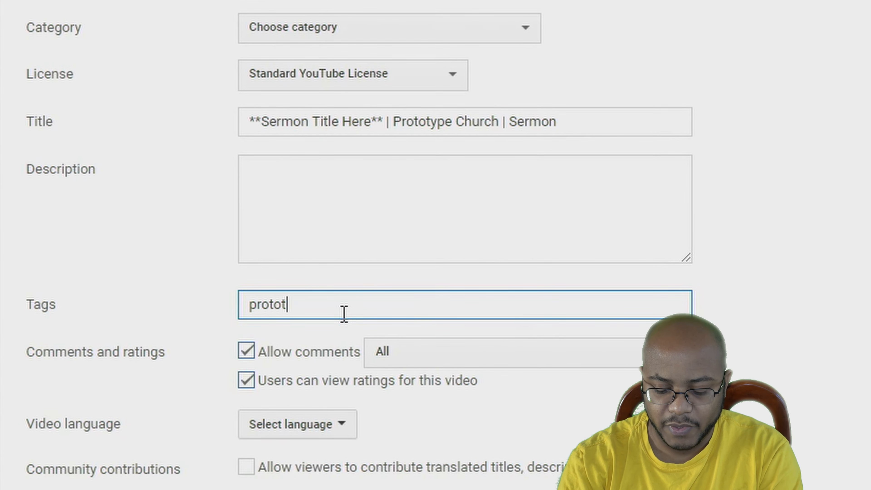
{"action": "type", "text": "ype church"}
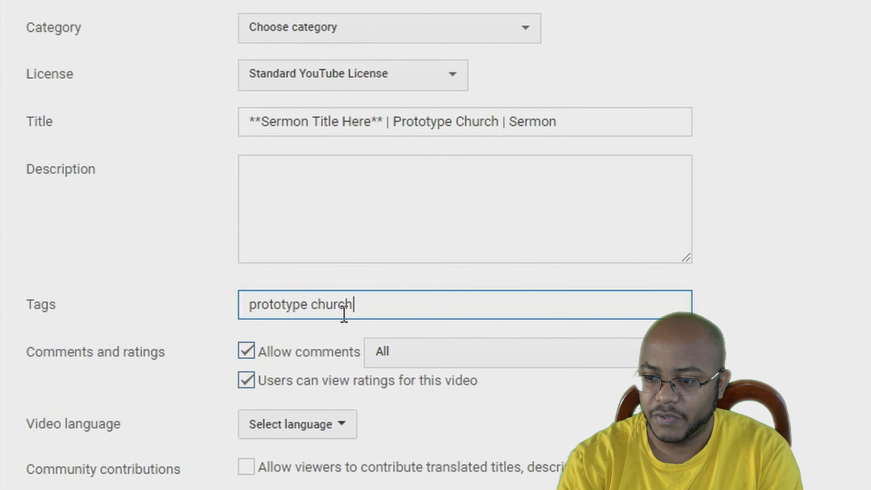
{"action": "type", "text": "\""}
{"action": "key", "text": "Home"}
{"action": "type", "text": "\""}
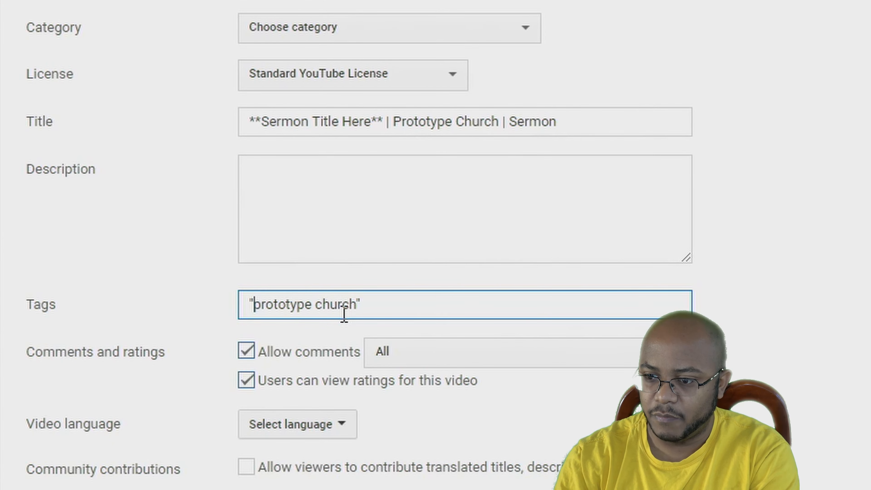
{"action": "key", "text": "End"}
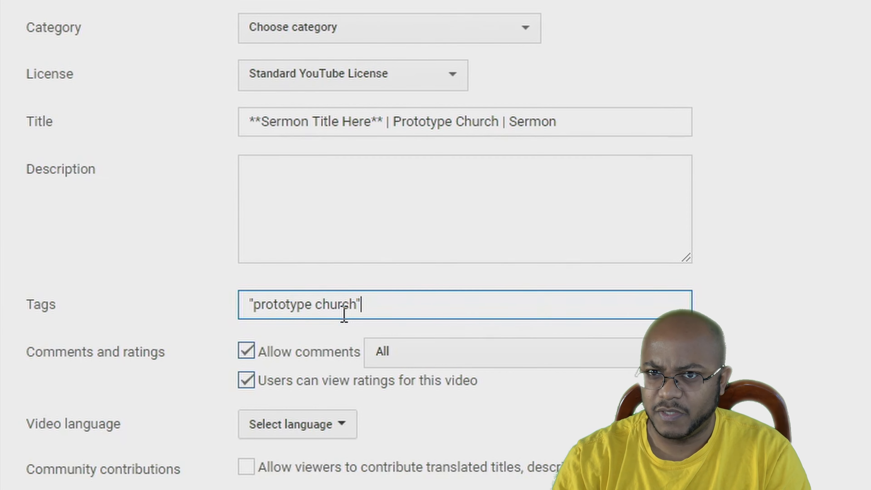
{"action": "type", "text": ","}
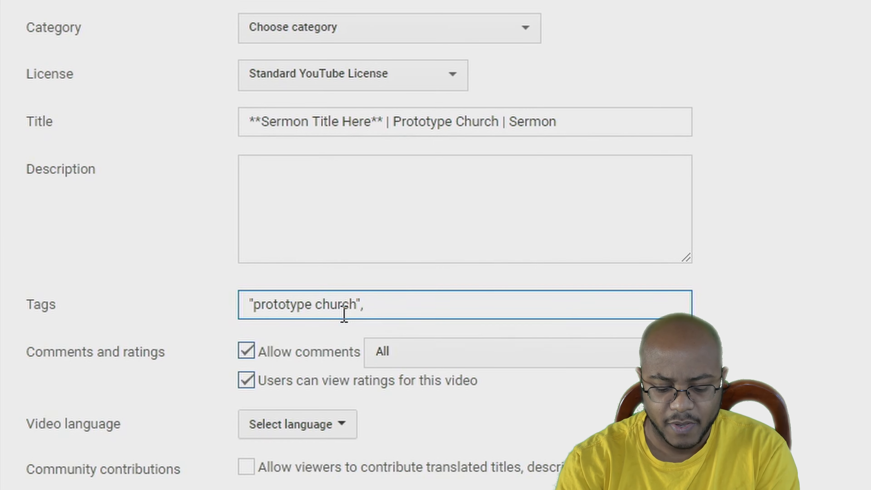
{"action": "type", "text": "bible, "}
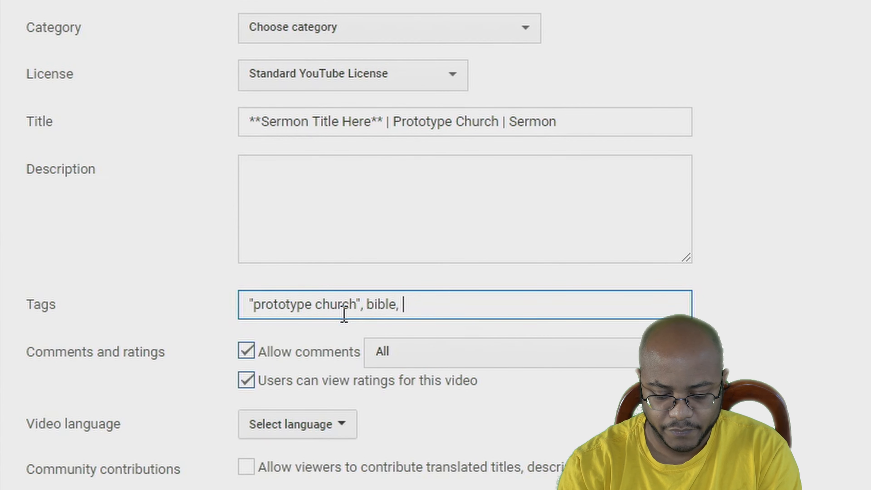
{"action": "type", "text": "sermon"}
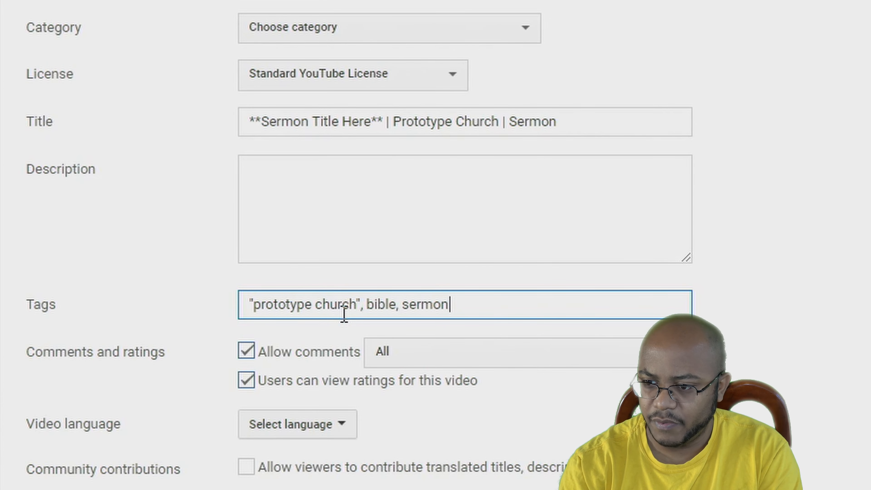
{"action": "type", "text": "s"}
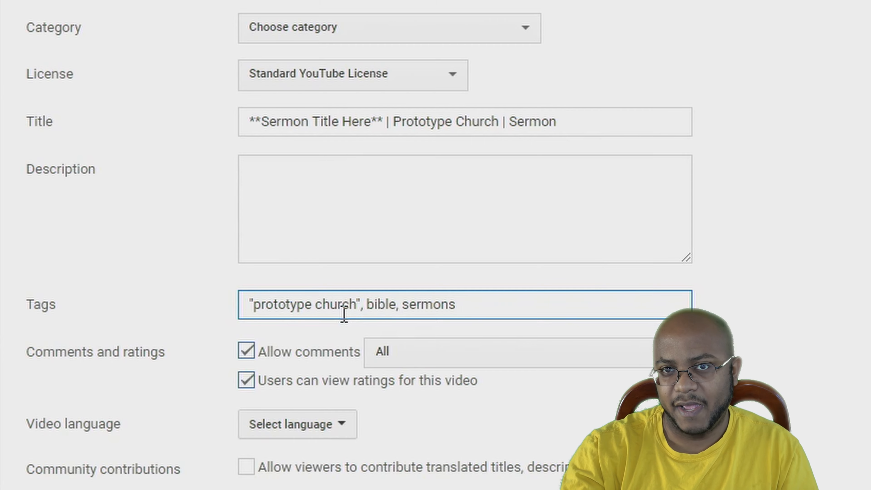
Hold potentially inappropriate comments for review, set video language to English, and allow community translations
{"action": "scroll", "coordinate": [344, 315], "scroll_direction": "down", "scroll_amount": 3}
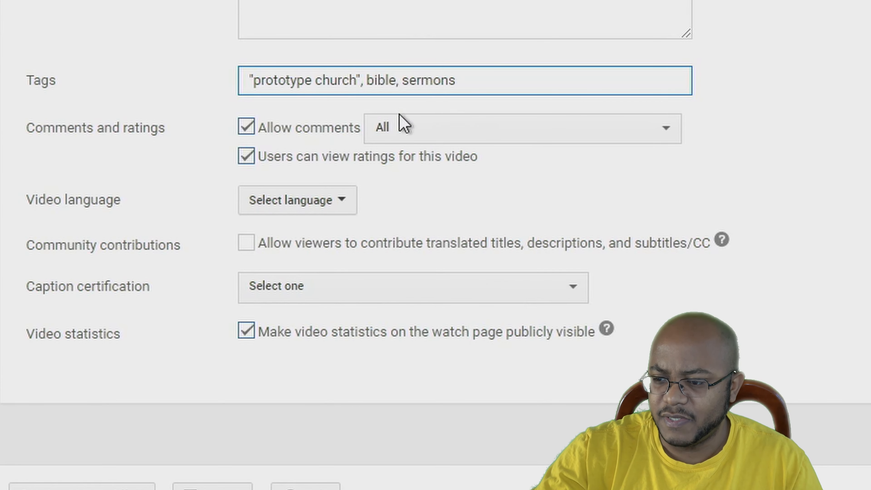
{"action": "left_click", "coordinate": [513, 139]}
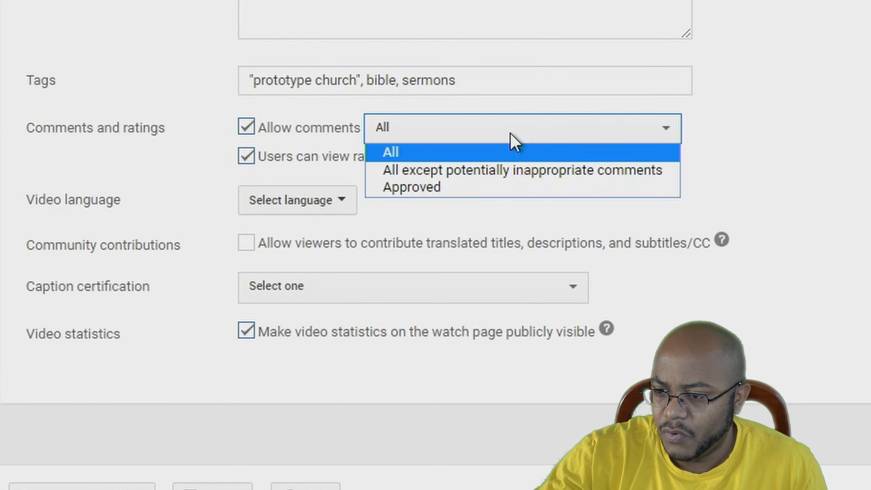
{"action": "left_click", "coordinate": [520, 171]}
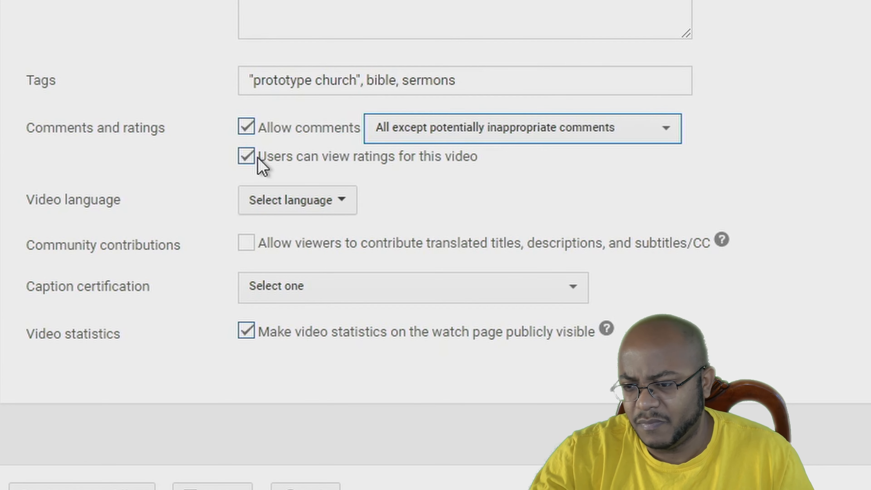
{"action": "left_click", "coordinate": [323, 212]}
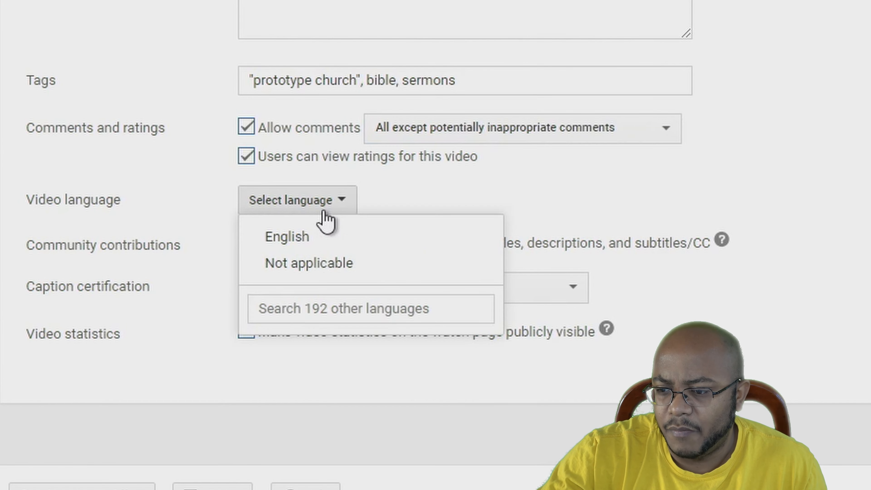
{"action": "left_click", "coordinate": [325, 237]}
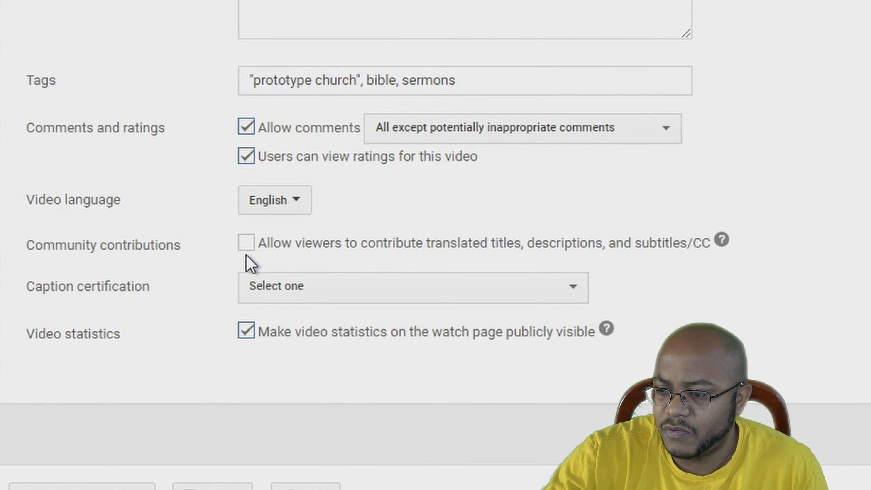
{"action": "left_click", "coordinate": [246, 246]}
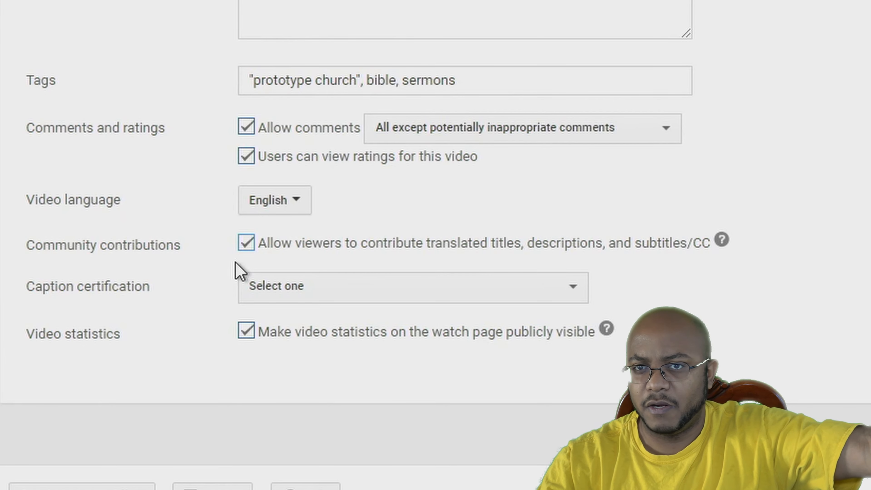
Certify the content never aired on U.S. television and hide video statistics
{"action": "left_click", "coordinate": [292, 296]}
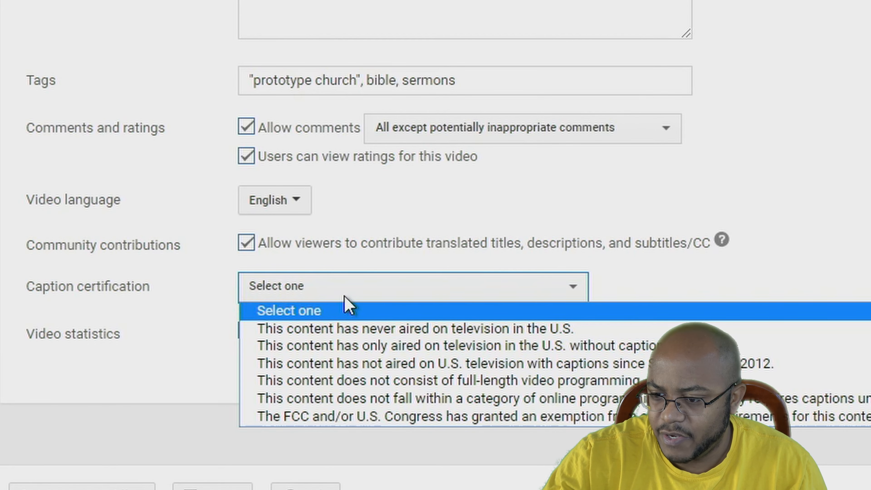
{"action": "left_click", "coordinate": [355, 338]}
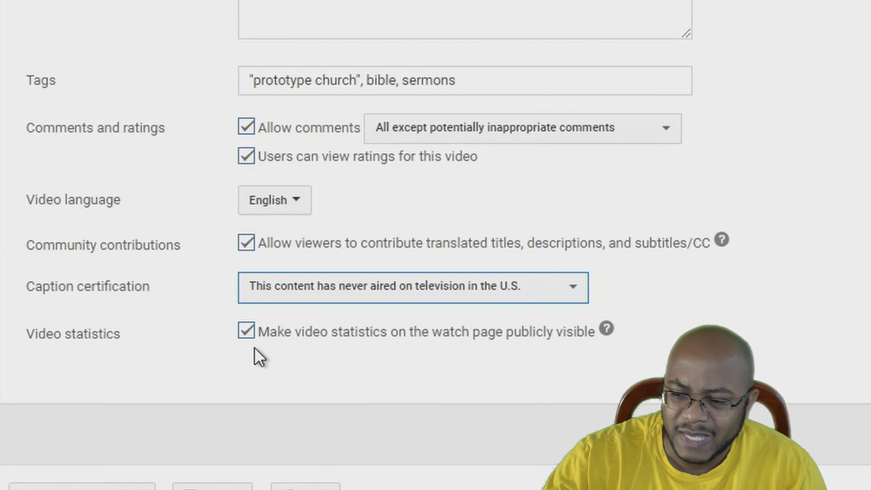
{"action": "left_click", "coordinate": [247, 331]}
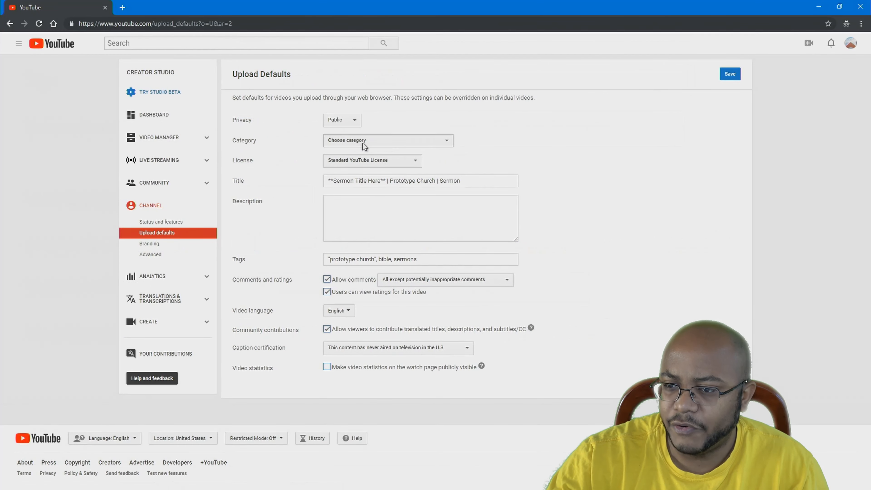
Choose Nonprofits & Activism as category, keeping Standard YouTube License and Public privacy
{"action": "left_click", "coordinate": [356, 144]}
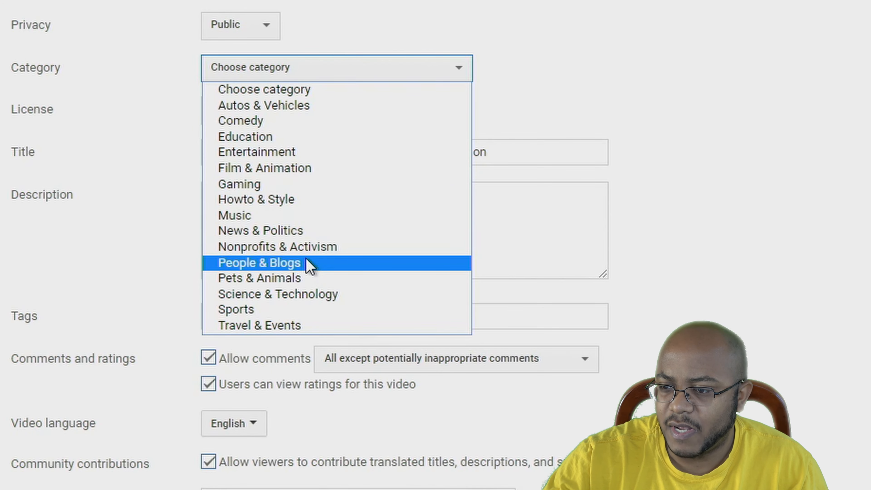
{"action": "left_click", "coordinate": [319, 250]}
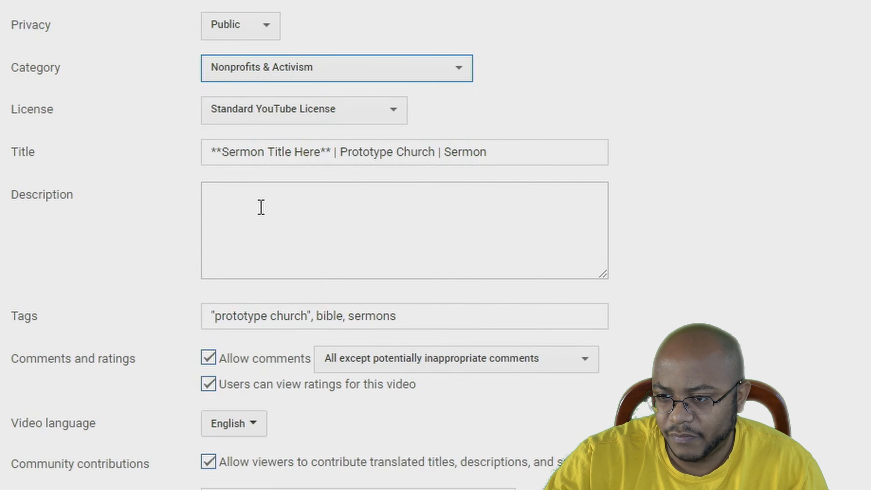
{"action": "left_click", "coordinate": [309, 115]}
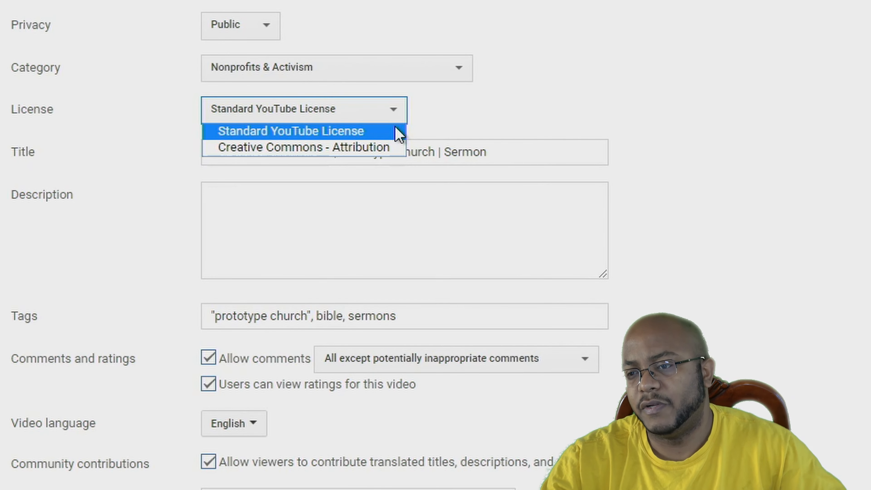
{"action": "left_click", "coordinate": [366, 131]}
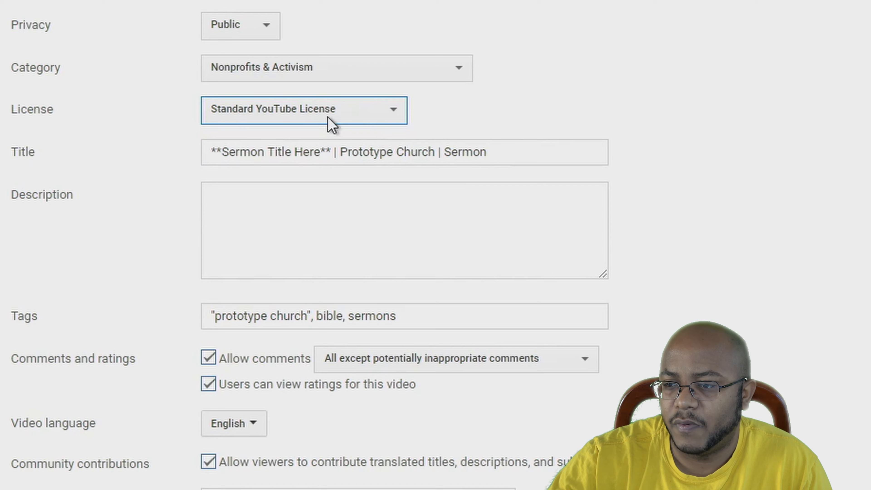
{"action": "left_click", "coordinate": [267, 27]}
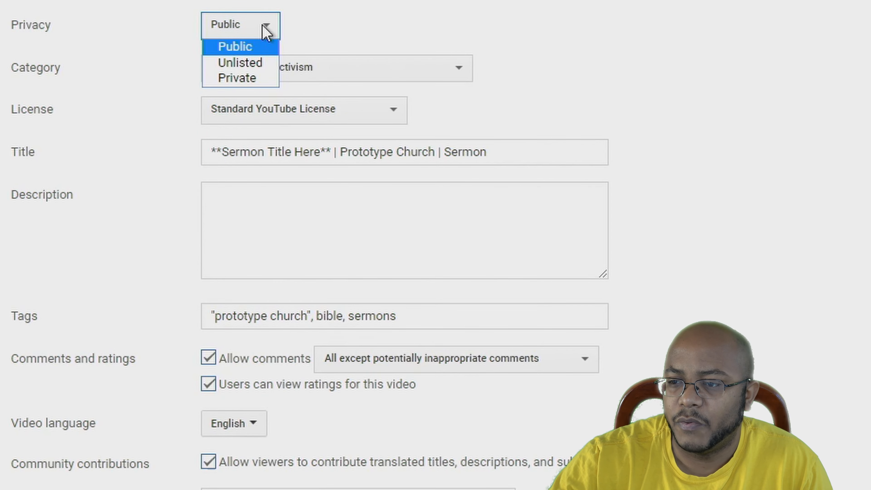
{"action": "left_click", "coordinate": [257, 52]}
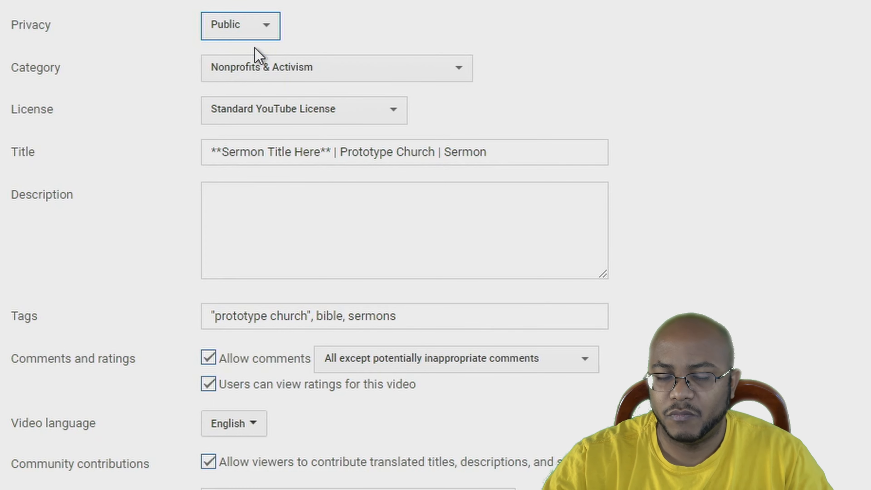
{"action": "left_click", "coordinate": [373, 206]}
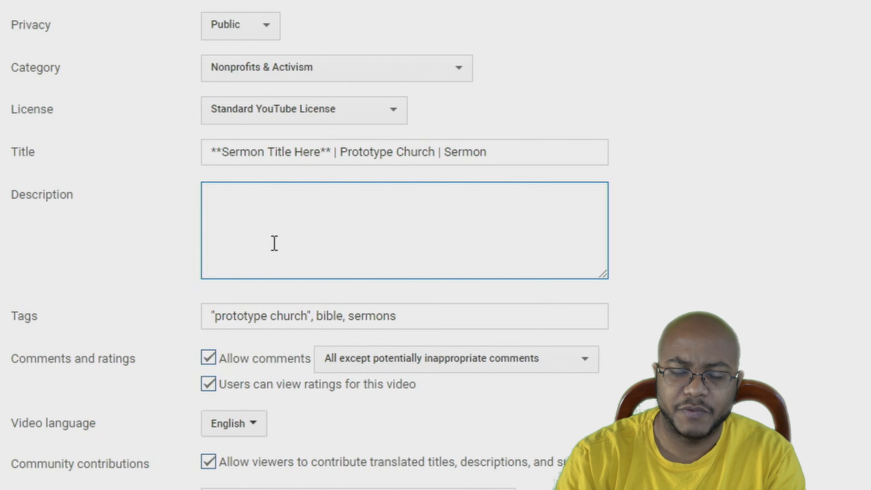
Write '#prototypechurch #sermons #wordofgod' and 'Like, Subscribe & Share ►' in the description, then save
{"action": "type", "text": "#prototypechurch #"}
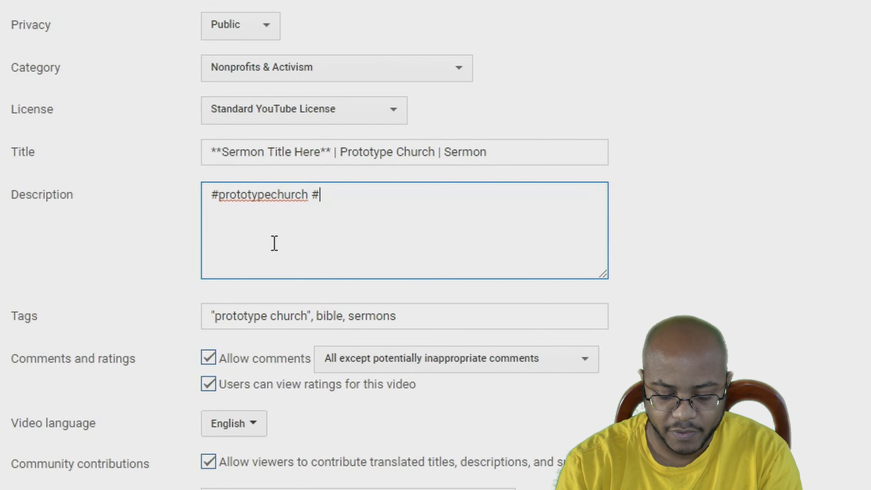
{"action": "type", "text": "sermon"}
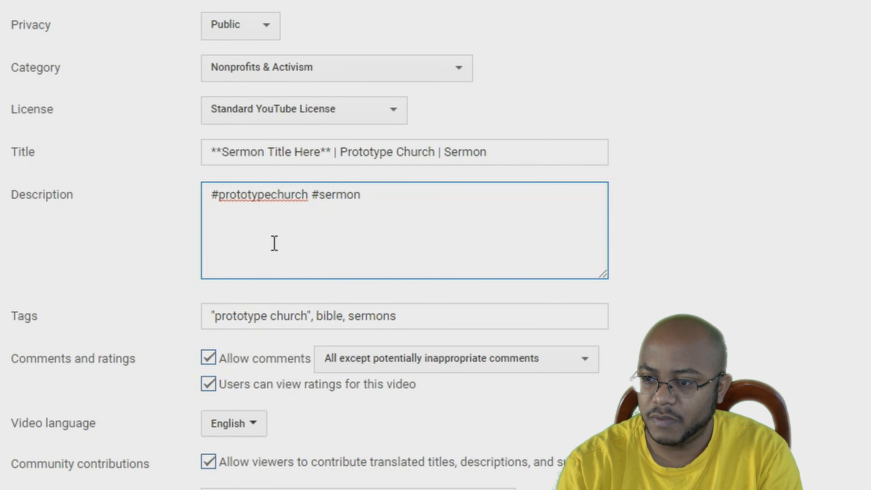
{"action": "type", "text": "s"}
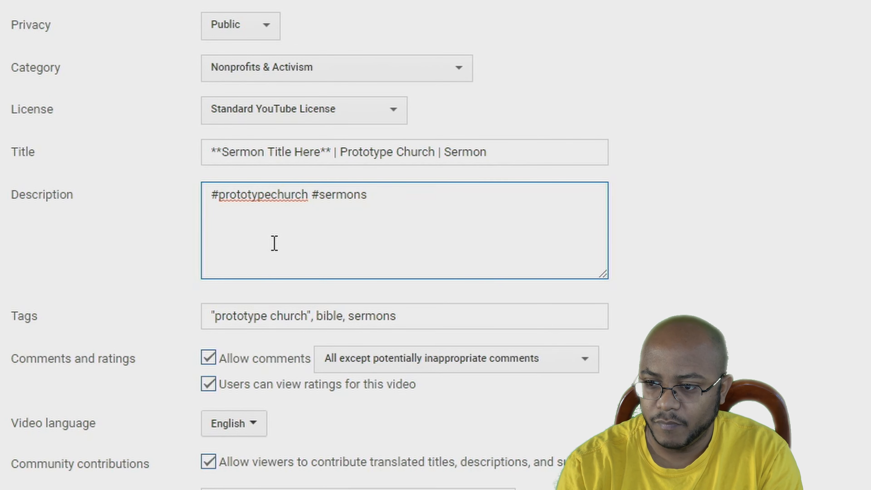
{"action": "type", "text": " #wor"}
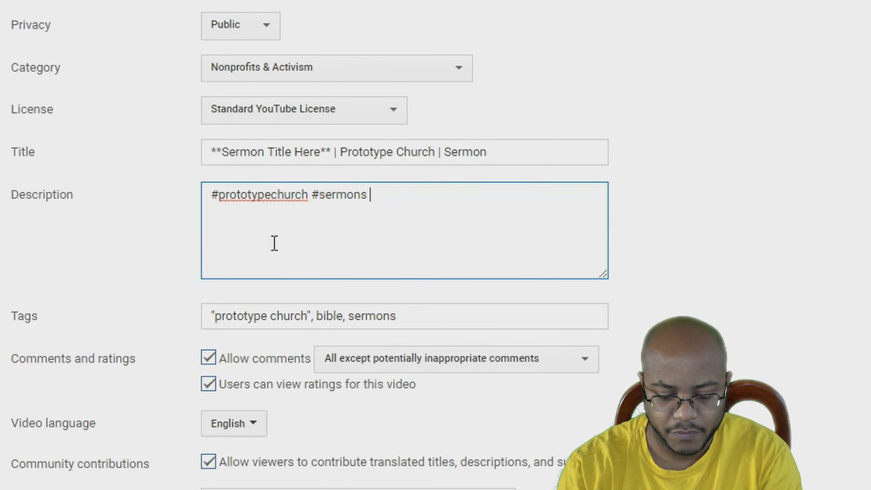
{"action": "type", "text": "dofgod"}
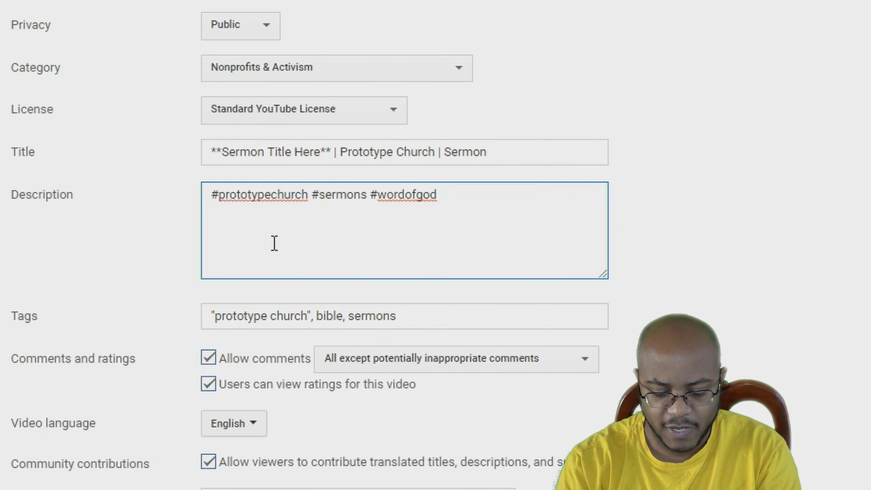
{"action": "key", "text": "Return"}
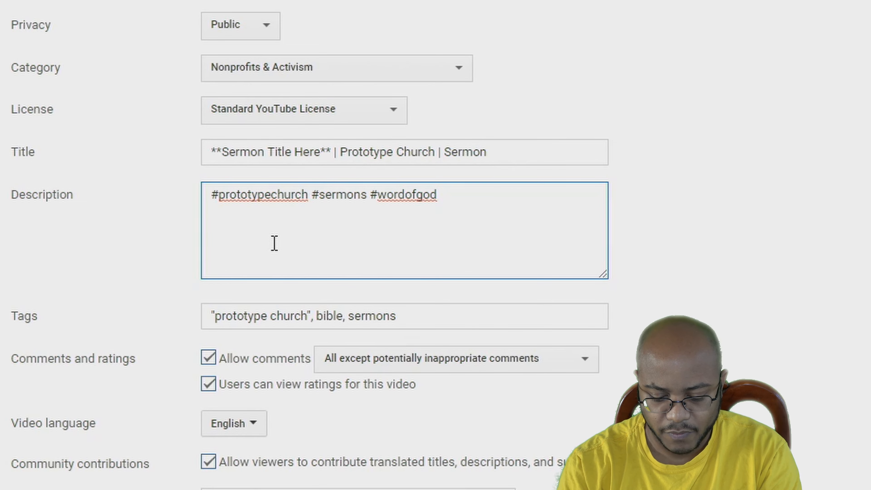
{"action": "type", "text": "Like, Subscribe"}
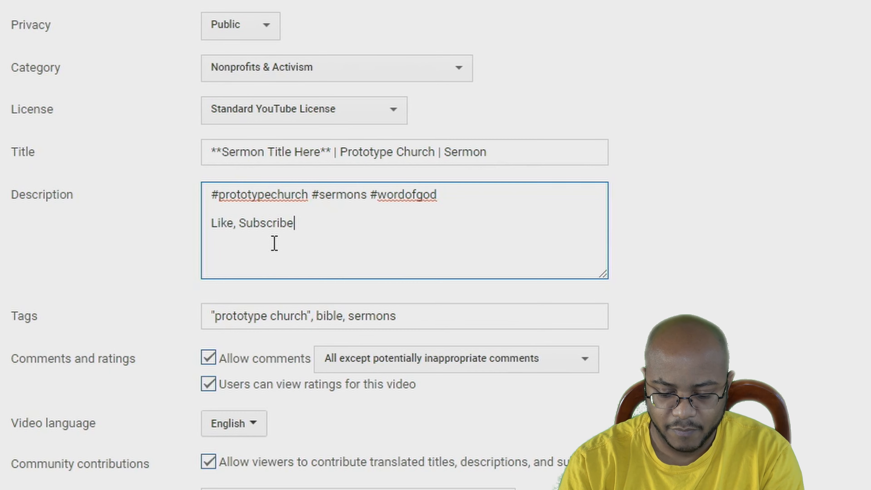
{"action": "type", "text": " & Share"}
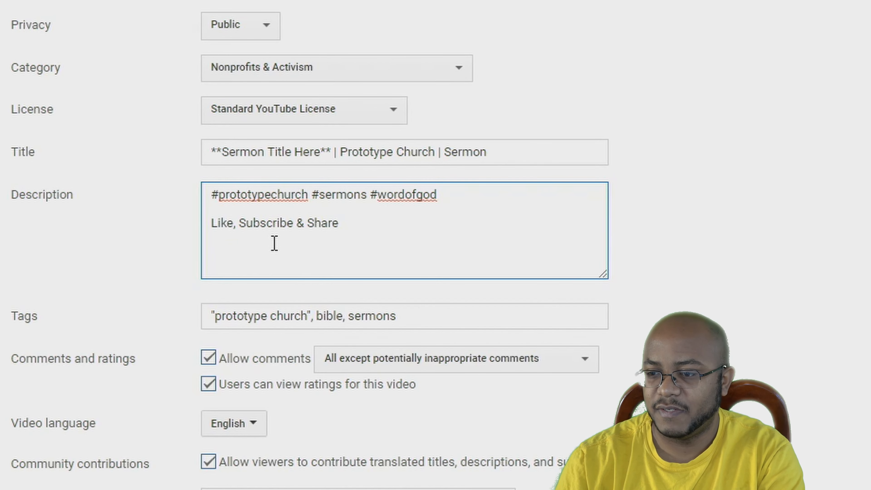
{"action": "type", "text": "▶"}
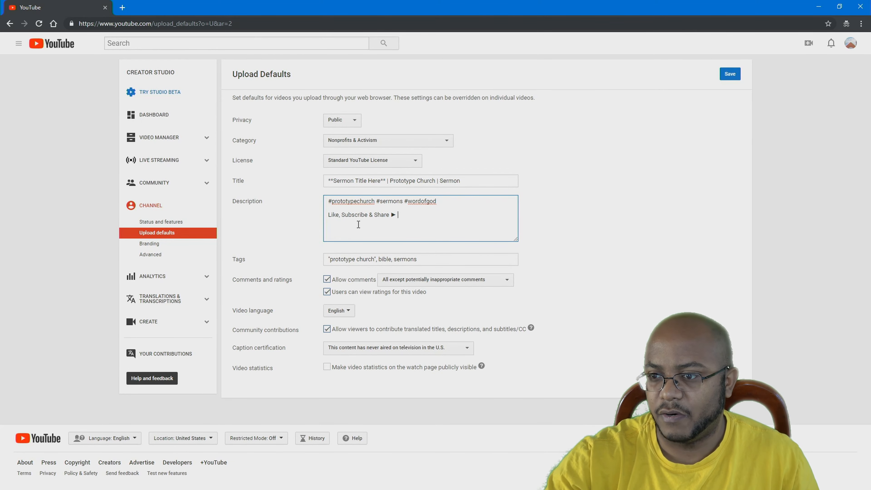
{"action": "left_click", "coordinate": [729, 75]}
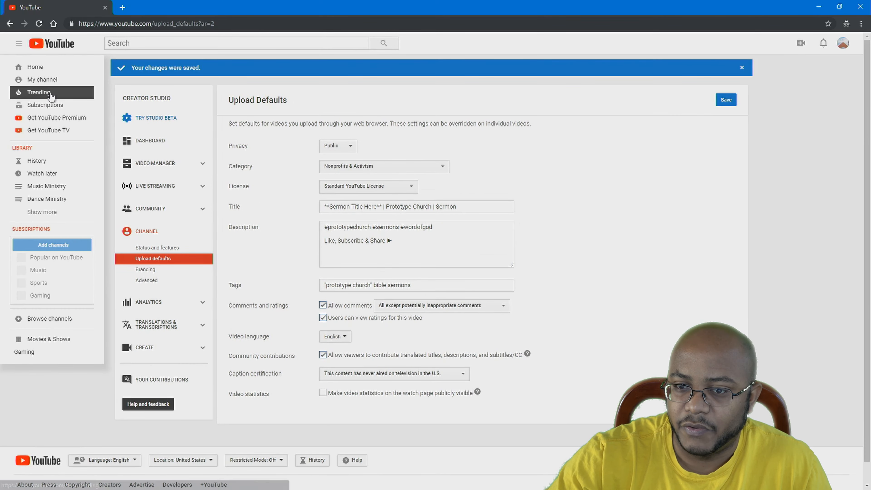
Copy the Prototype Church channel URL from My channel into a new Notepad note
{"action": "left_click", "coordinate": [41, 79]}
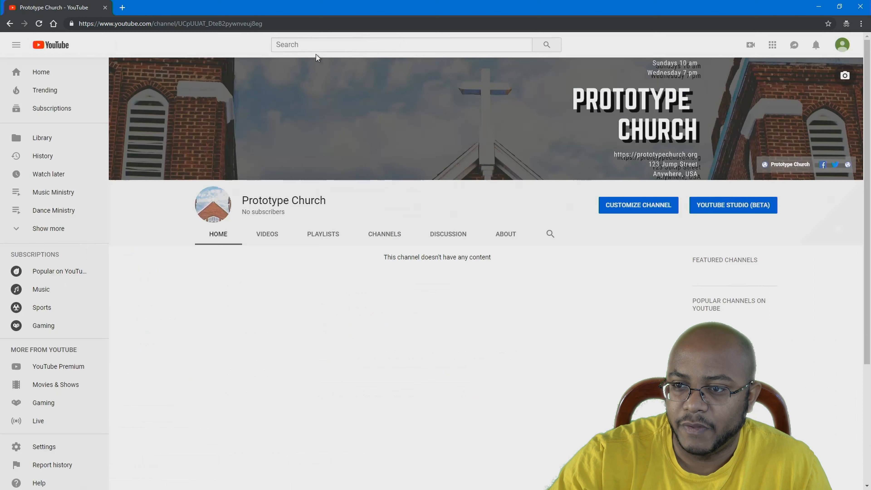
{"action": "left_click", "coordinate": [275, 24]}
{"action": "key", "text": "ctrl+c"}
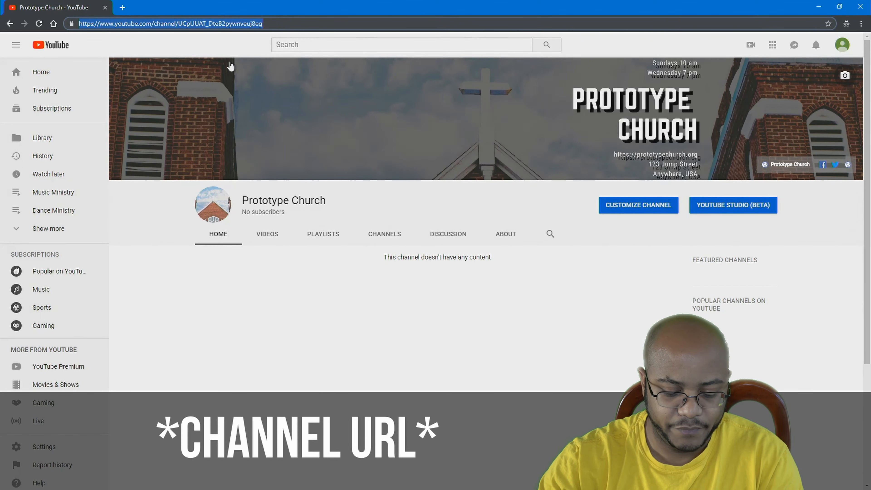
{"action": "key", "text": "alt+Tab"}
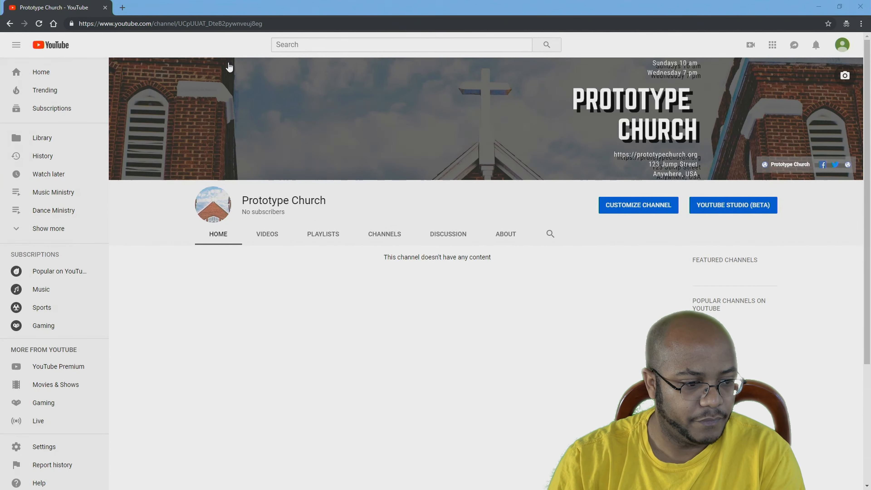
{"action": "key", "text": "Return"}
{"action": "key", "text": "ctrl+v"}
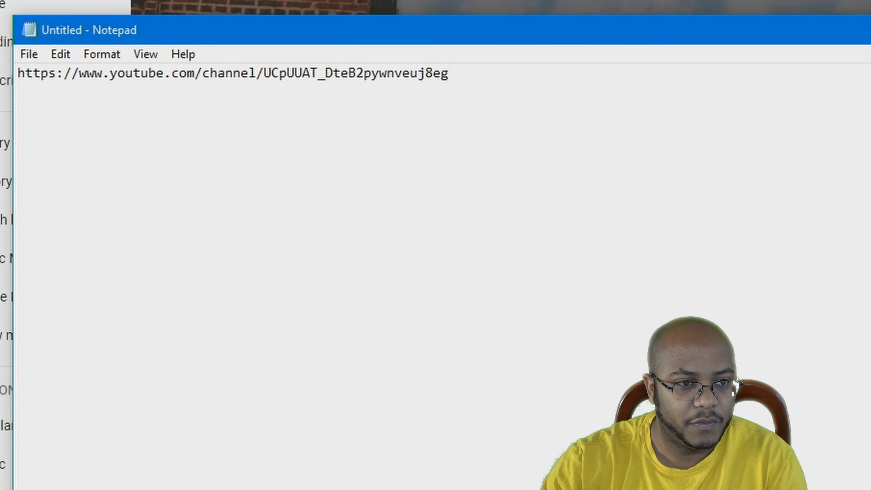
Append ?sub_confirmation=1 to the channel URL in Notepad and select the whole line
{"action": "key", "text": "alt+Tab"}
{"action": "left_click", "coordinate": [526, 83]}
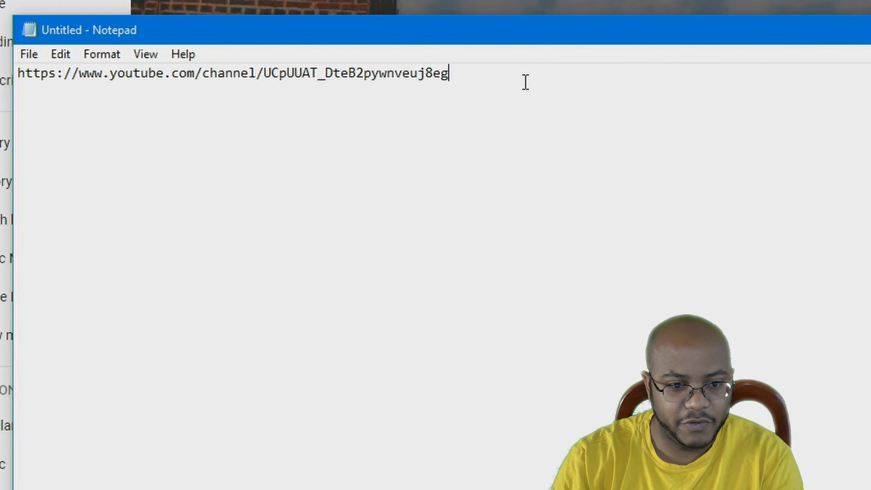
{"action": "type", "text": "?"}
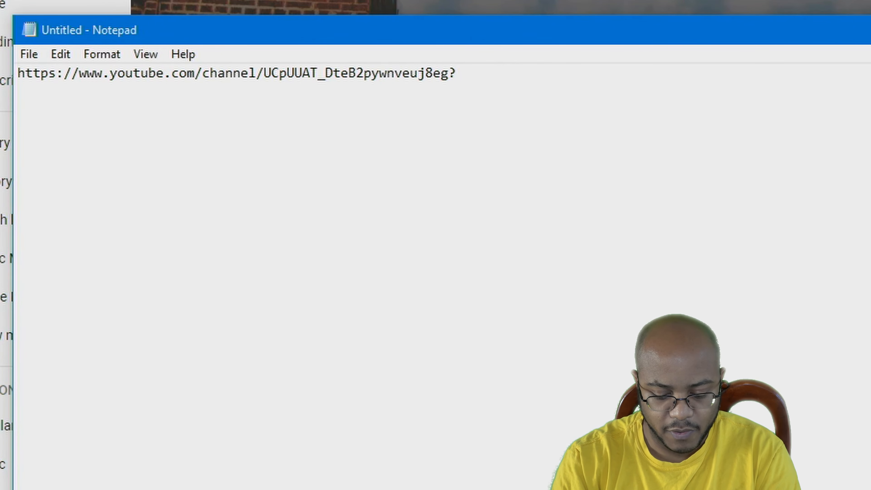
{"action": "type", "text": "sub_"}
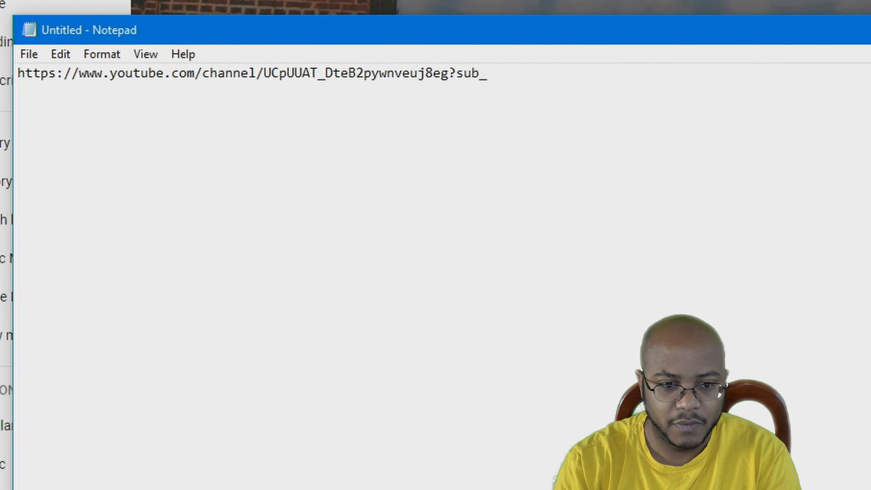
{"action": "type", "text": "confirmation=1"}
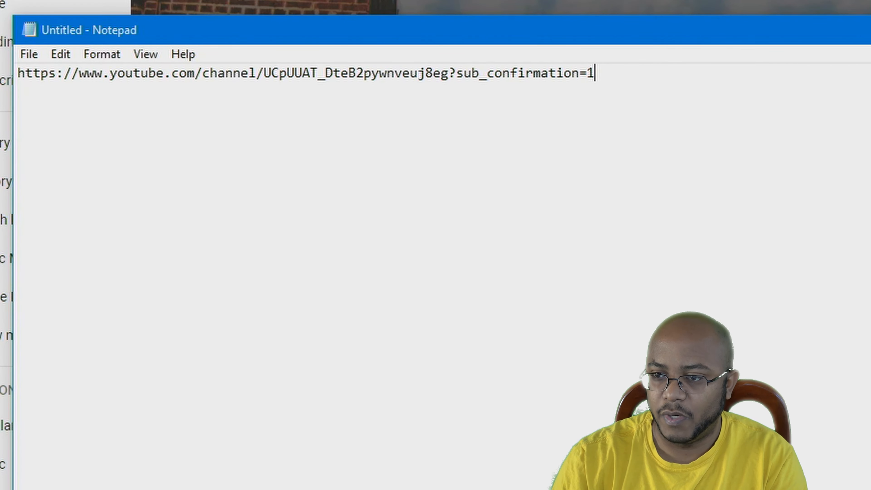
{"action": "key", "text": "ctrl+a"}
{"action": "key", "text": "ctrl+c"}
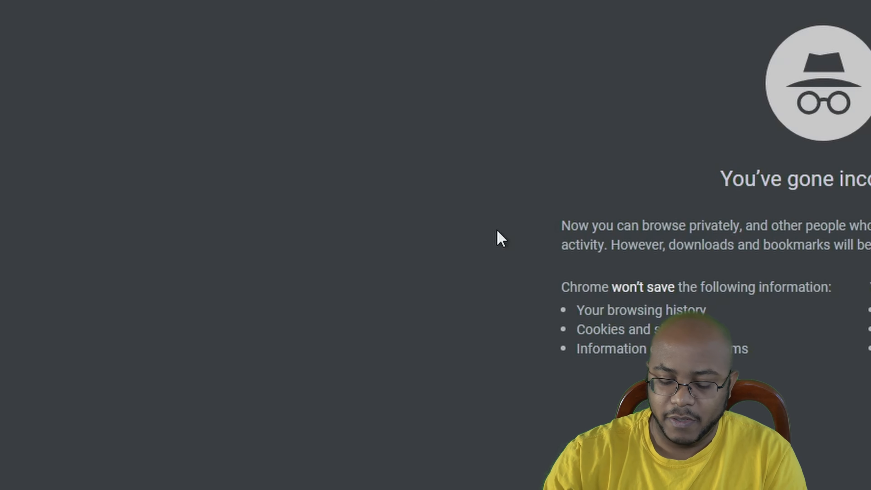
{"action": "type", "text": "bitly.com"}
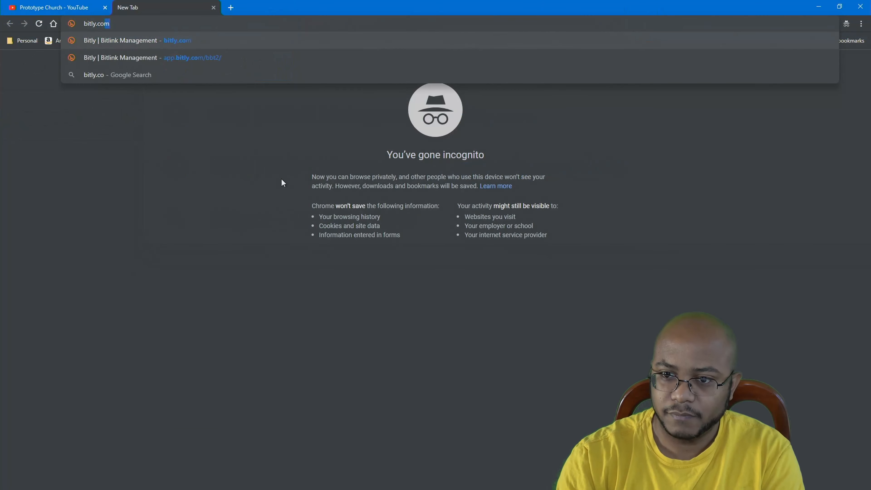
{"action": "key", "text": "Return"}
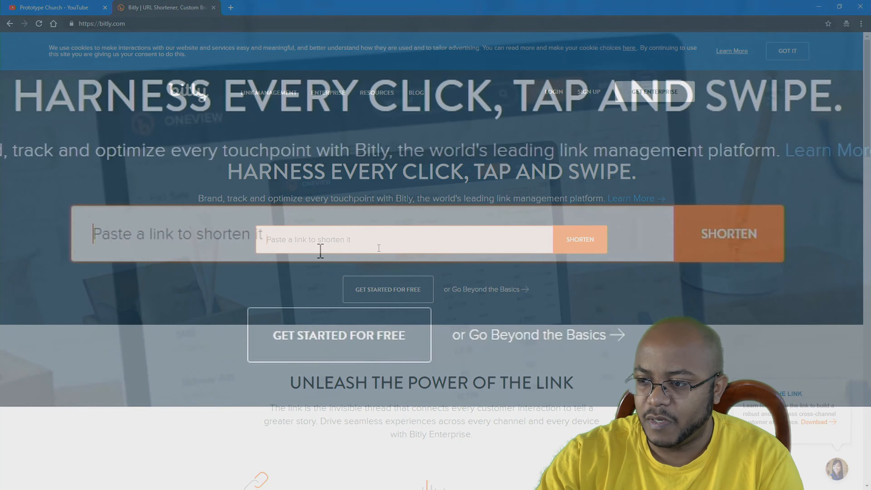
{"action": "left_click", "coordinate": [358, 234]}
{"action": "key", "text": "ctrl+v"}
{"action": "key", "text": "Return"}
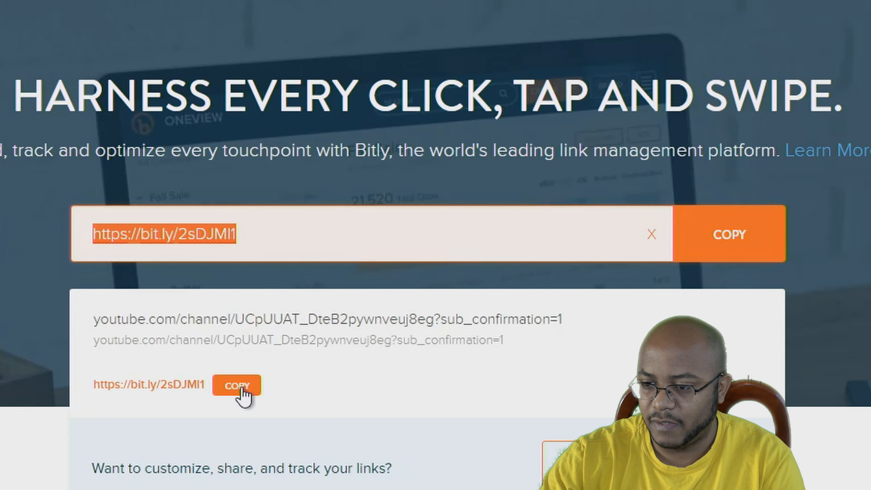
{"action": "left_click", "coordinate": [243, 391]}
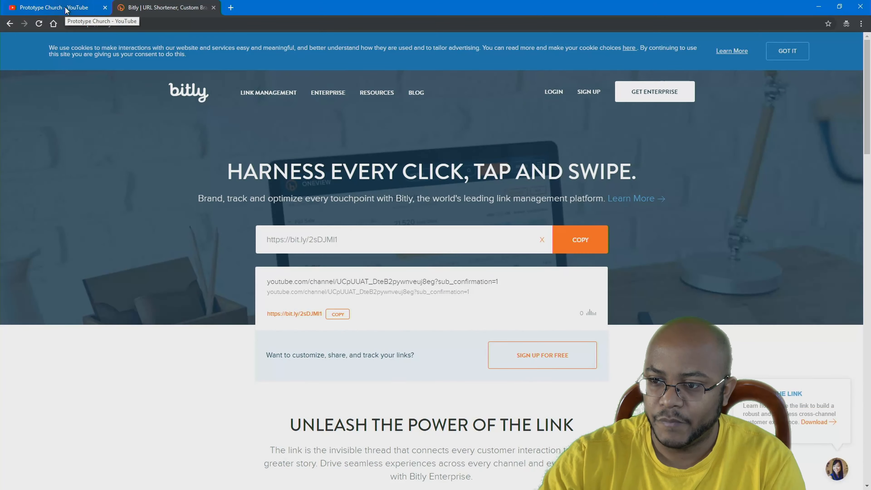
{"action": "left_click", "coordinate": [54, 7]}
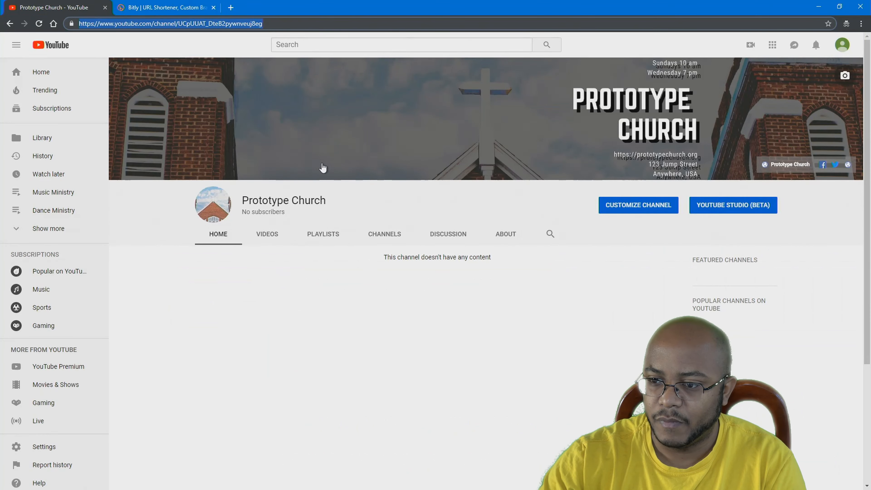
Paste the bit.ly link after the Share line in Creator Studio Classic's Upload defaults description
{"action": "left_click", "coordinate": [842, 45]}
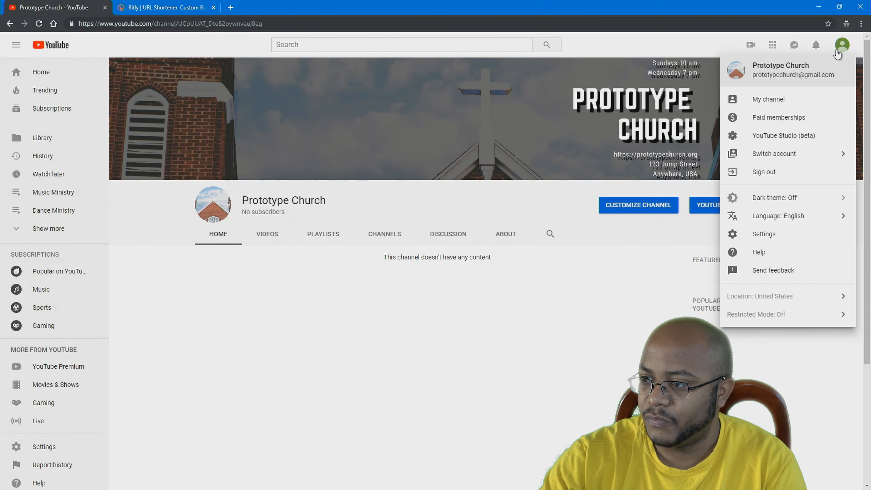
{"action": "left_click", "coordinate": [785, 136]}
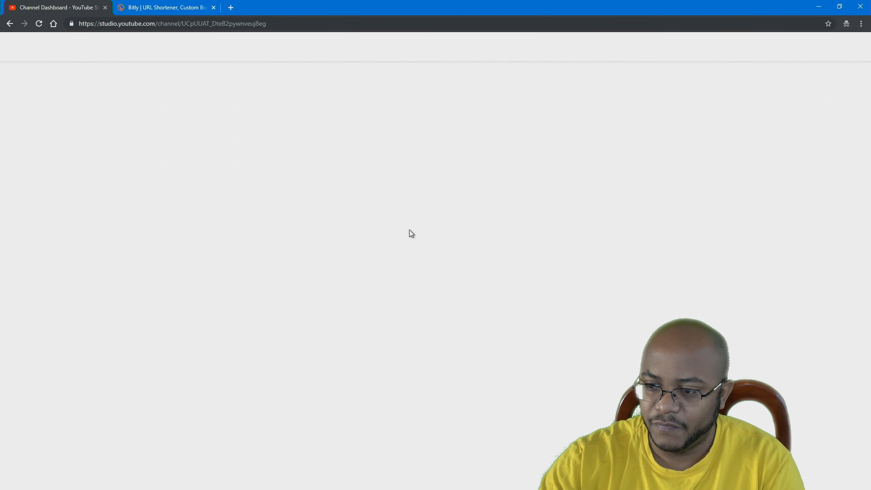
{"action": "left_click", "coordinate": [64, 477]}
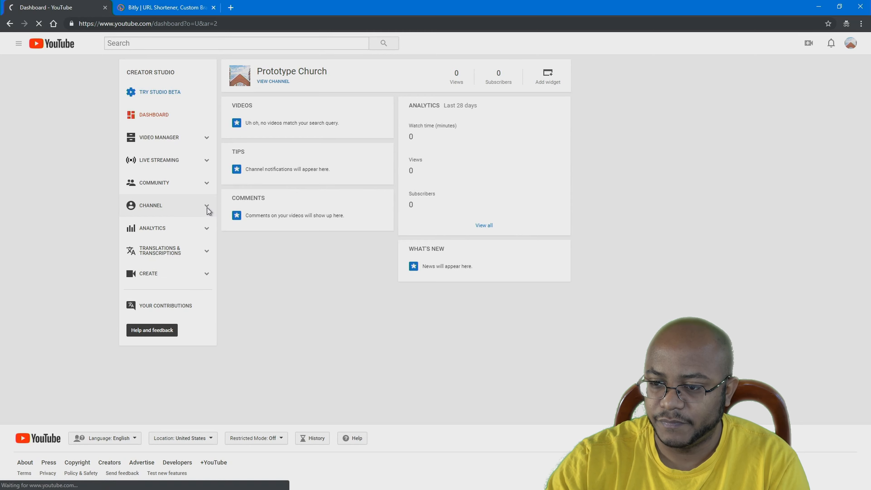
{"action": "left_click", "coordinate": [208, 208]}
{"action": "left_click", "coordinate": [164, 233]}
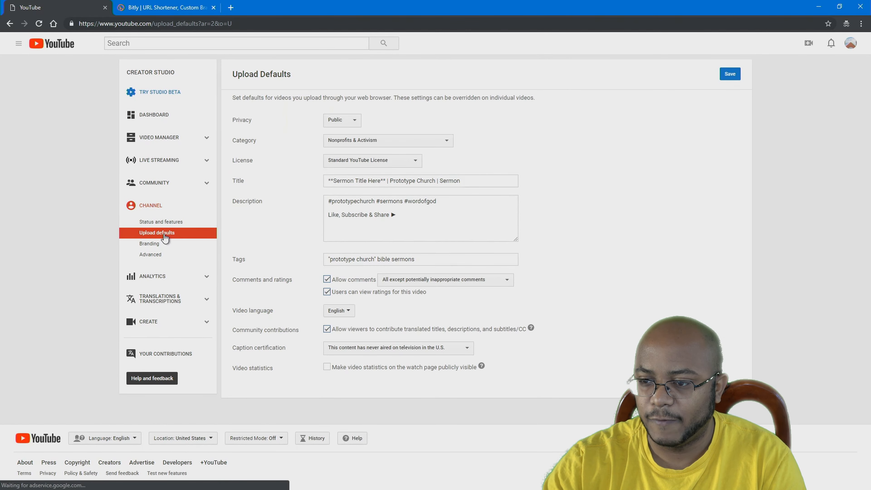
{"action": "left_click", "coordinate": [418, 220]}
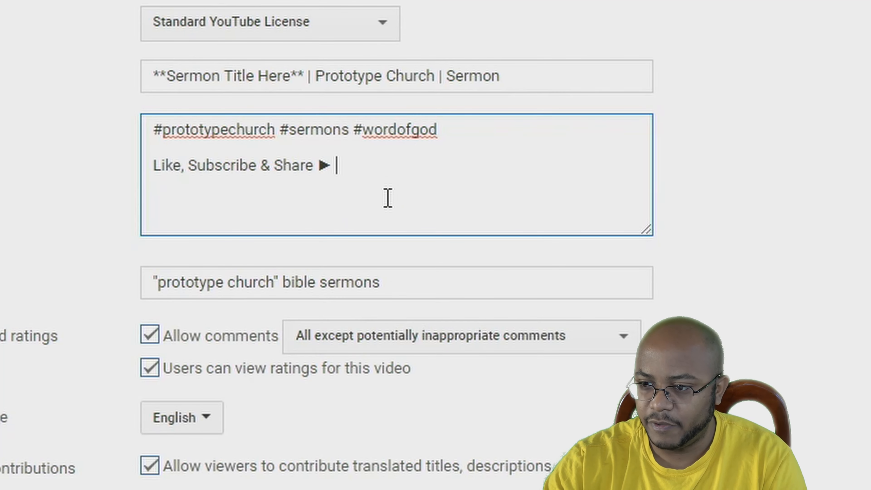
{"action": "key", "text": "ctrl+v"}
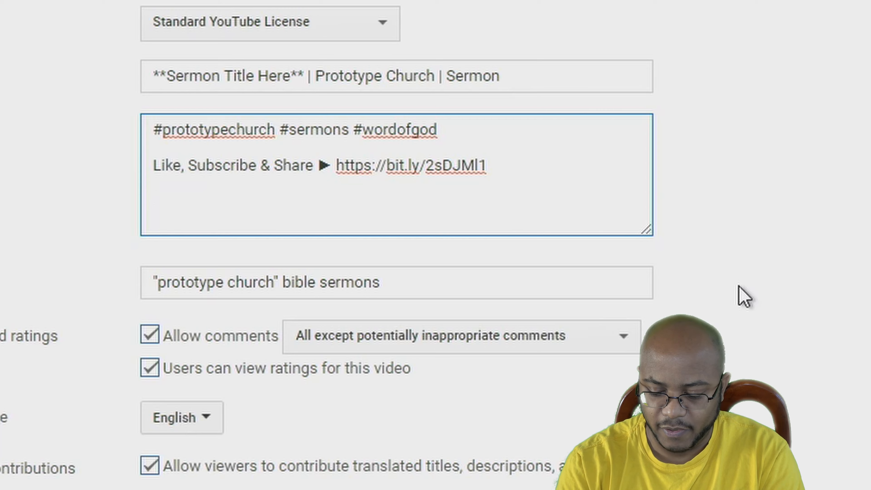
Type the '-- Follow Us --' heading with the church website and Facebook lines
{"action": "type", "text": "Follow Us --"}
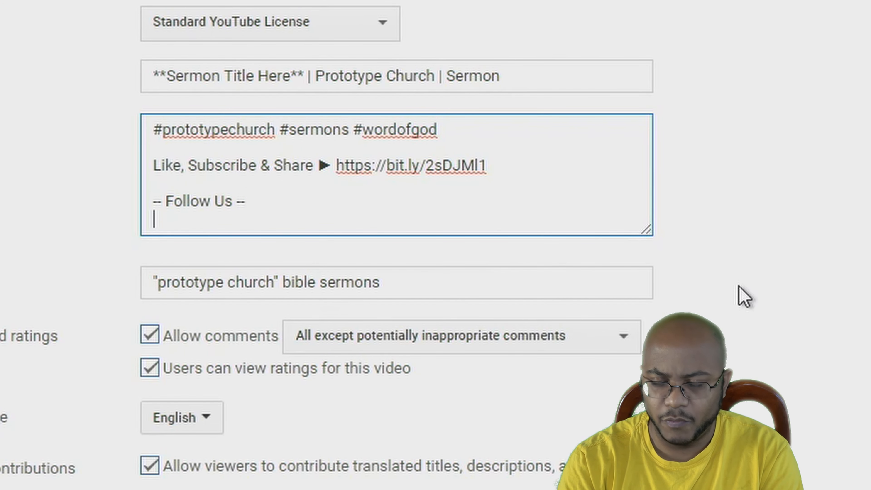
{"action": "type", "text": "acebook"}
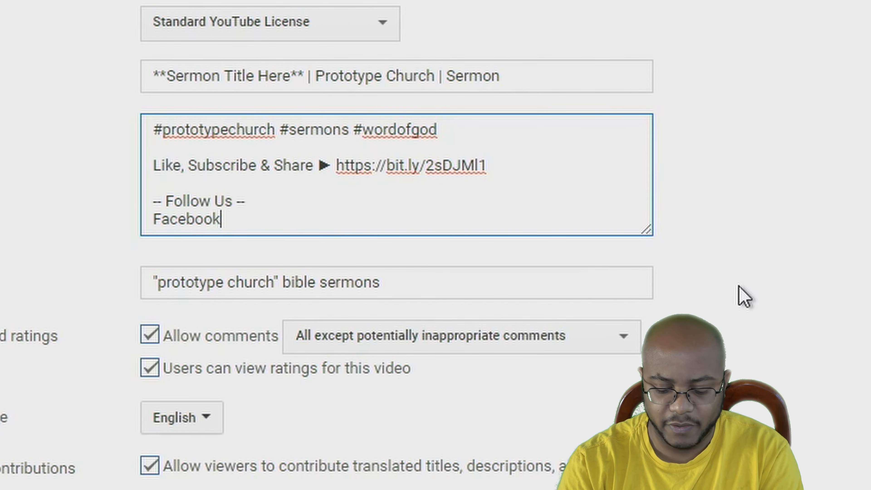
{"action": "key", "text": "Return"}
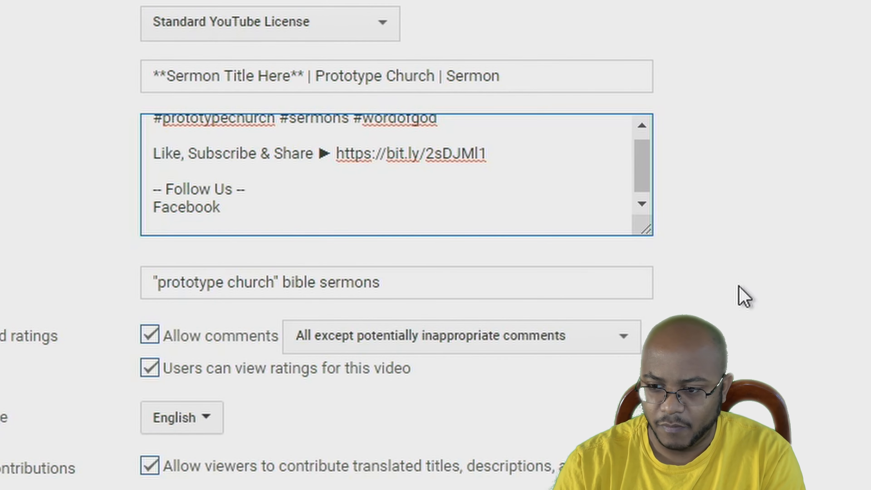
{"action": "type", "text": "Church"}
{"action": "key", "text": "ctrl+BackSpace"}
{"action": "key", "text": "ctrl+v"}
{"action": "key", "text": "Return"}
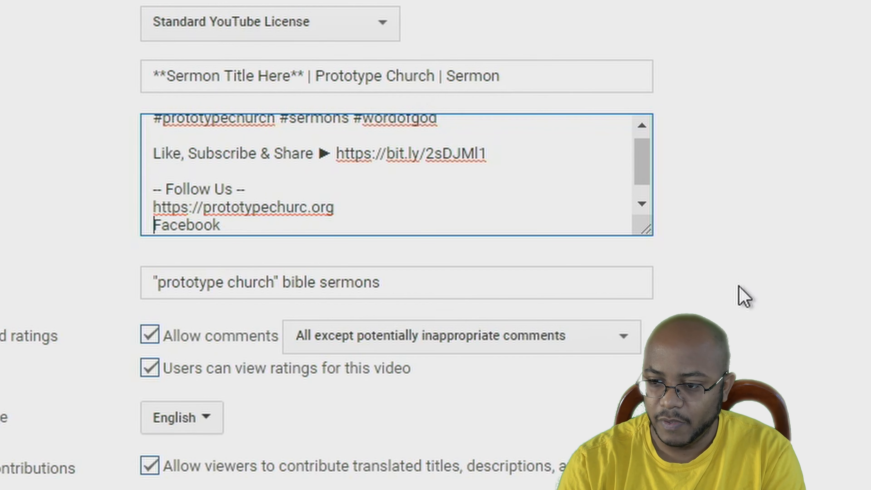
Add the Twitter line and fix the typo in the prototypechurch.org address
{"action": "key", "text": "End"}
{"action": "key", "text": "Return"}
{"action": "type", "text": "Twi"}
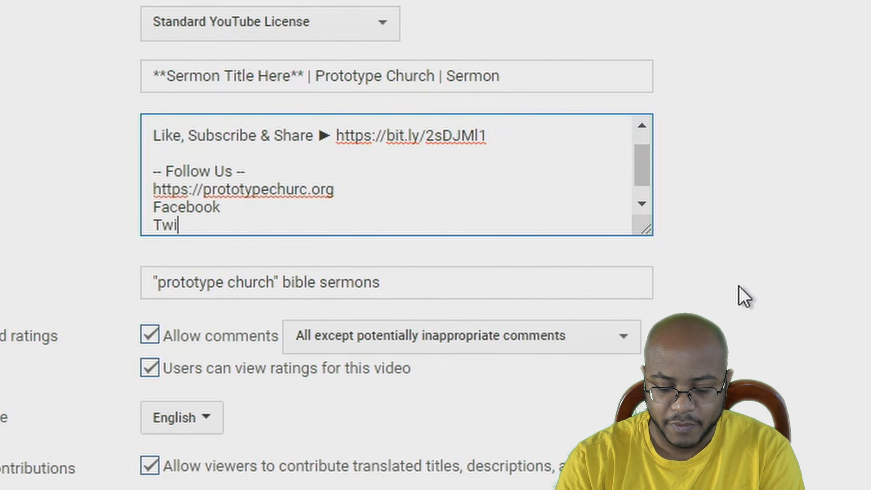
{"action": "type", "text": "tter"}
{"action": "key", "text": "Return"}
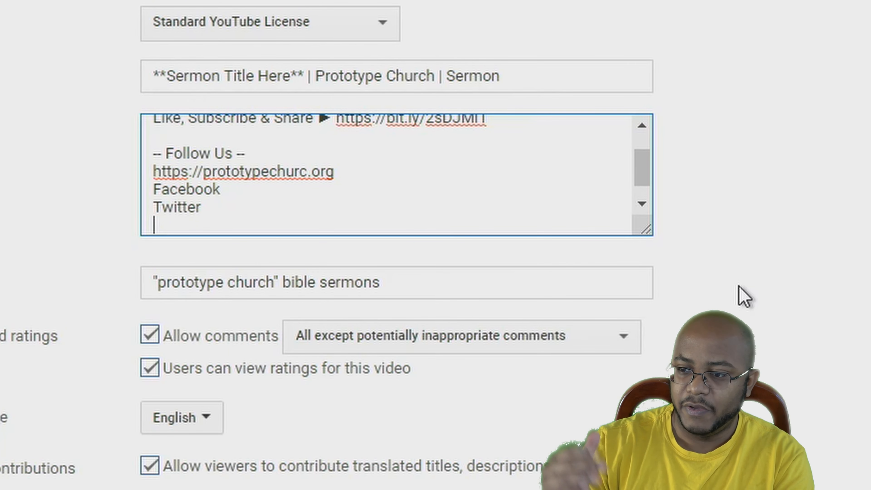
{"action": "key", "text": "Up"}
{"action": "key", "text": "Up"}
{"action": "key", "text": "Up"}
{"action": "key", "text": "End"}
{"action": "key", "text": "Left"}
{"action": "key", "text": "Left"}
{"action": "key", "text": "Left"}
{"action": "key", "text": "Left"}
{"action": "type", "text": "h"}
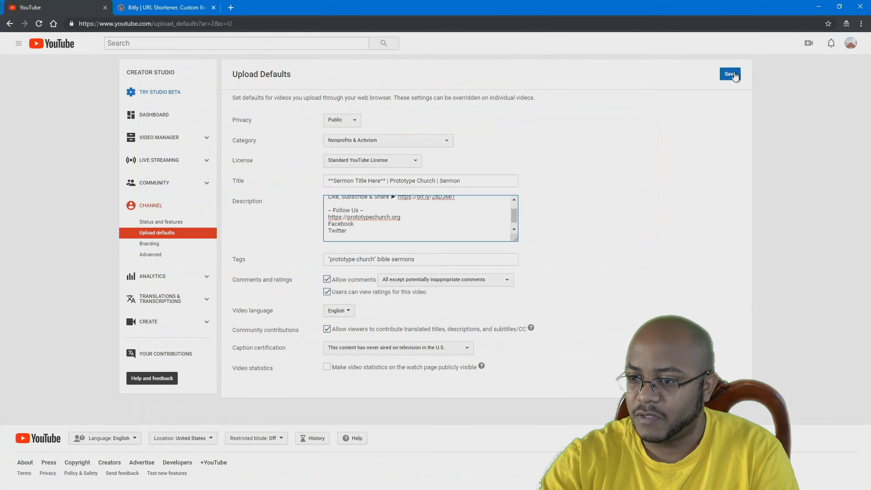
Save the upload defaults with the new Follow Us list
{"action": "left_click", "coordinate": [732, 74]}
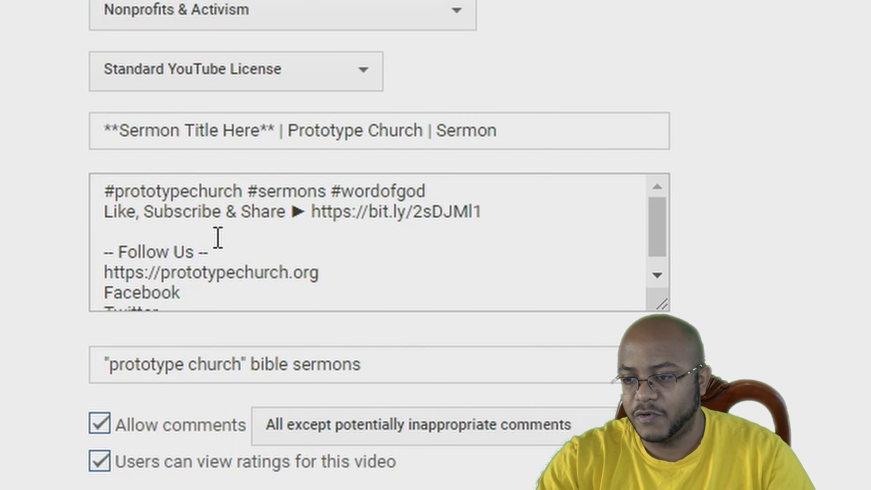
{"action": "left_click", "coordinate": [111, 228]}
{"action": "left_click_drag", "start_coordinate": [110, 228], "coordinate": [92, 197]}
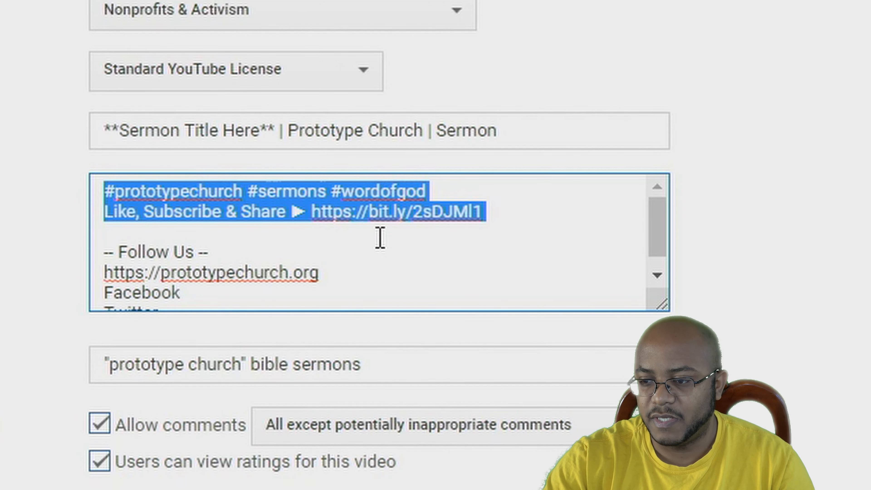
{"action": "left_click", "coordinate": [453, 229]}
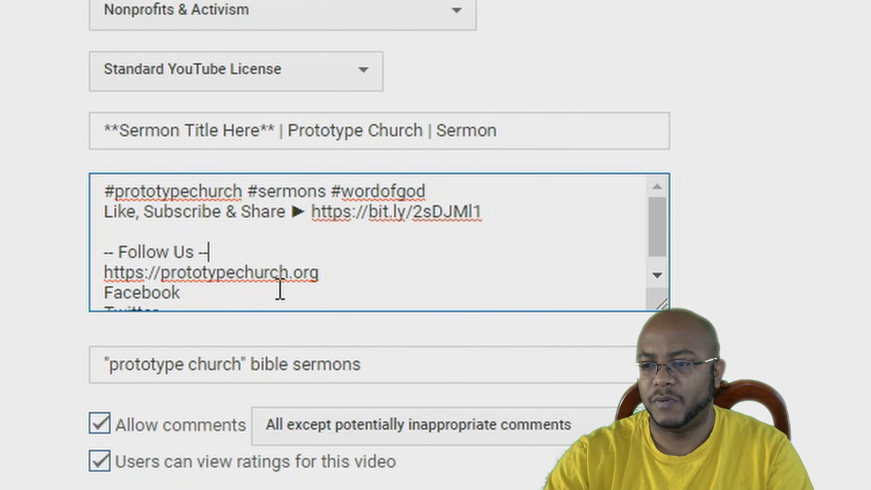
Insert a 'Prototype Church' line beneath the bit.ly link and select the top three lines
{"action": "left_click", "coordinate": [148, 237]}
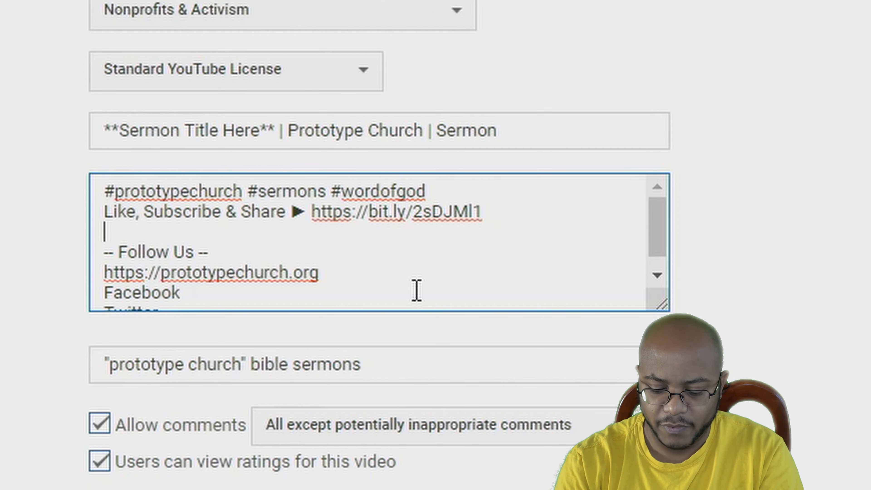
{"action": "type", "text": "Prototype Church"}
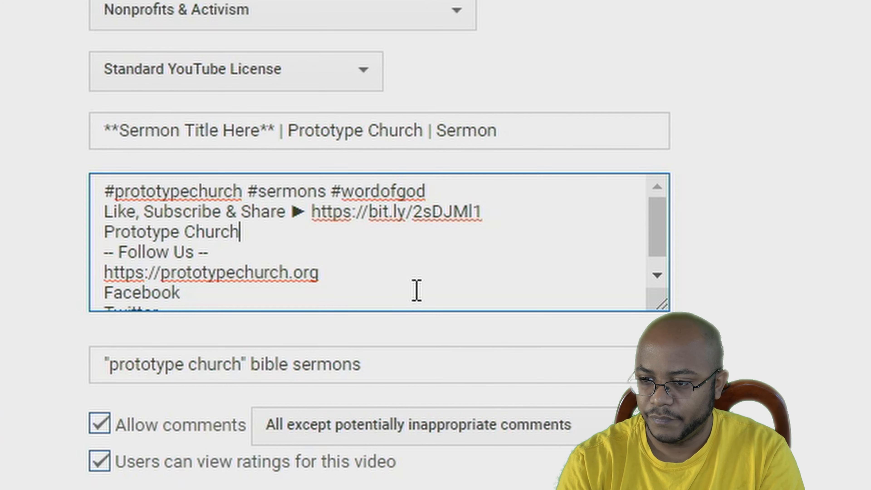
{"action": "key", "text": "Return"}
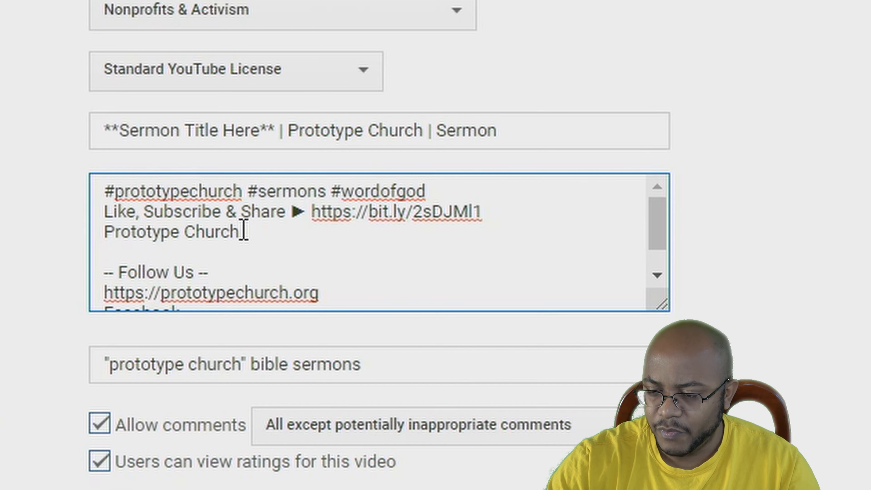
{"action": "left_click_drag", "start_coordinate": [243, 231], "coordinate": [92, 182]}
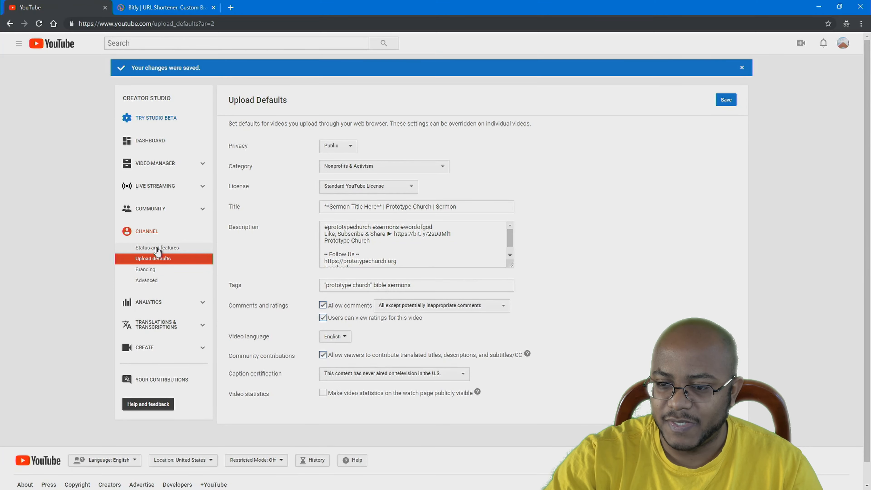
Verify the Prototype Church account by enabling Live streaming in Status and features, then view its channel page
{"action": "left_click", "coordinate": [157, 250]}
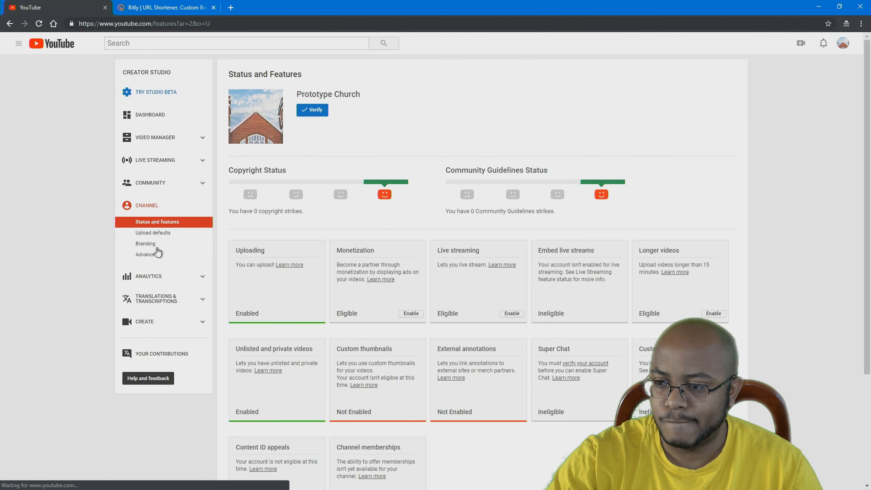
{"action": "scroll", "coordinate": [523, 403], "scroll_direction": "down", "scroll_amount": 3}
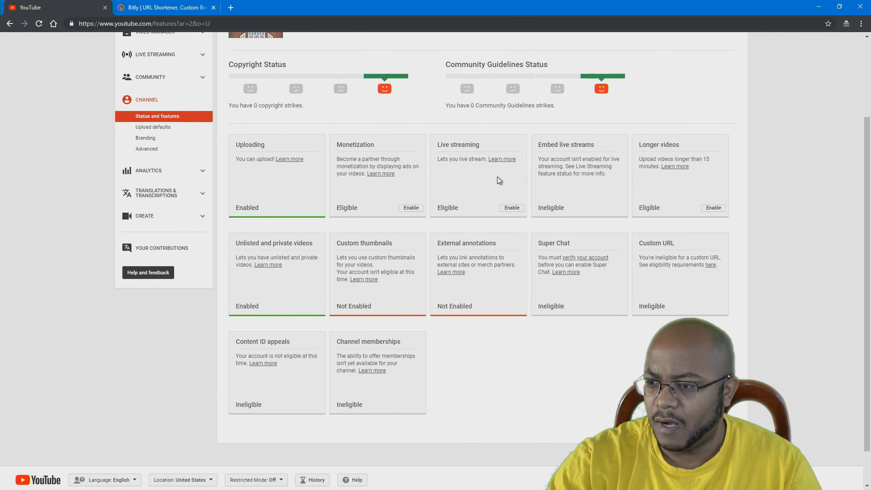
{"action": "left_click", "coordinate": [512, 209]}
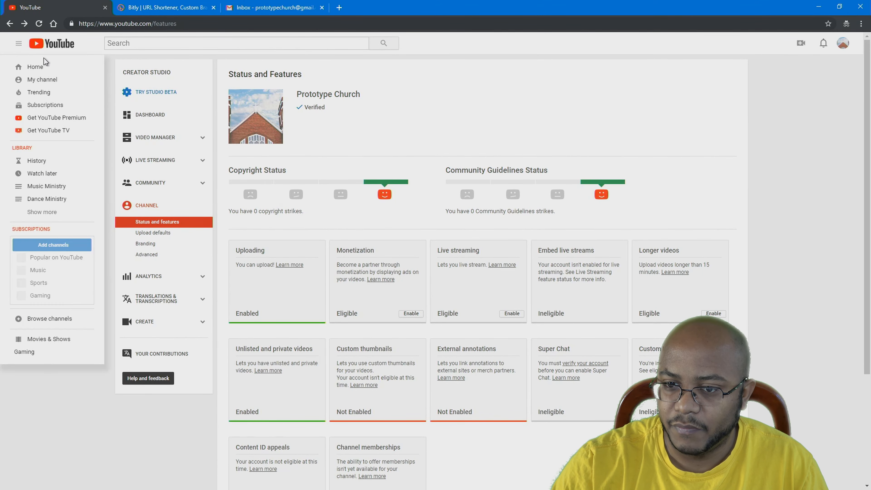
{"action": "left_click", "coordinate": [38, 79]}
{"action": "scroll", "coordinate": [435, 271], "scroll_direction": "down", "scroll_amount": 6}
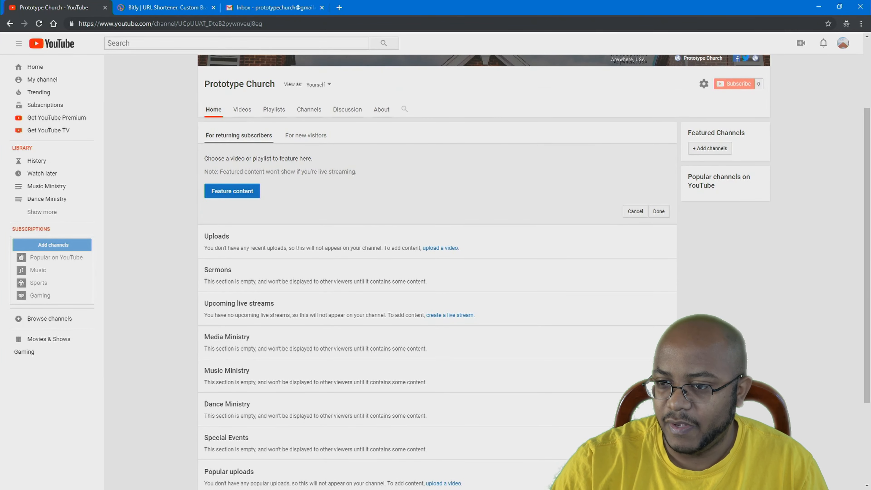